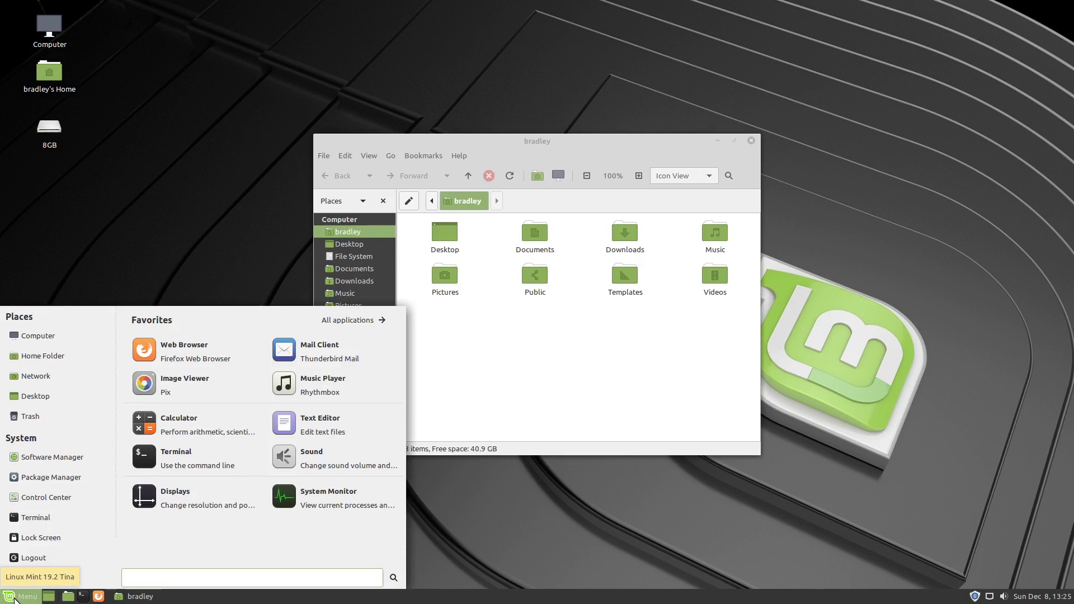
- Maximize the home folder window, split it into two panes with the extra pane, and make the second pane active
click(16, 598)
key(super+Up)
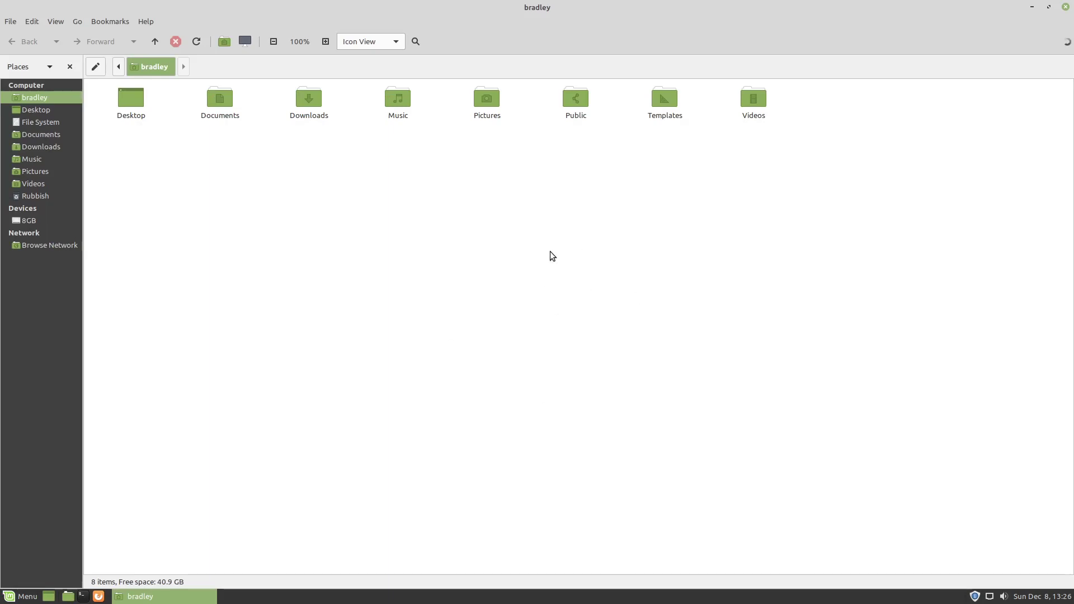
key(F3)
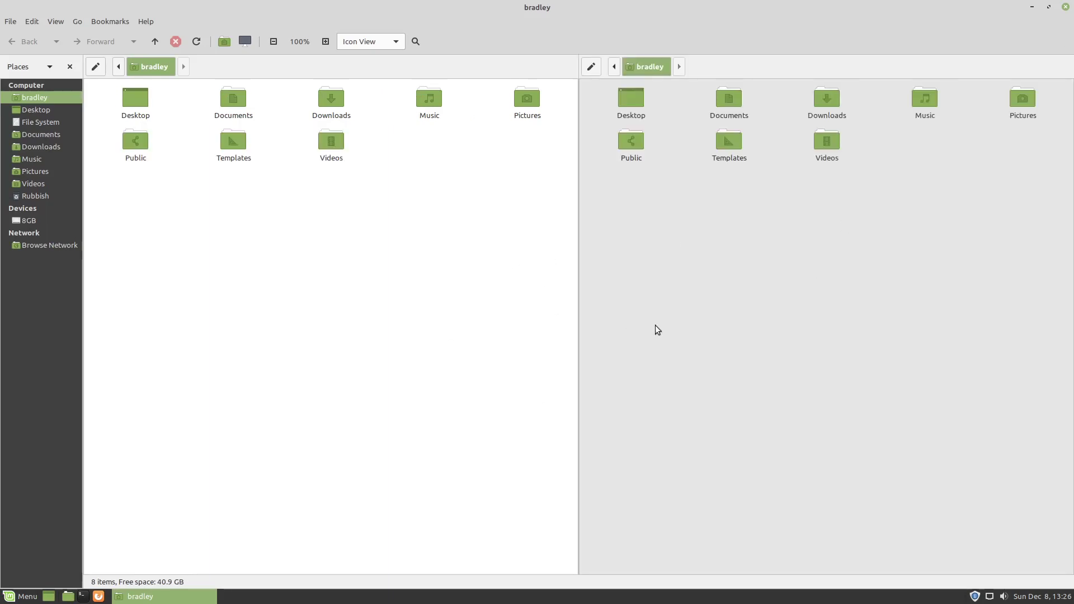
click(744, 299)
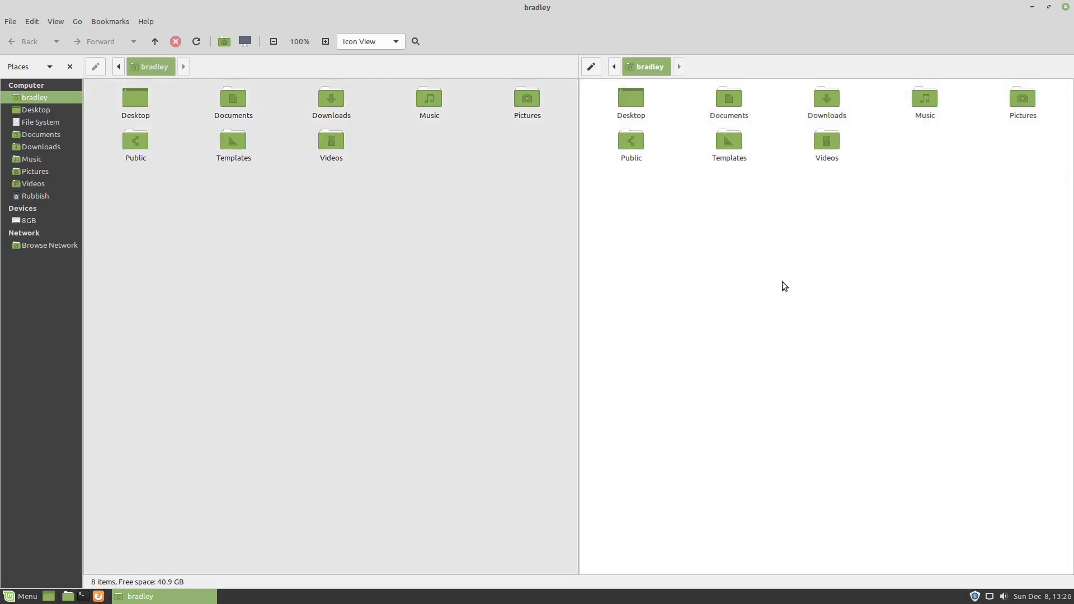
- Hide and reshow the extra pane several times, activating the first pane along the way
click(54, 22)
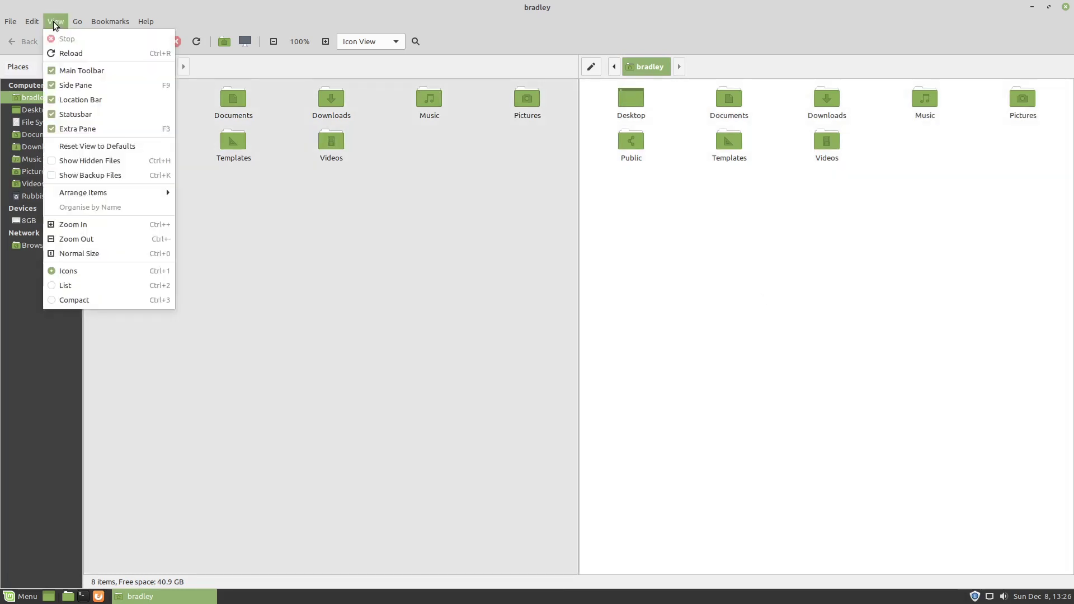
click(96, 129)
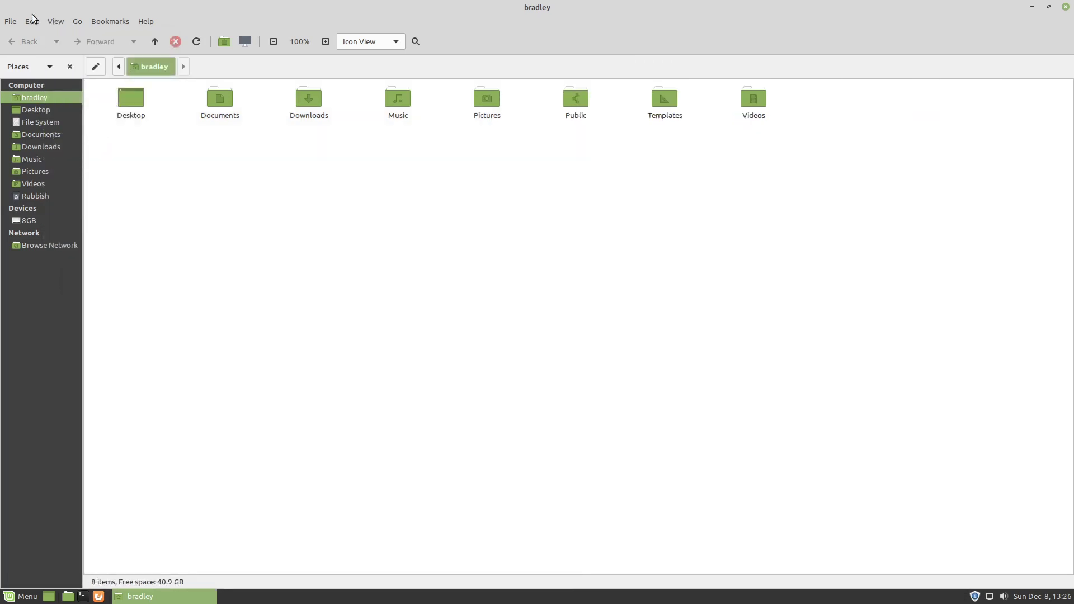
click(49, 25)
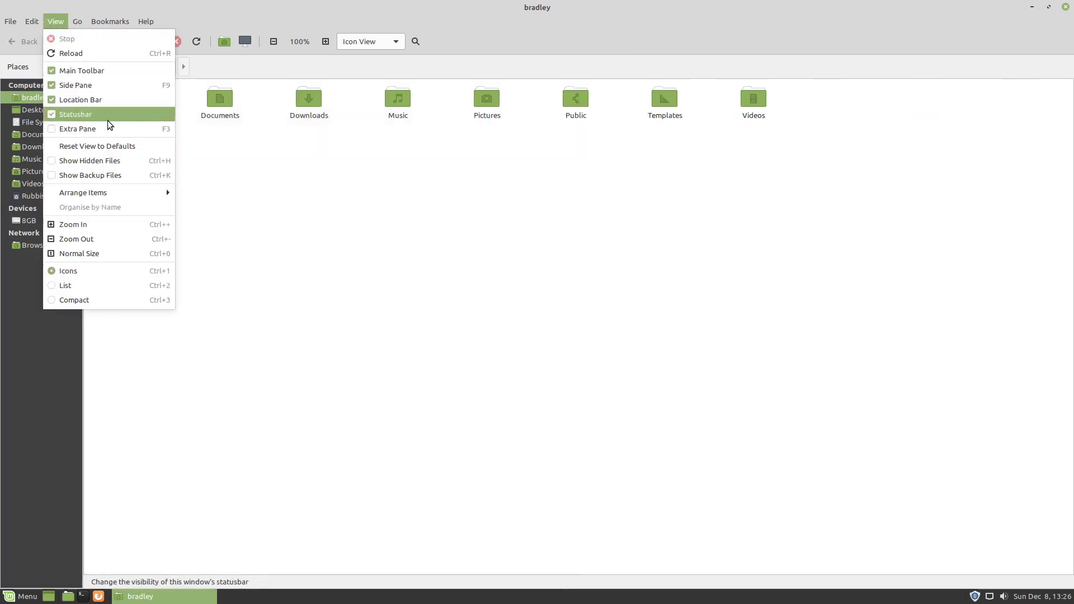
click(141, 129)
click(399, 293)
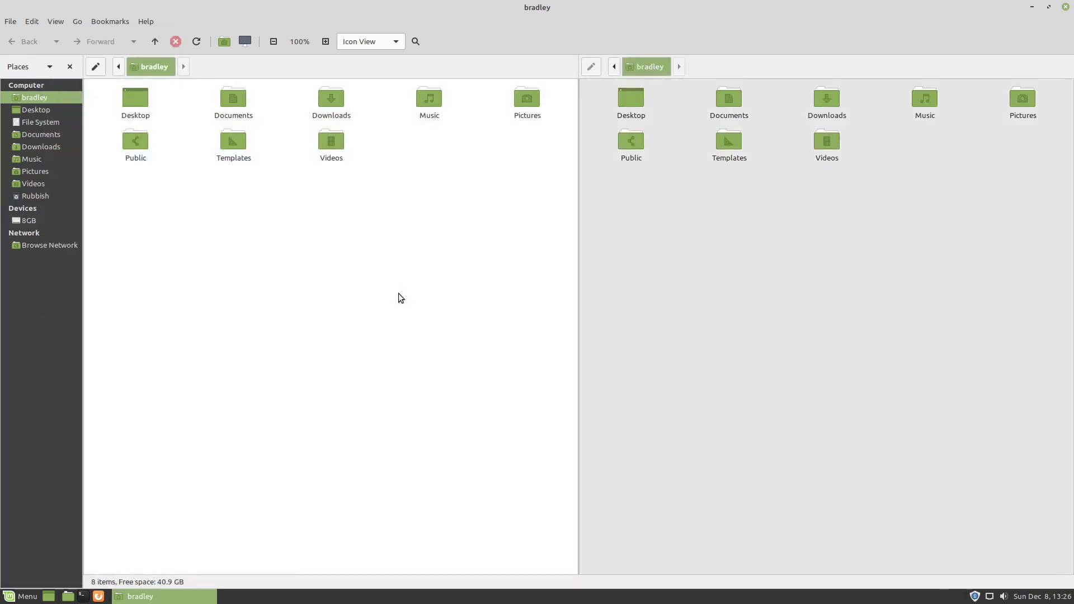
key(F3)
key(F3)
key(F3)
key(F3)
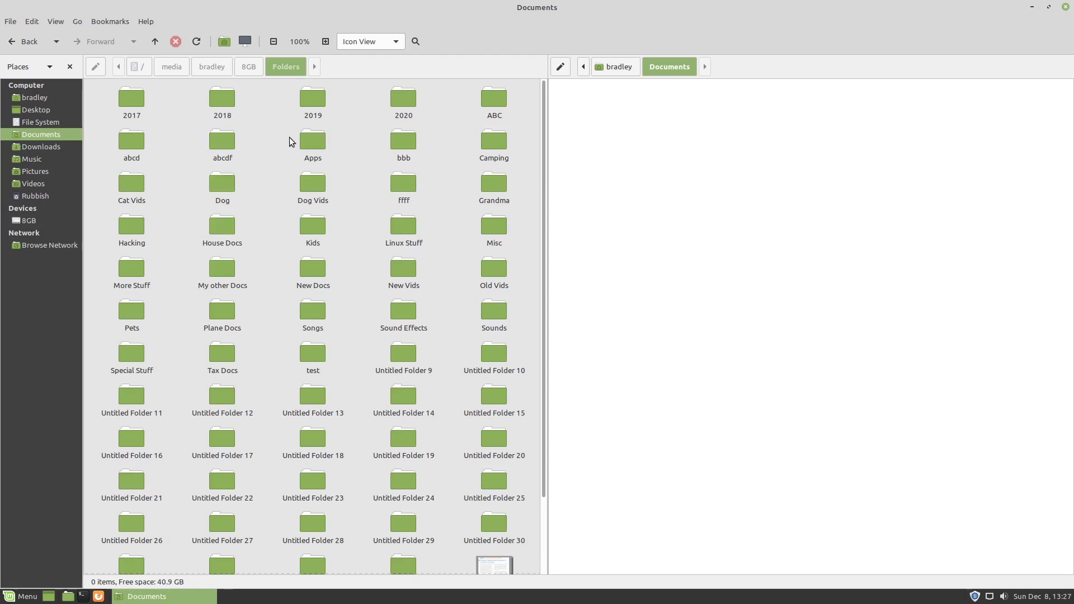
- Open a second tab in the Documents pane and switch back and forth between its two tabs
click(348, 135)
click(767, 169)
key(ctrl+t)
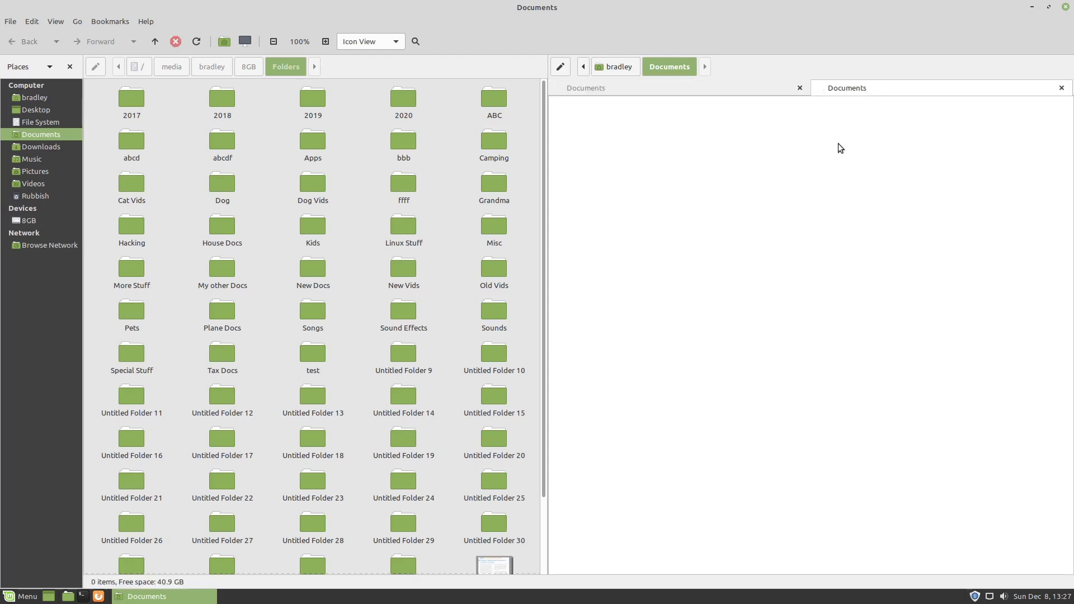
click(723, 91)
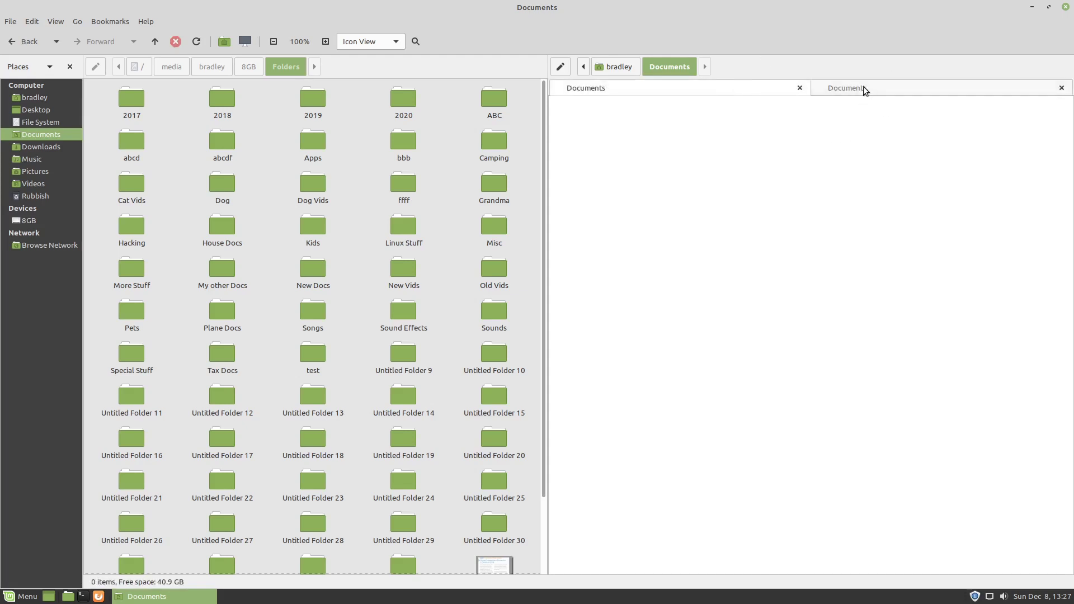
click(864, 90)
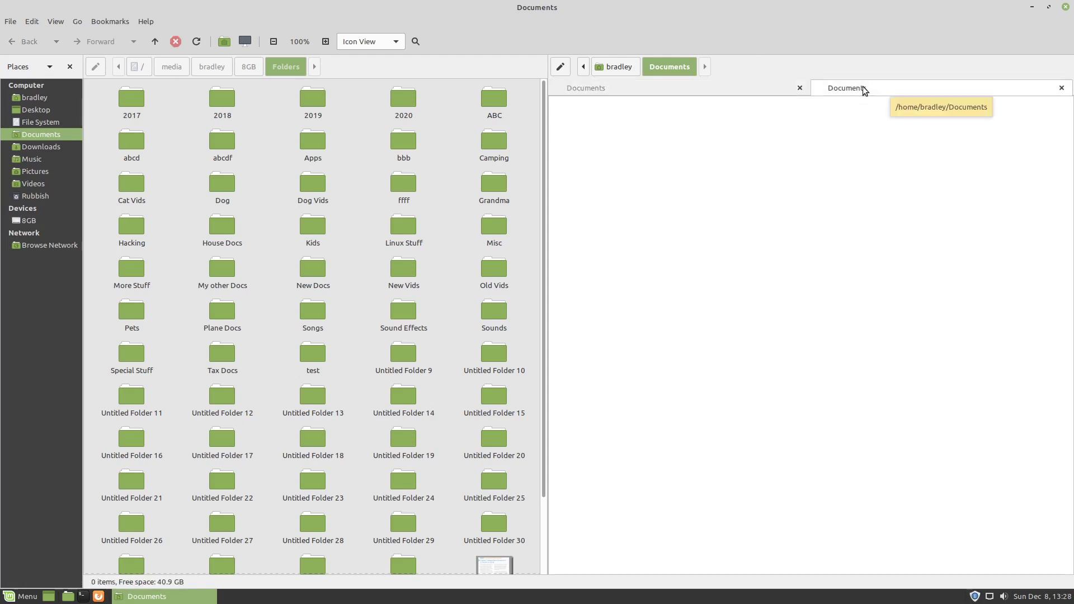
click(728, 88)
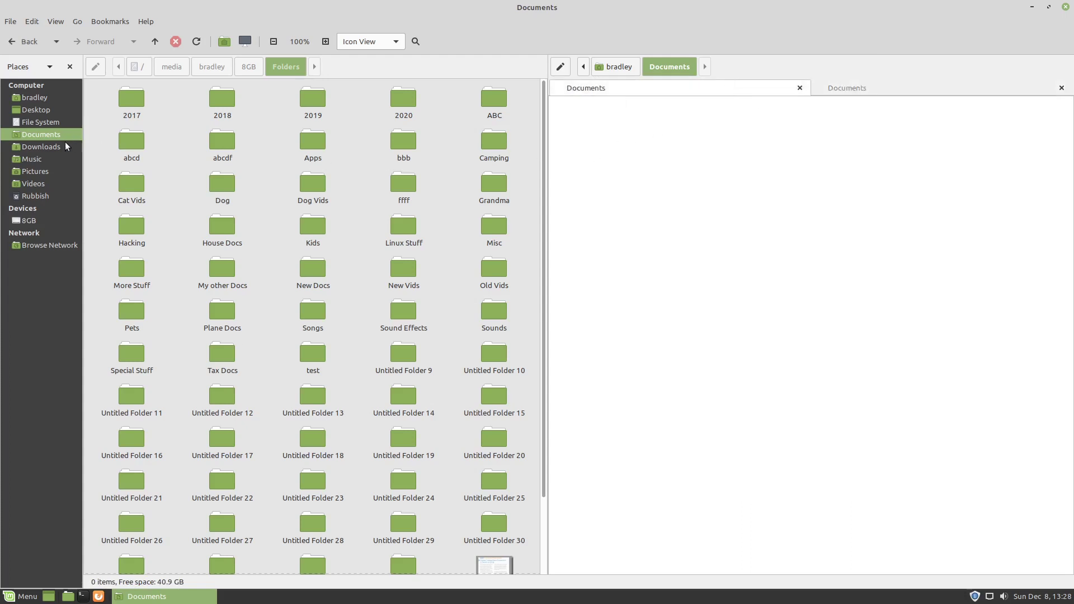
- Show the Videos folder in the second tab and copy the Dog Vids folder from the 8GB drive into it
click(907, 87)
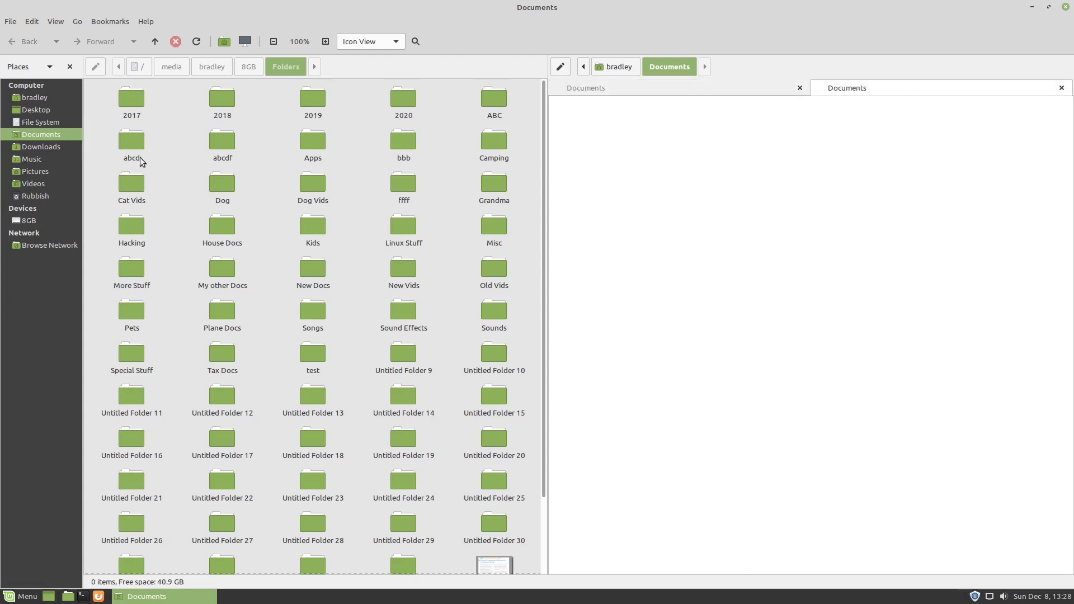
click(38, 184)
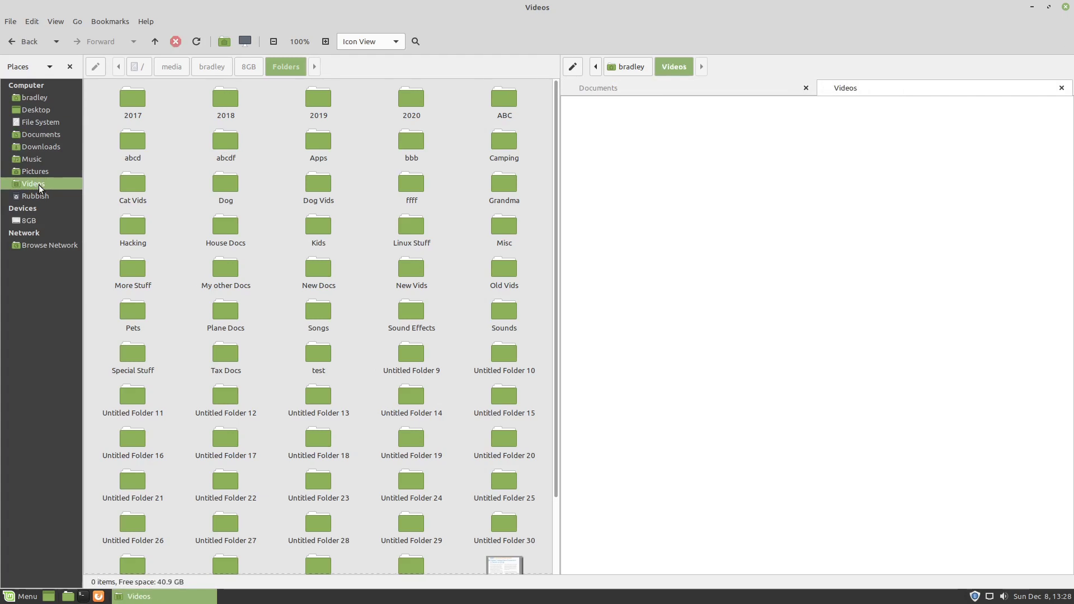
click(317, 186)
drag(315, 187, 698, 259)
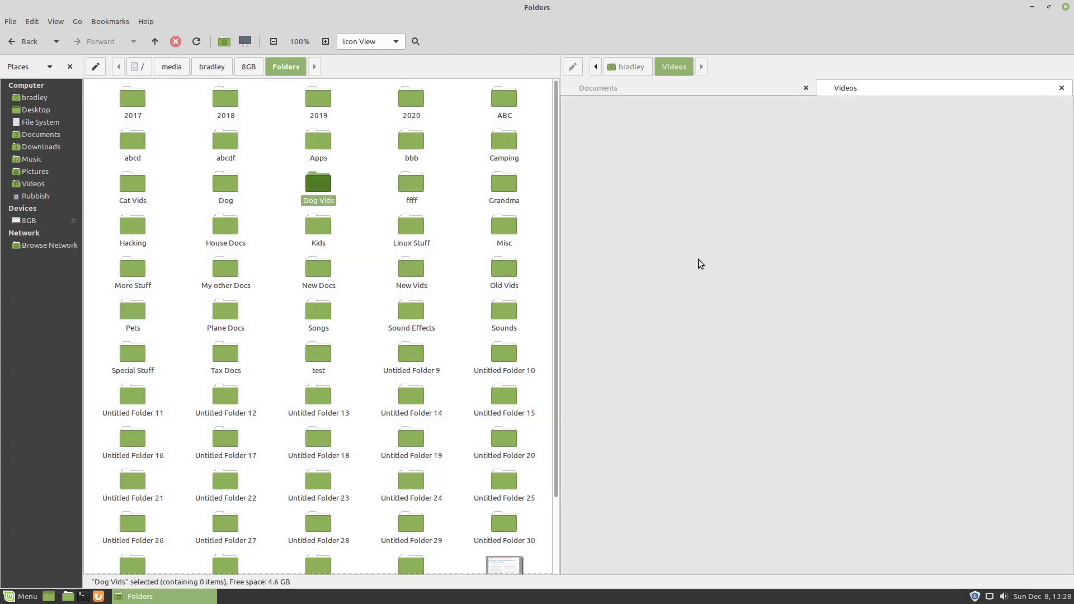
- Copy Untitled Folder 9 from the 8GB drive into the Documents tab and check the contents of both tabs
click(671, 85)
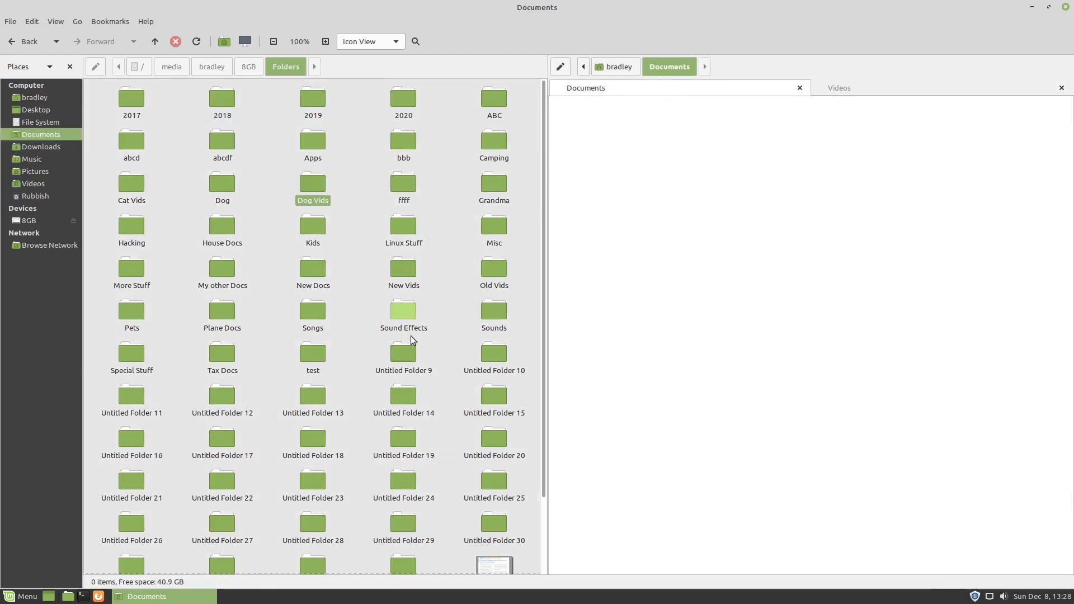
drag(403, 355, 657, 204)
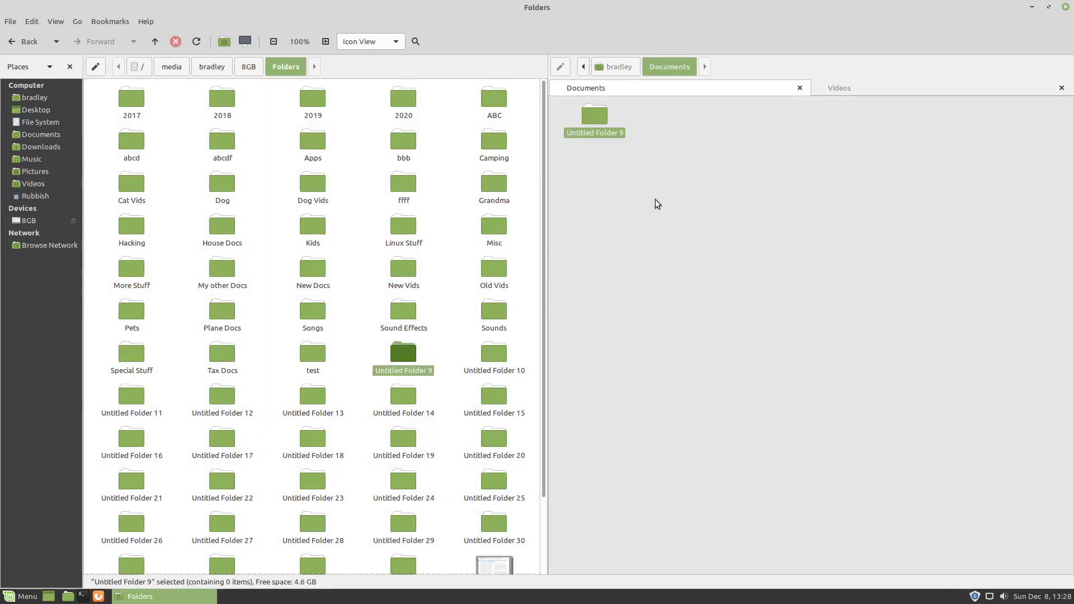
click(889, 90)
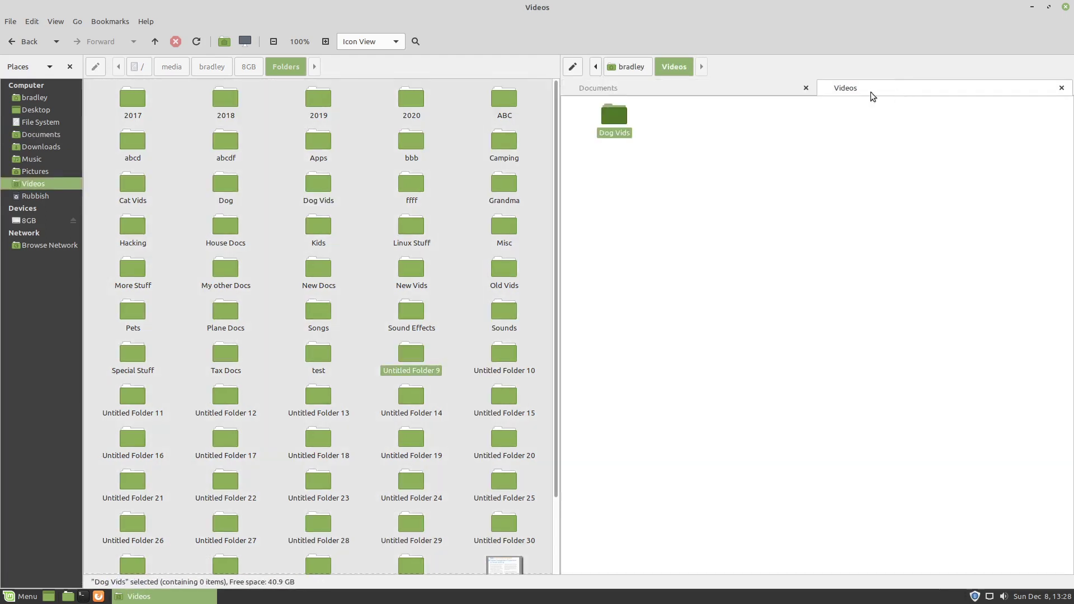
click(760, 88)
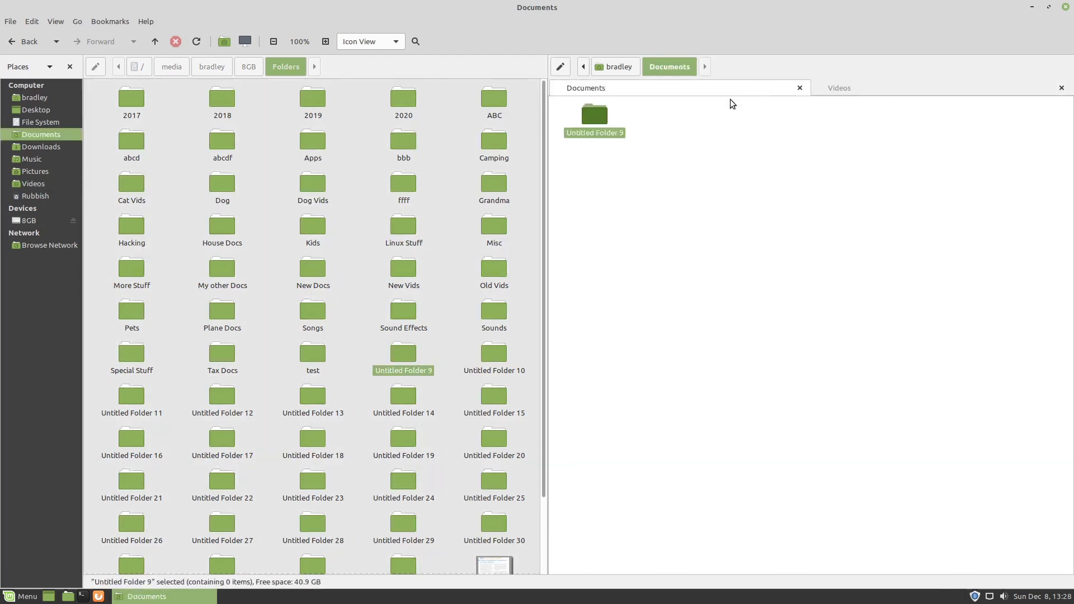
- Open a second tab in the pane showing the 8GB drive's Folders directory and close it again
click(352, 120)
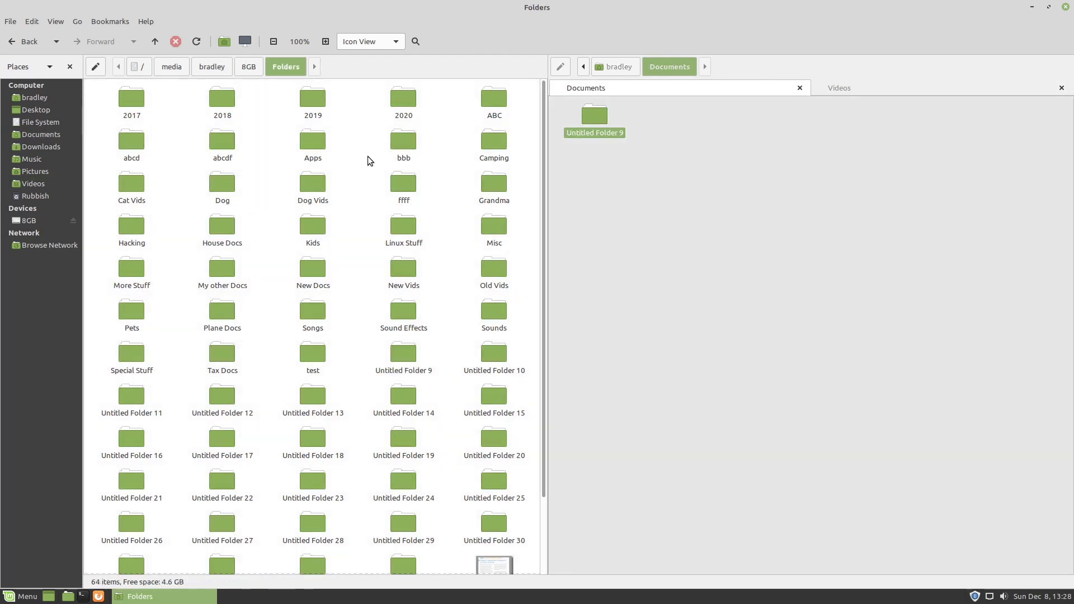
key(ctrl+t)
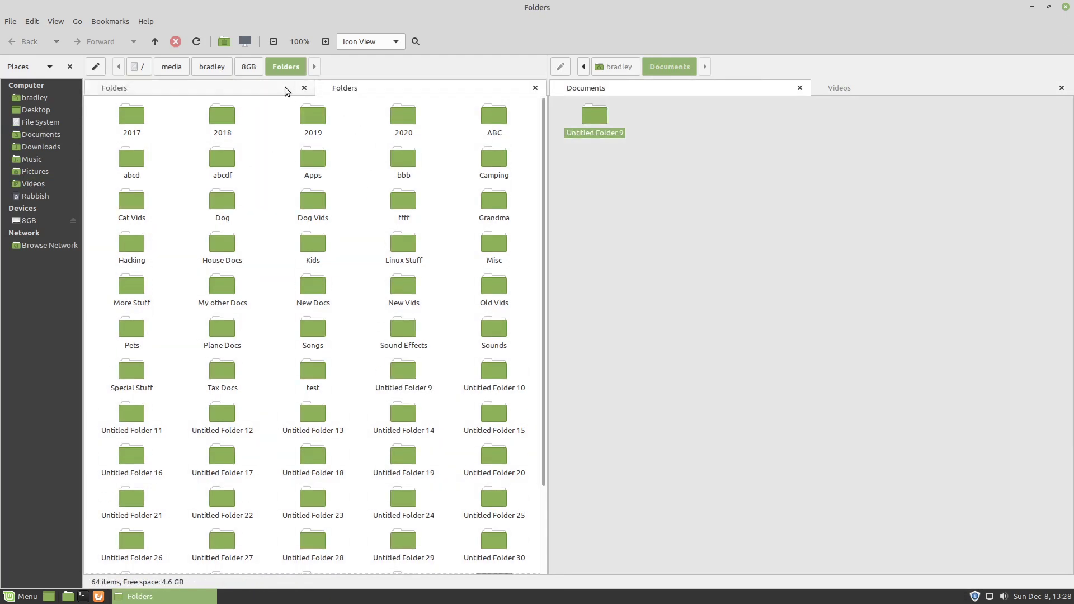
click(308, 94)
click(343, 90)
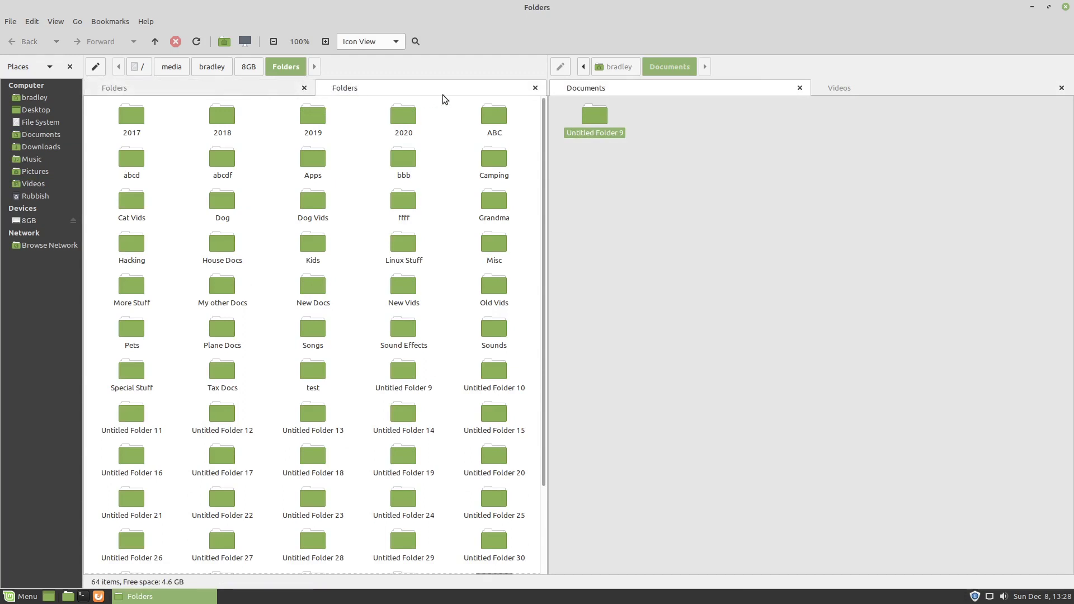
click(535, 88)
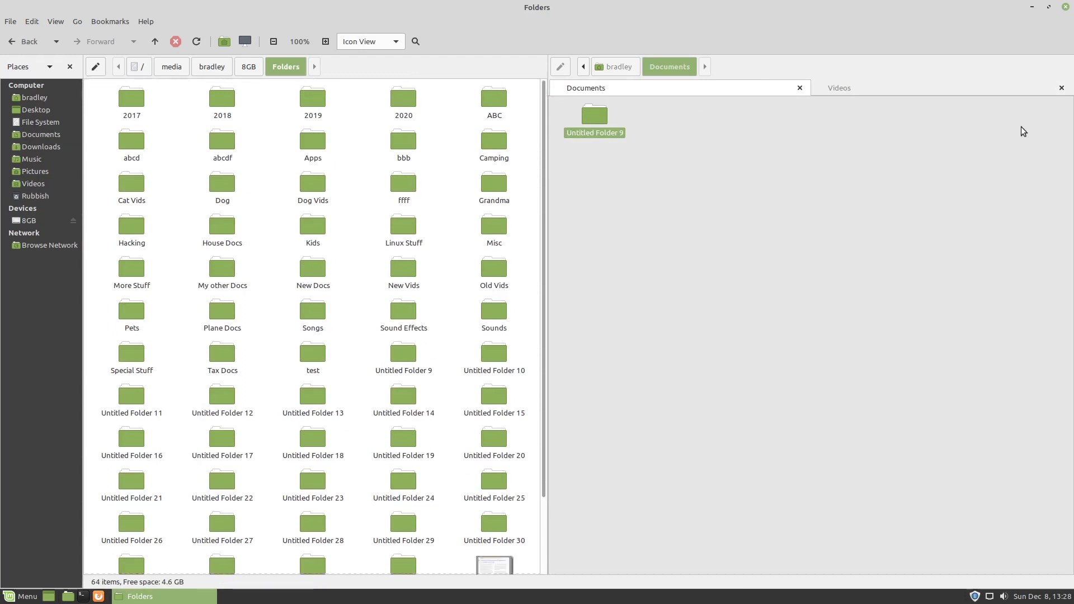
- Close the Videos tab, and with the Documents pane active turn the extra pane off and on so both panes show Documents
click(1061, 88)
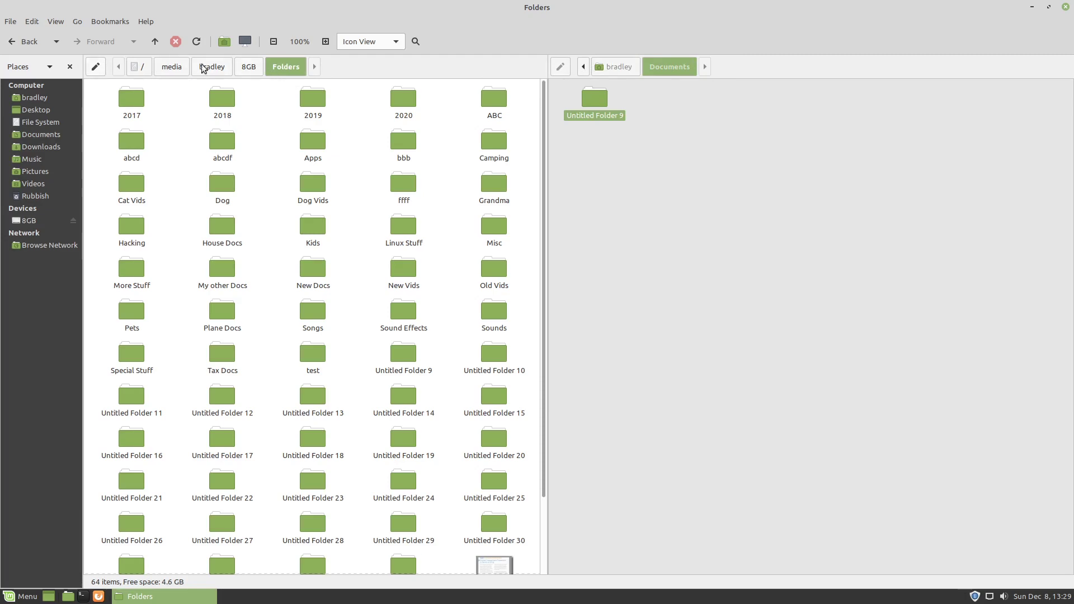
click(654, 249)
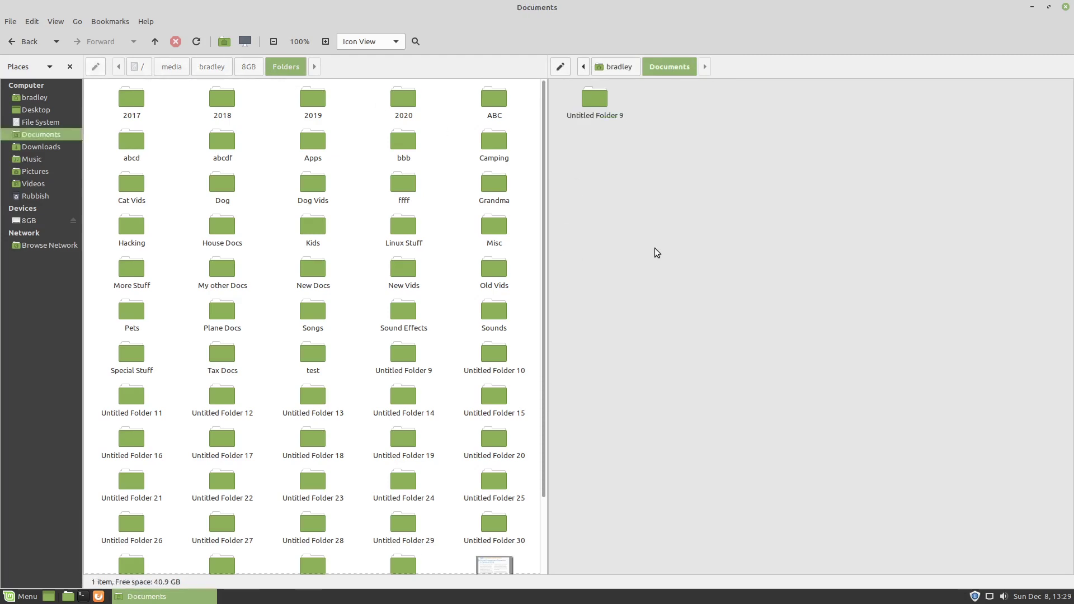
key(F3)
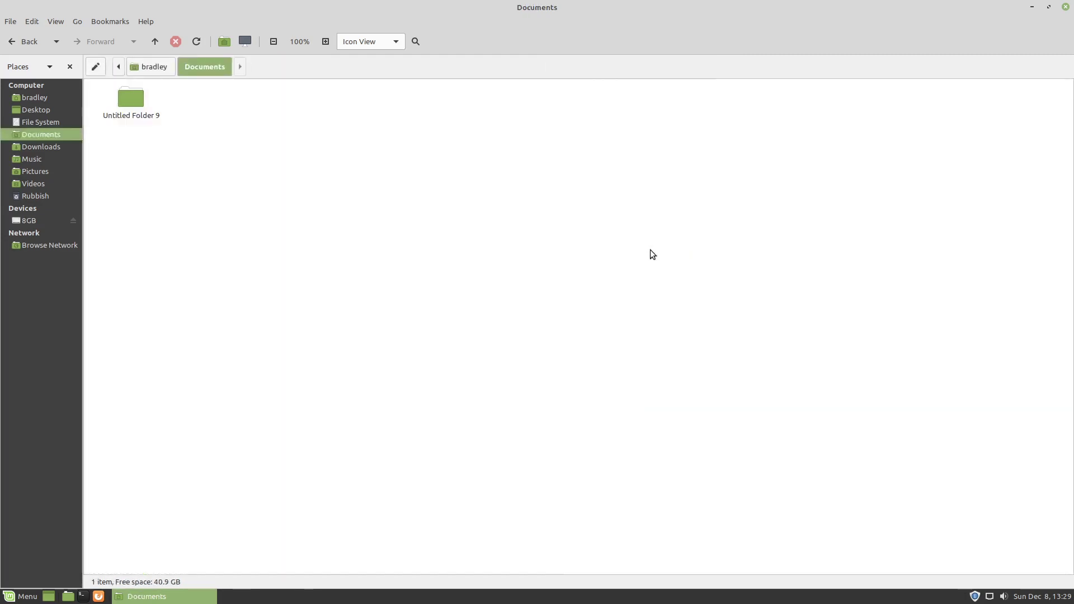
key(F3)
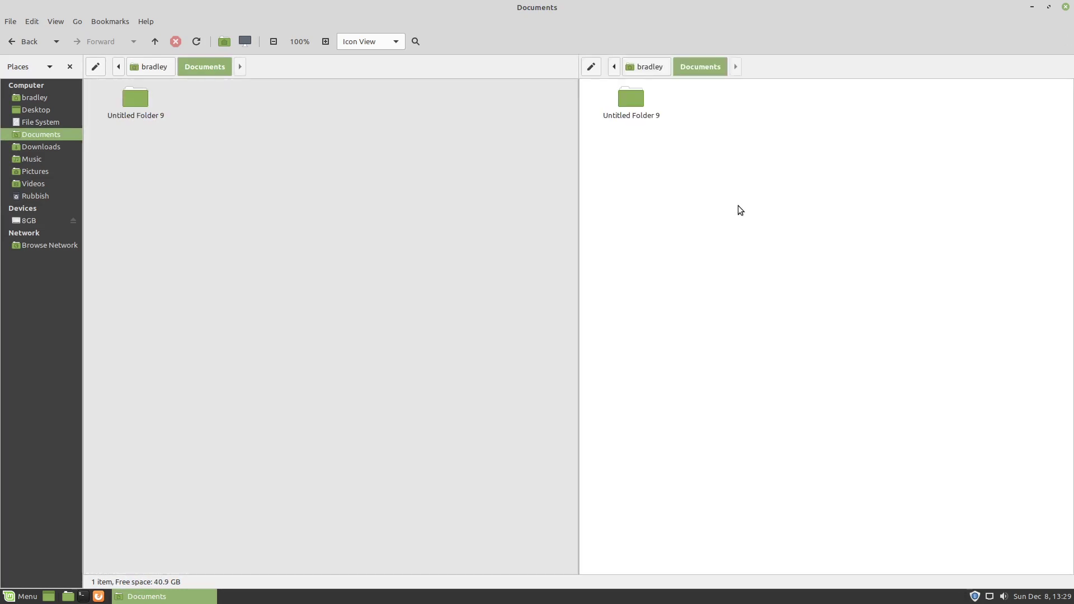
- Open three additional Documents tabs in the first pane
click(267, 232)
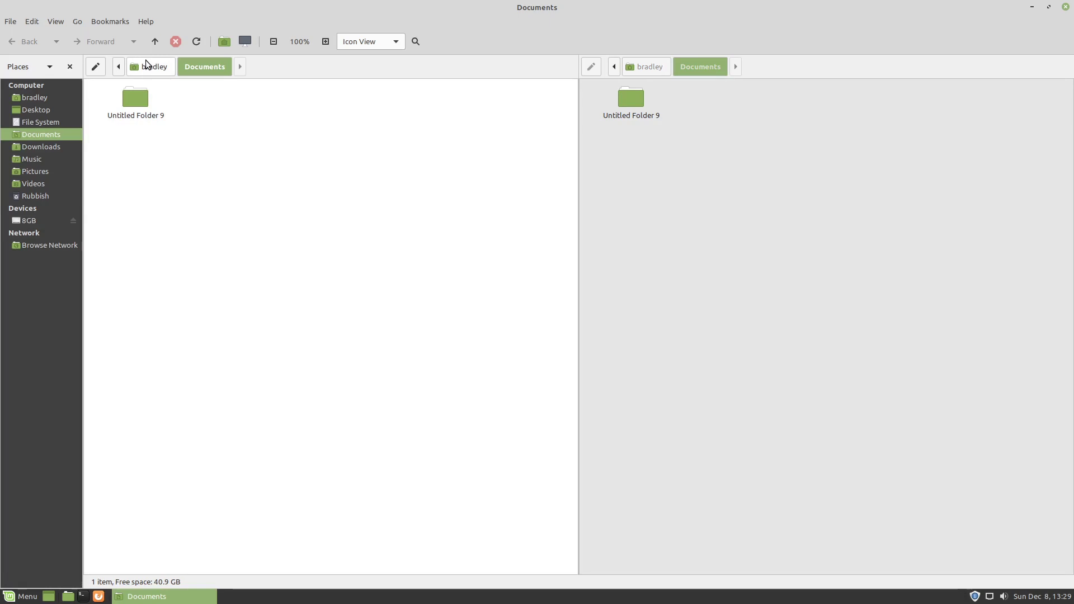
key(ctrl+t)
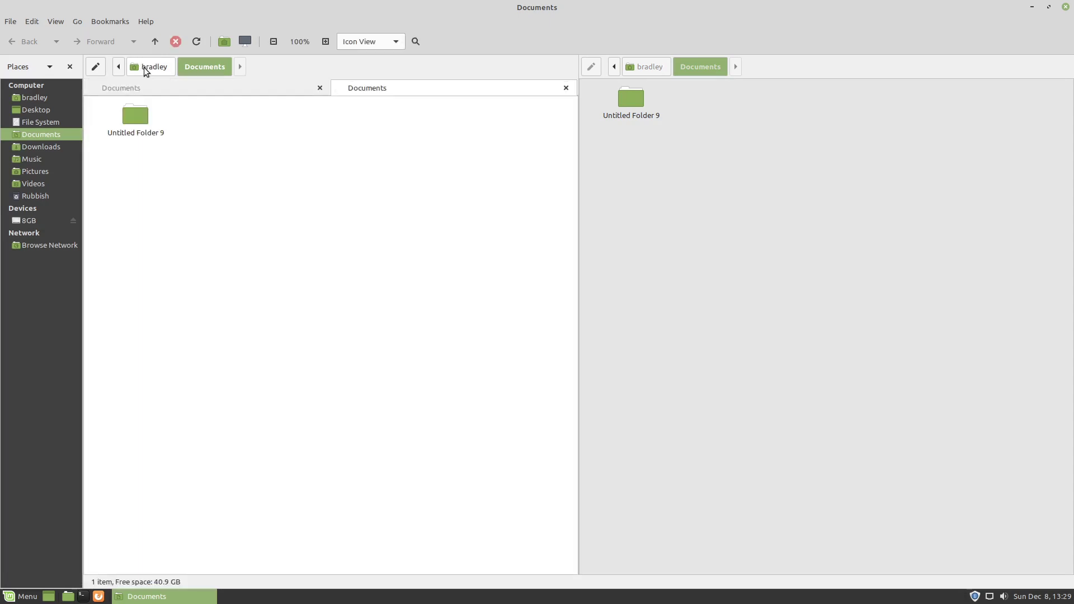
key(ctrl+t)
key(ctrl+t)
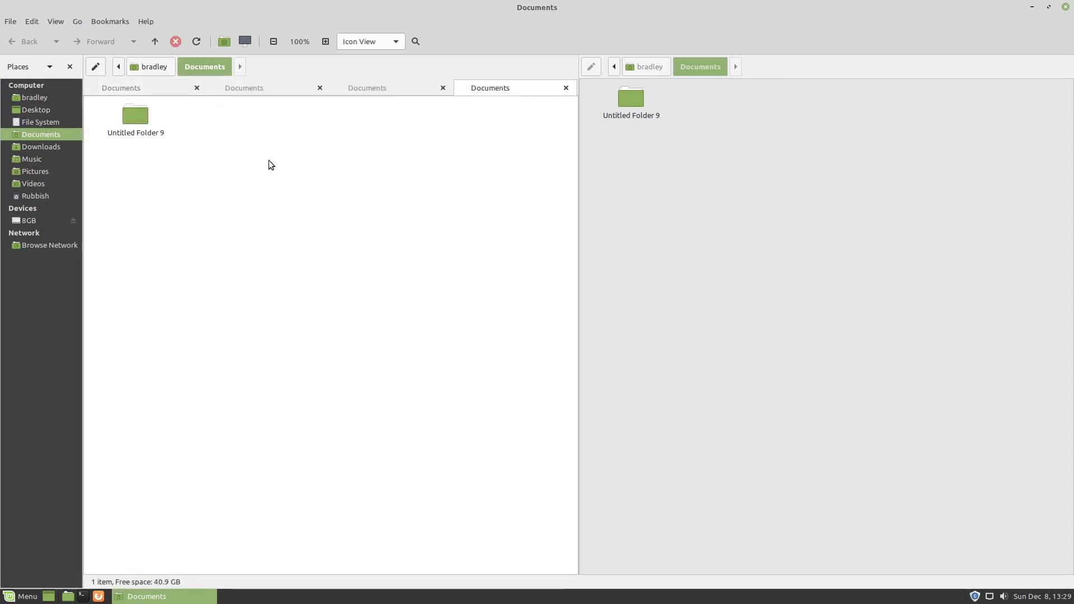
- Turn the extra pane off and on, activate the single-tab pane, and repeat the toggle to discard the additional tabs
key(F3)
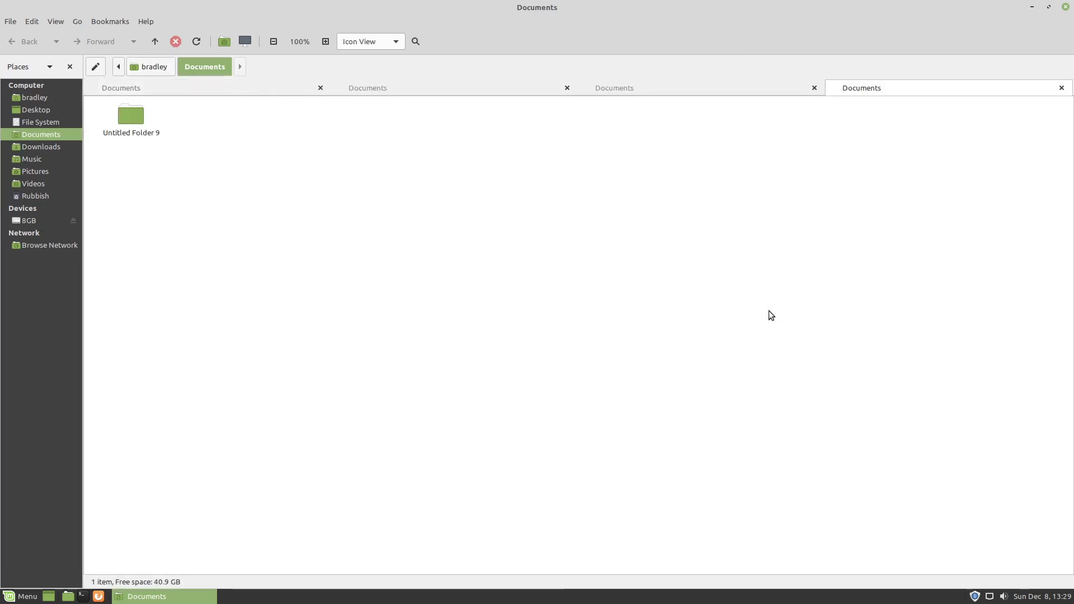
key(F3)
click(766, 313)
key(F3)
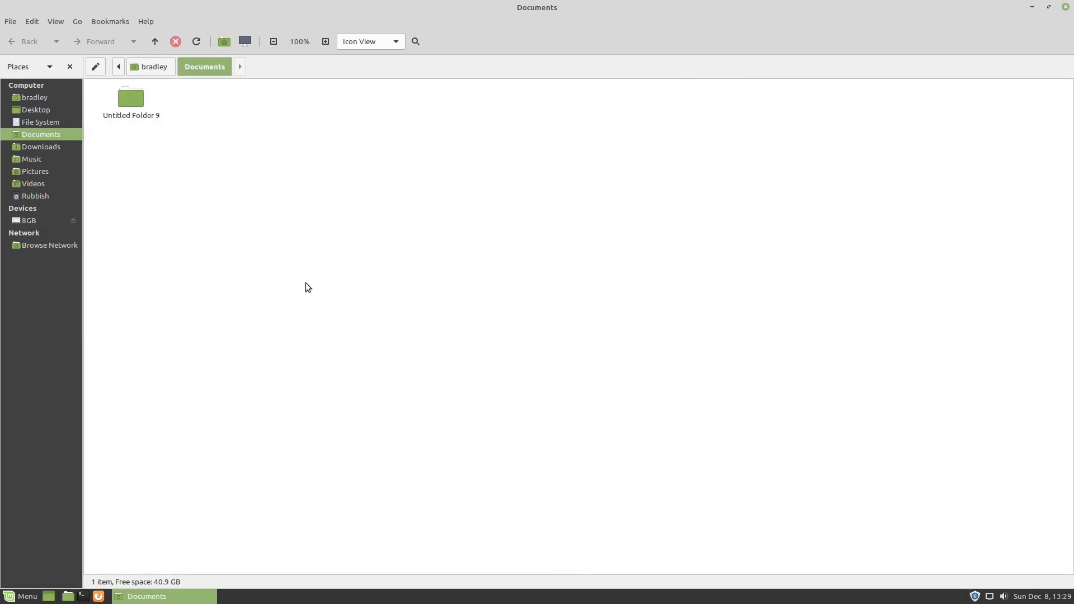
key(F3)
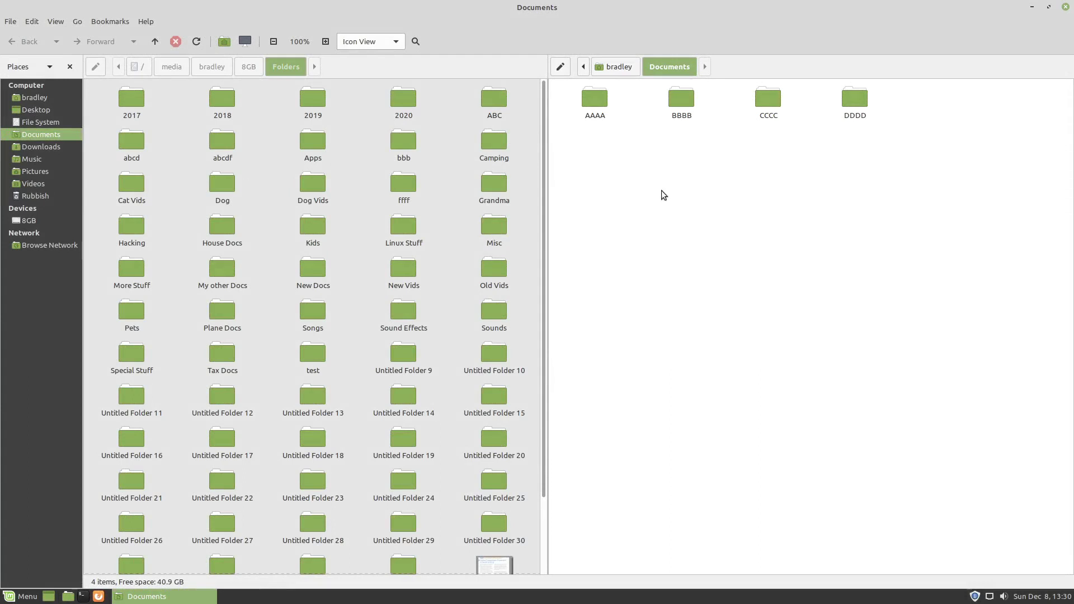
- Move the AAAA folder from Documents into the 8GB drive's Folders directory and clear the selection
click(594, 98)
right_click(595, 99)
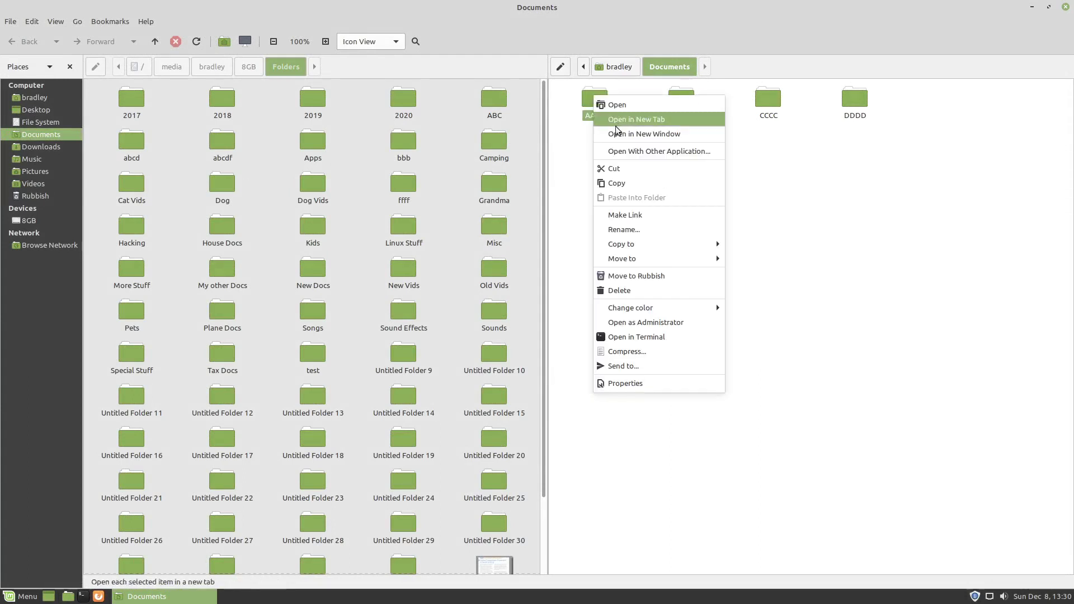
click(633, 166)
right_click(352, 213)
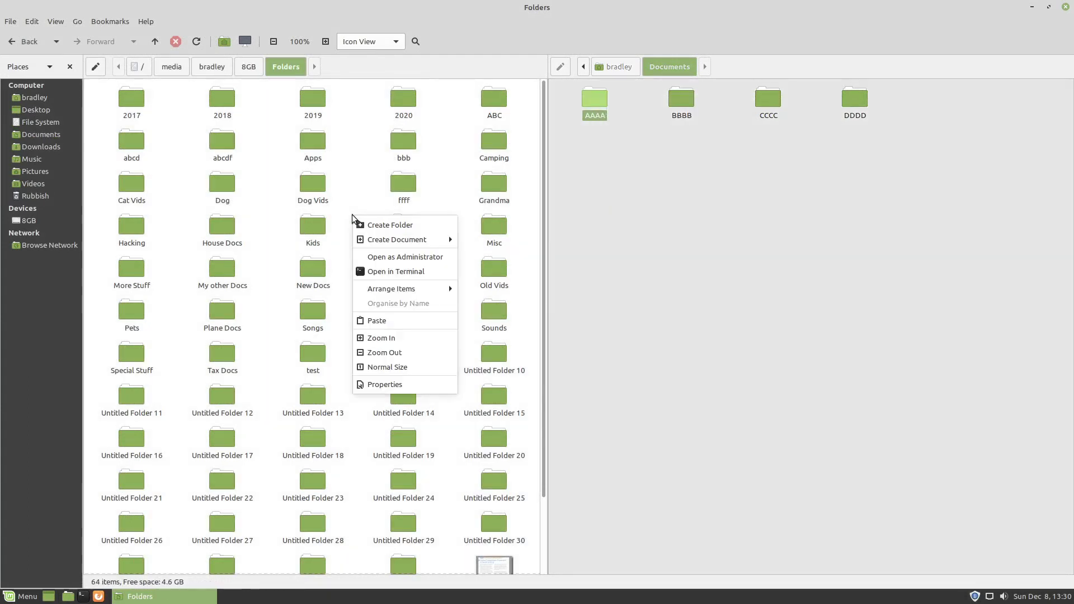
click(374, 316)
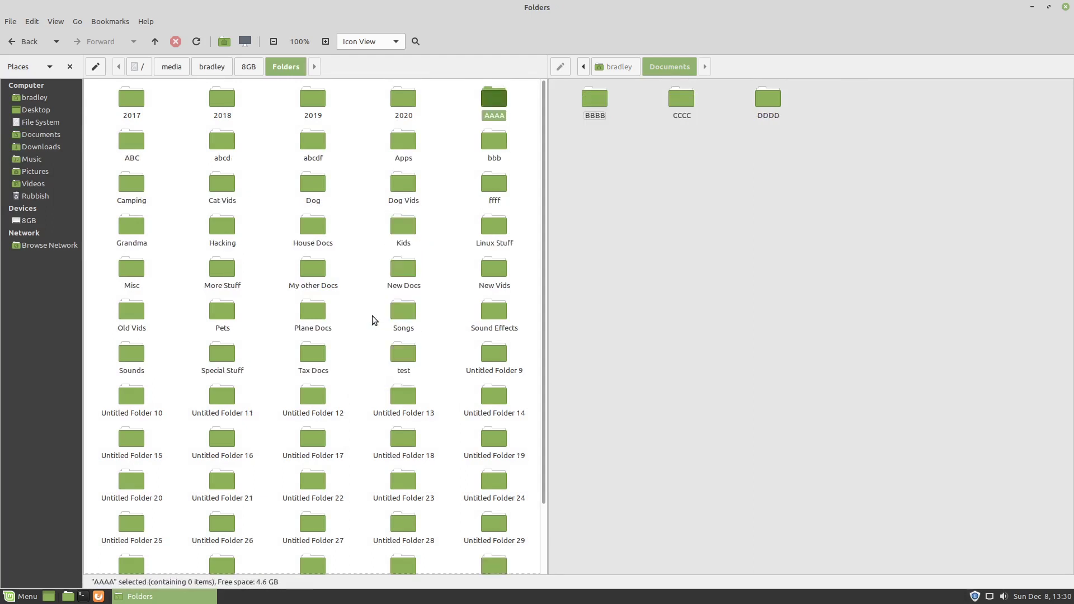
click(368, 191)
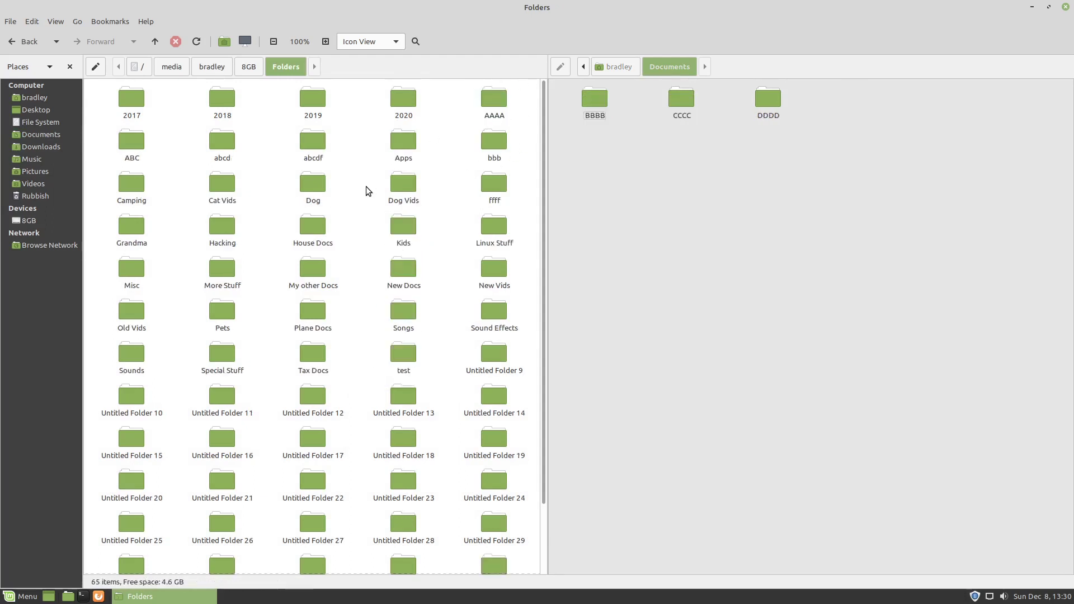
- Switch the Folders pane to list view and enlarge it to 66% zoom
click(56, 21)
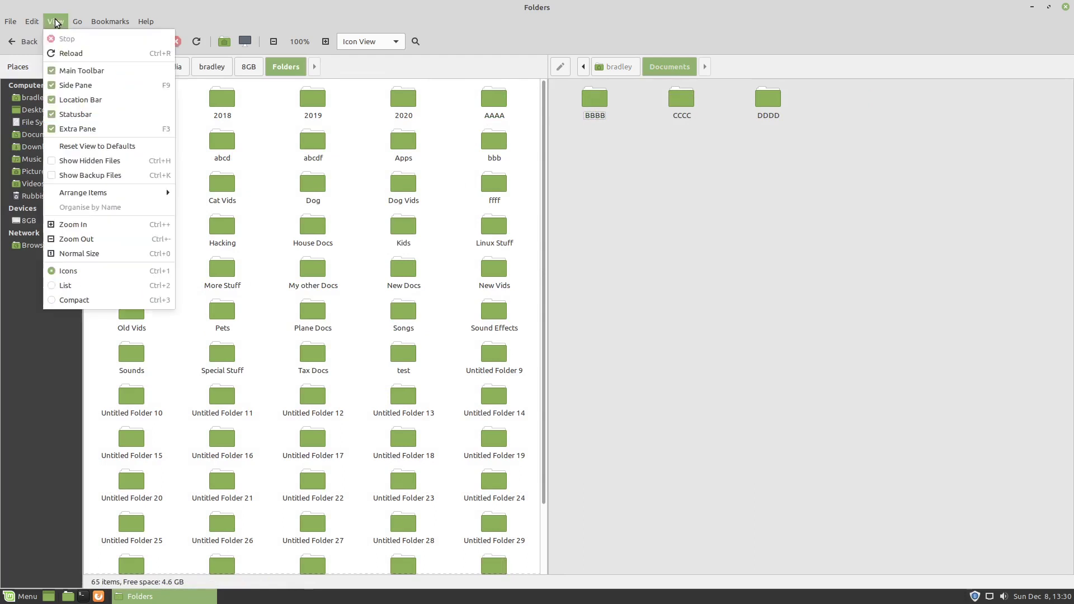
click(98, 284)
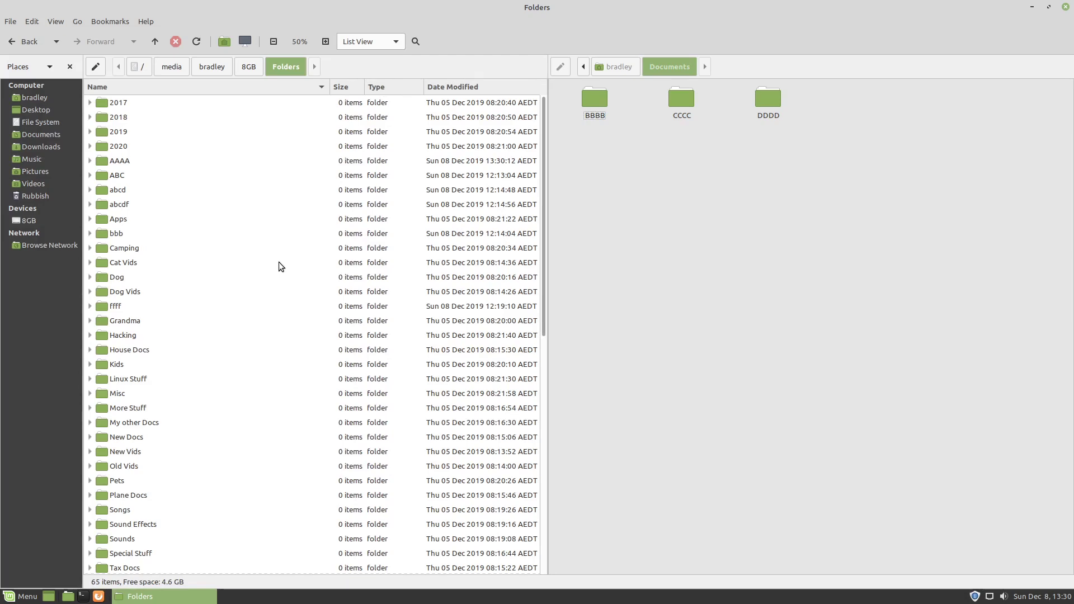
key(ctrl+plus)
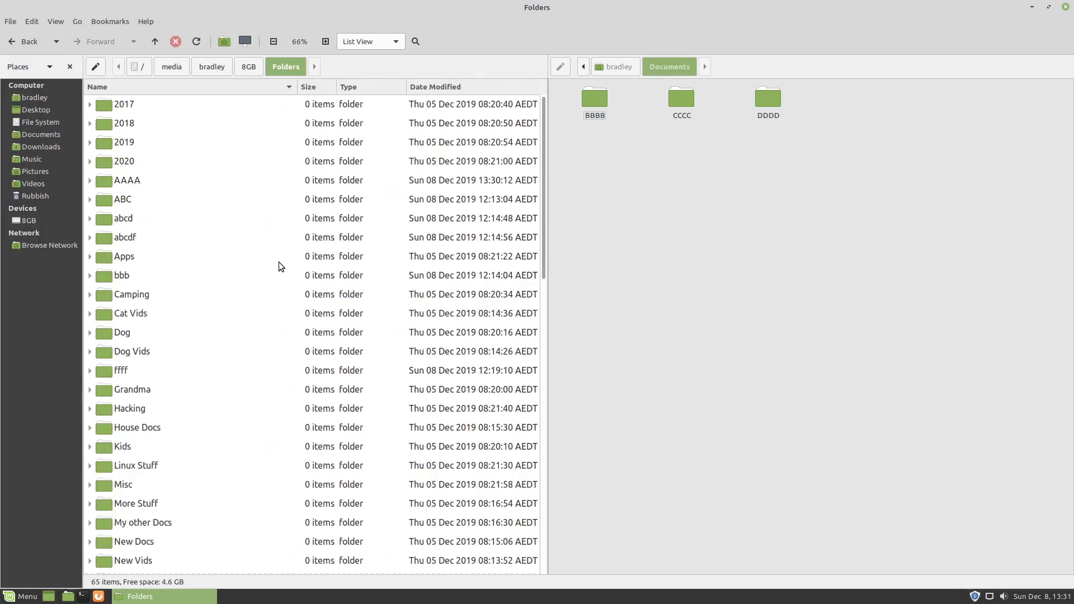
- Cut the BBBB folder from the Documents pane
right_click(598, 101)
click(638, 175)
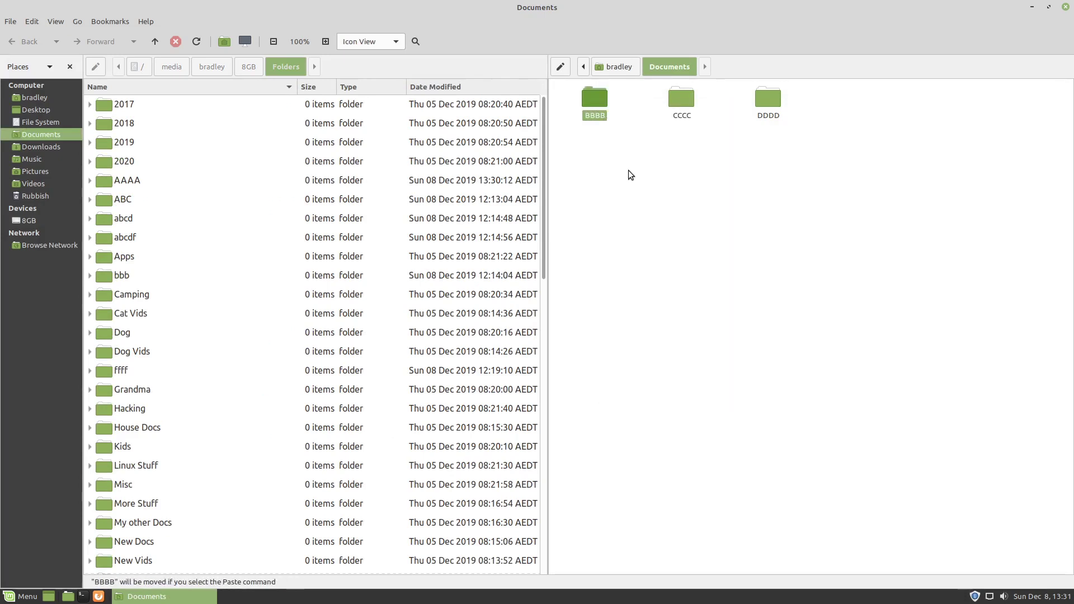
right_click(220, 214)
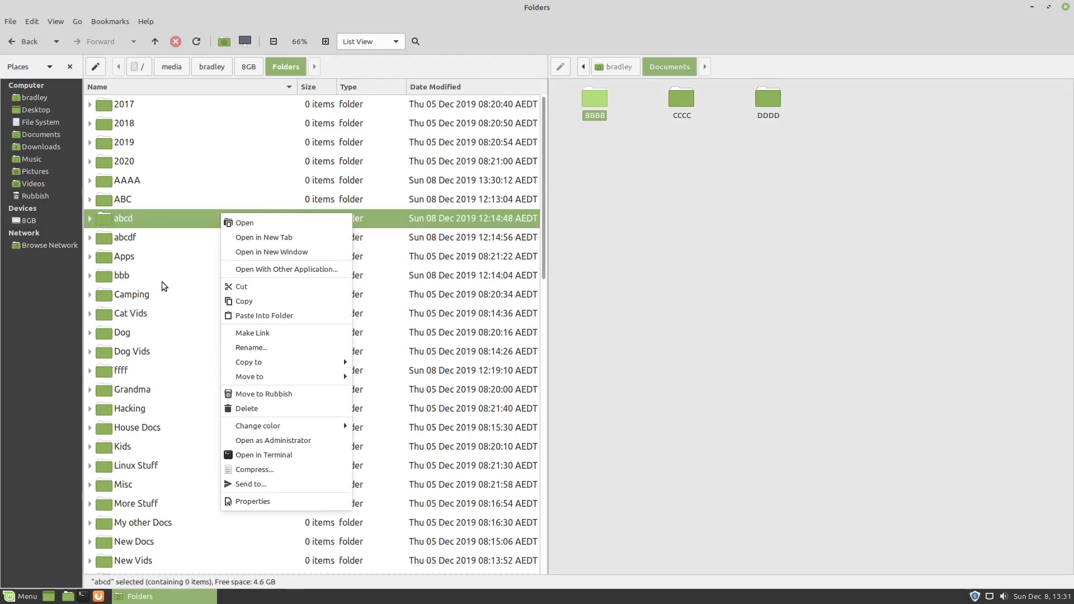
click(156, 241)
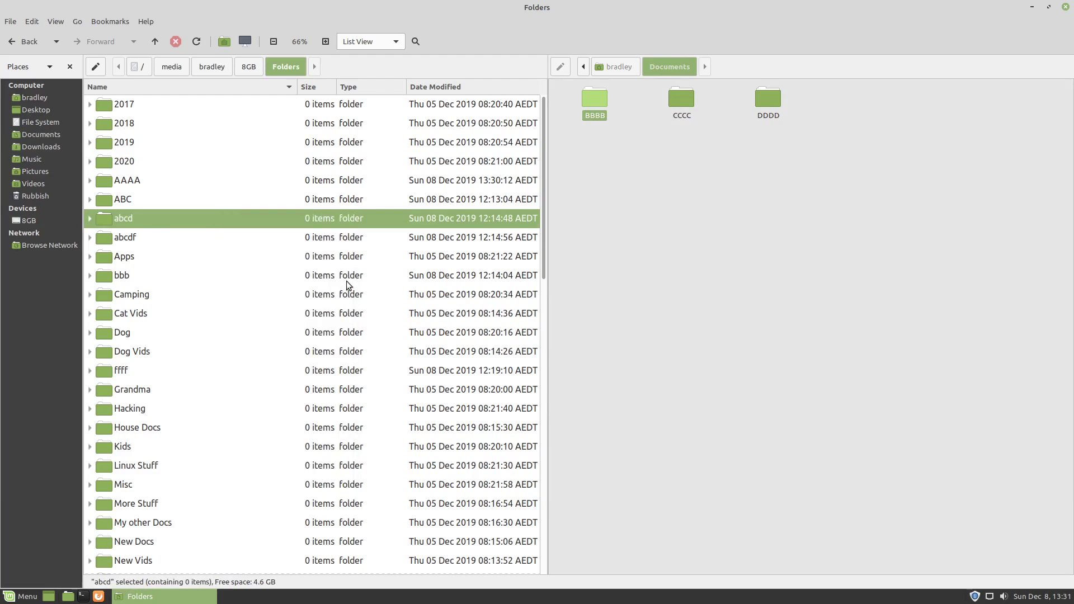
right_click(380, 283)
click(347, 345)
right_click(348, 350)
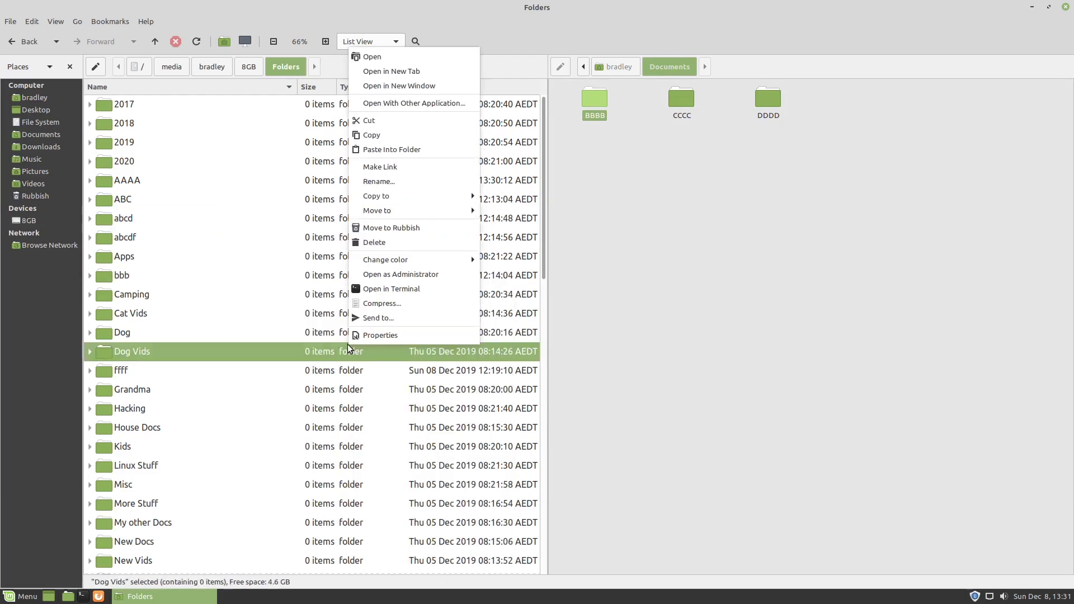
click(219, 284)
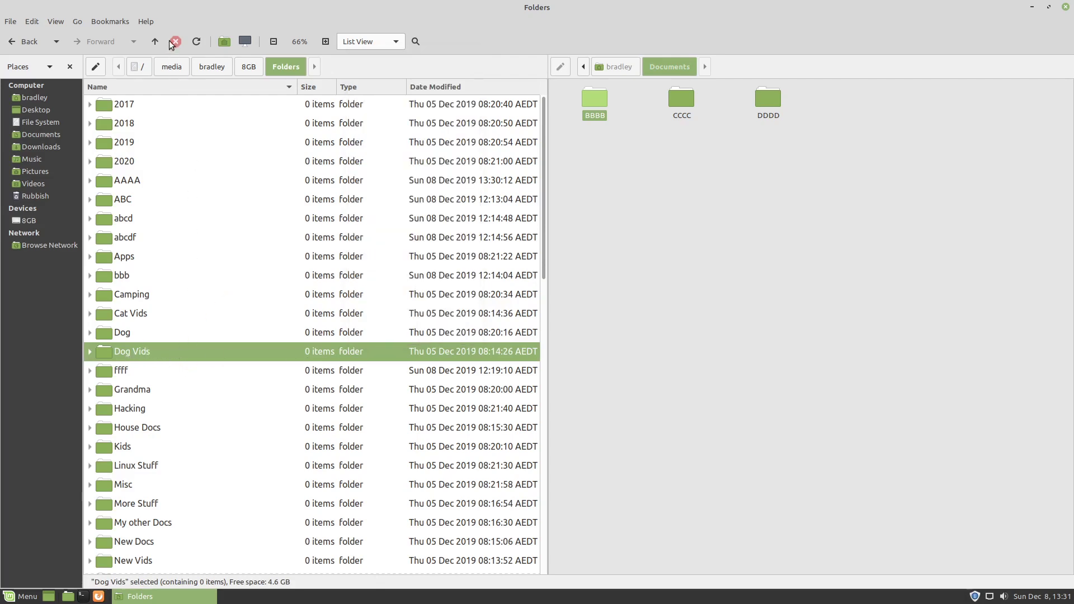
click(154, 43)
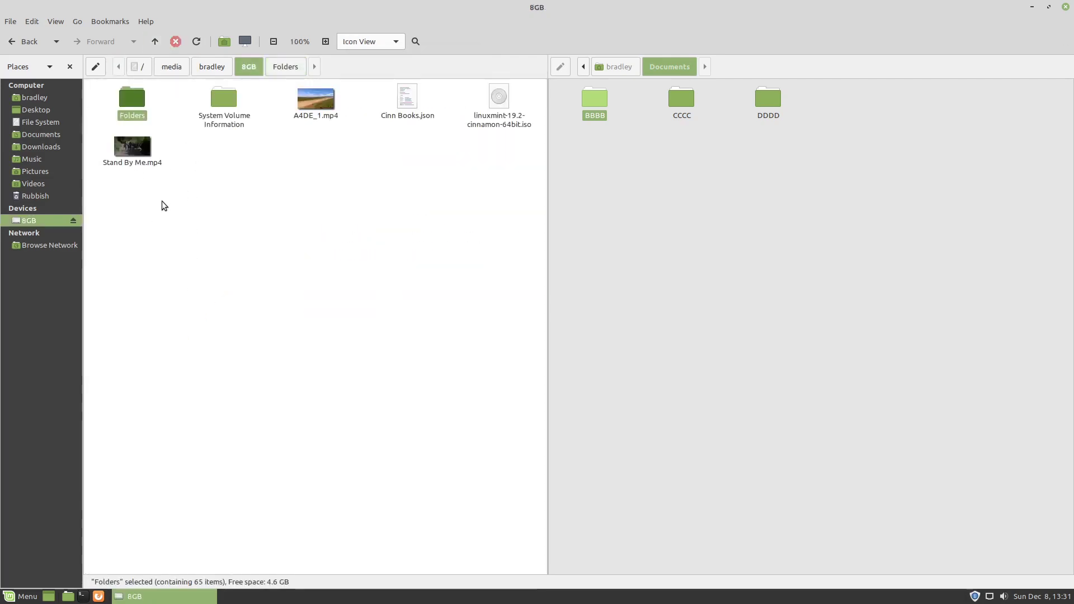
right_click(141, 101)
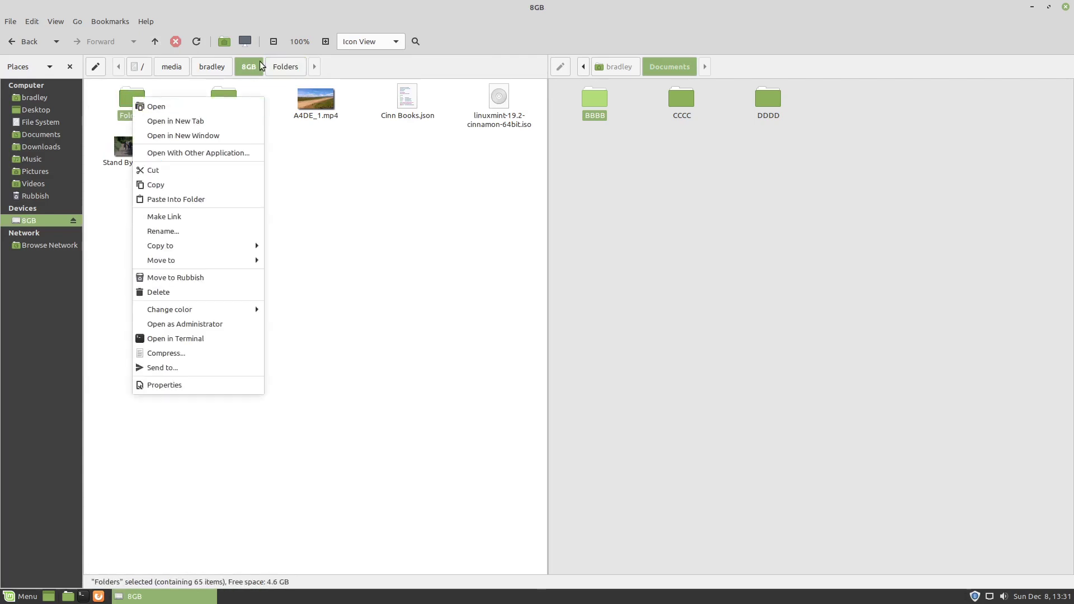
click(291, 69)
click(288, 66)
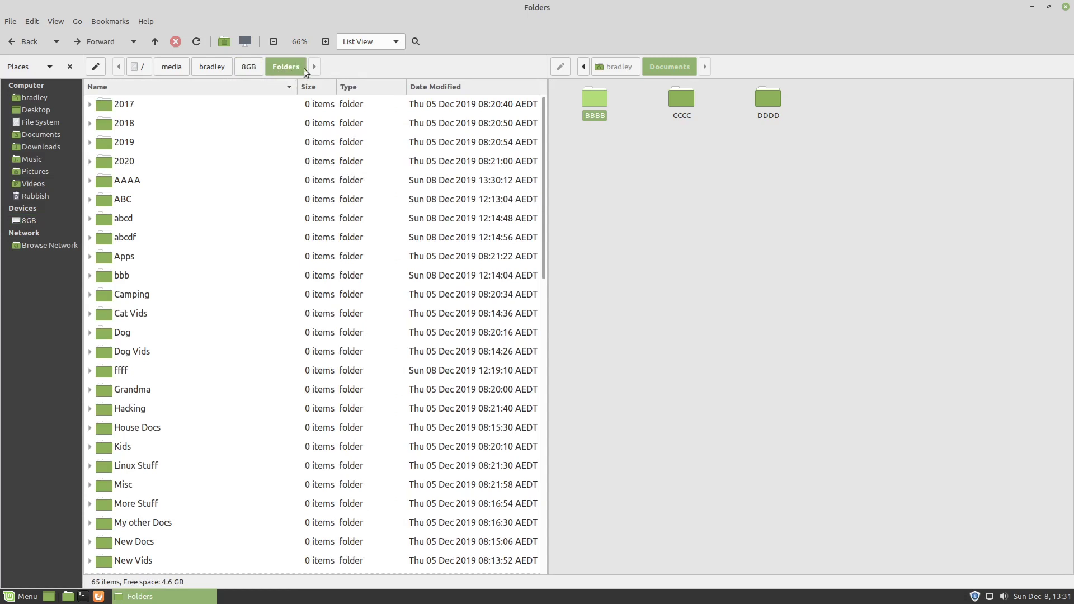
- Paste the cut BBBB folder into the 8GB drive's Folders directory using its entry in the path
right_click(291, 65)
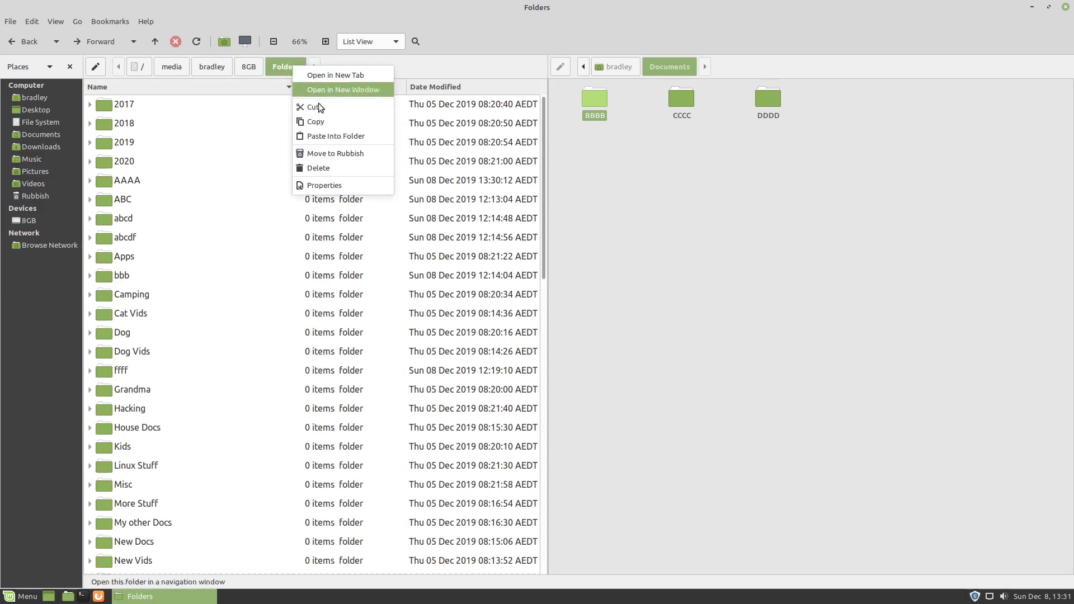
click(364, 135)
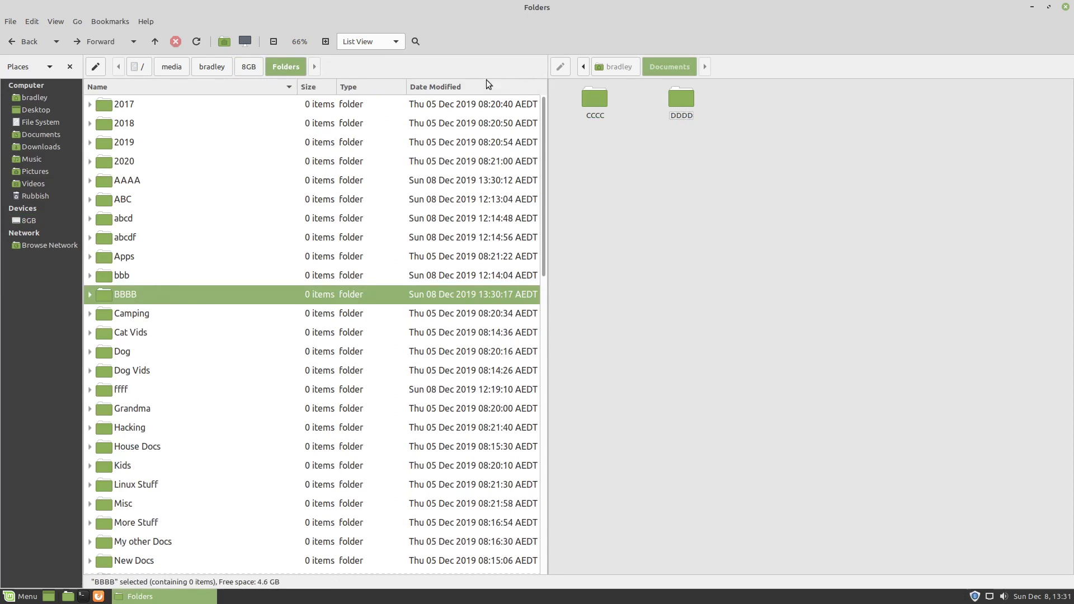
- Show both panes' locations as editable text paths, and return them to the clickable path display with Documents active
click(99, 68)
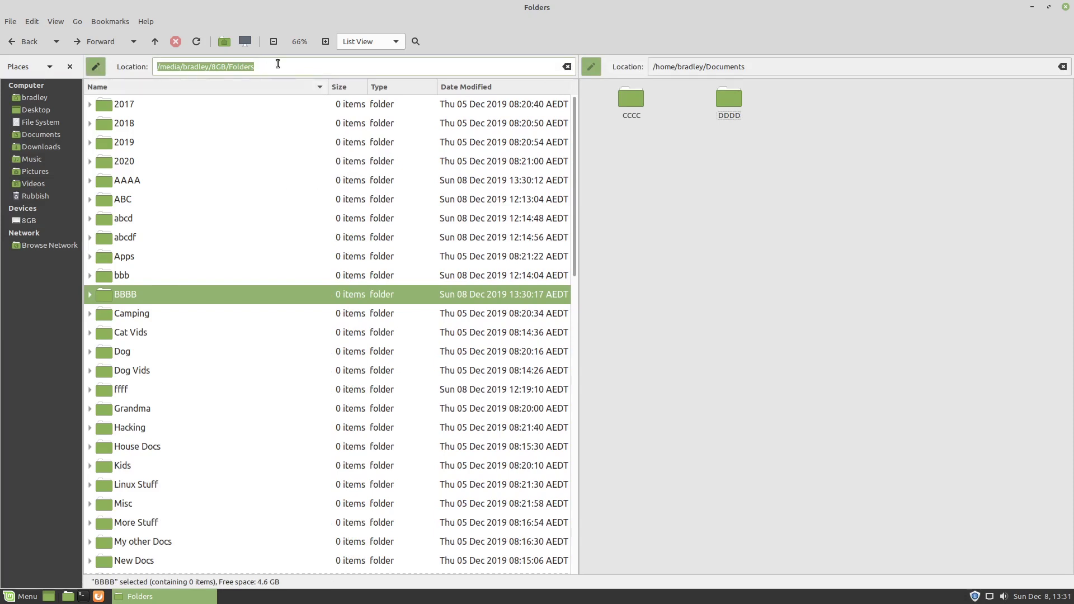
click(760, 67)
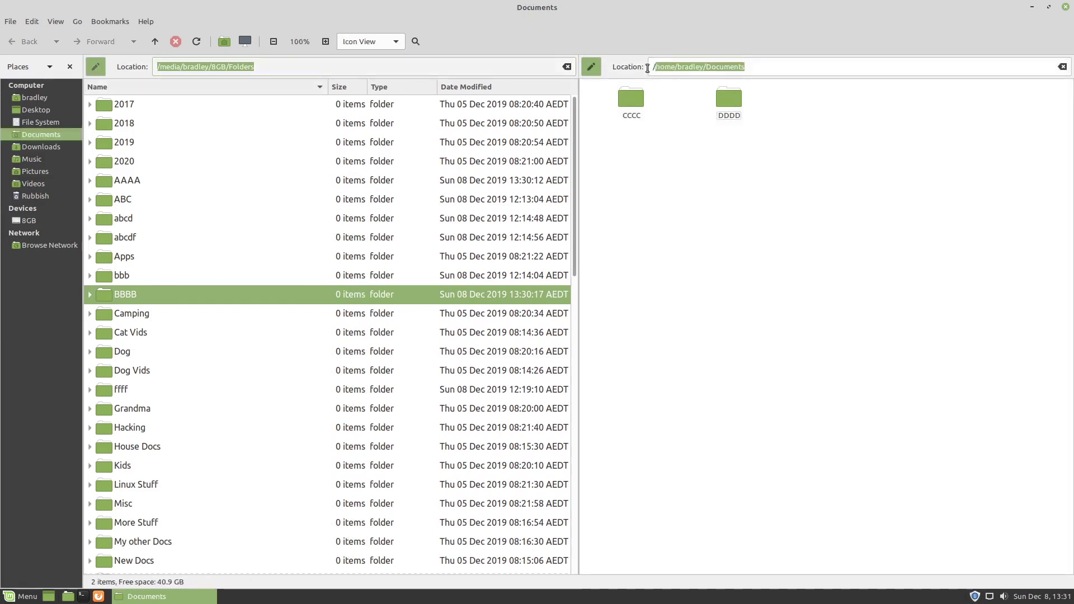
click(590, 66)
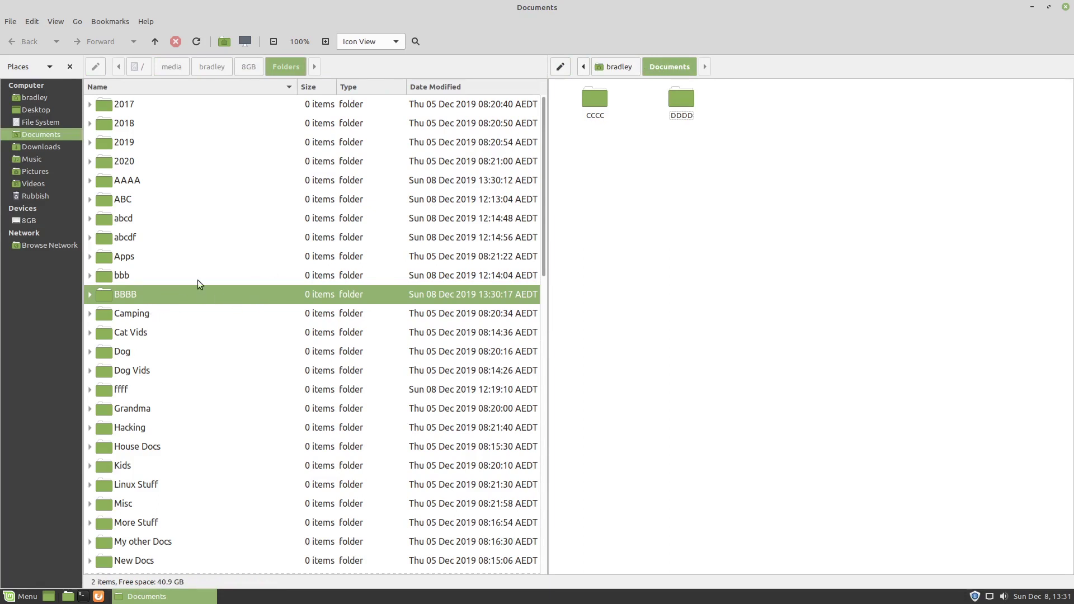
- Move the CCCC folder from Documents into the 8GB drive's Folders directory, pasting it onto the Folders entry in the path
click(593, 99)
right_click(593, 99)
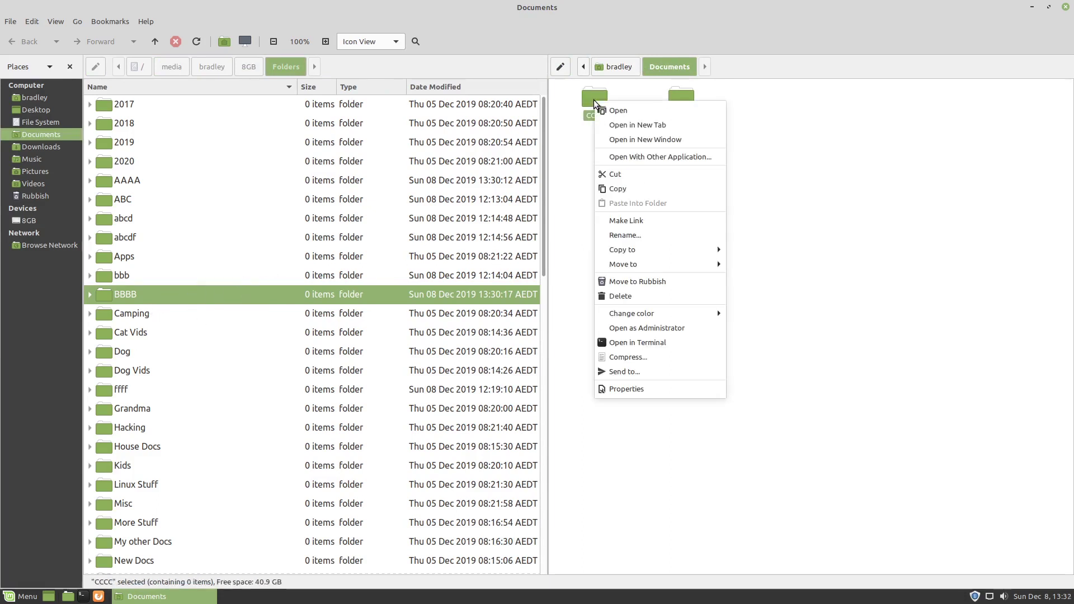
click(635, 176)
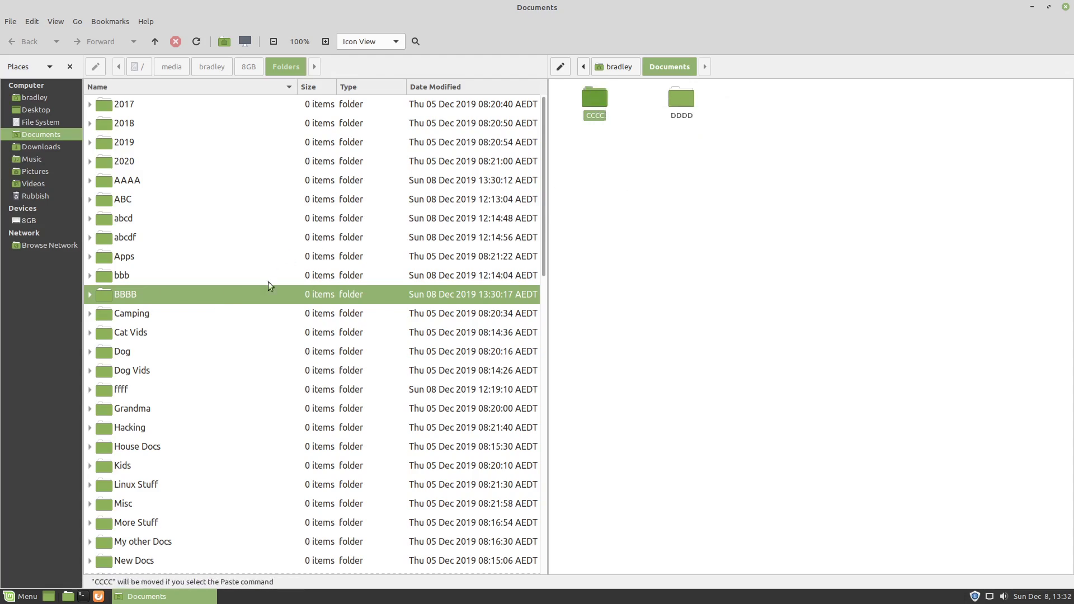
right_click(124, 249)
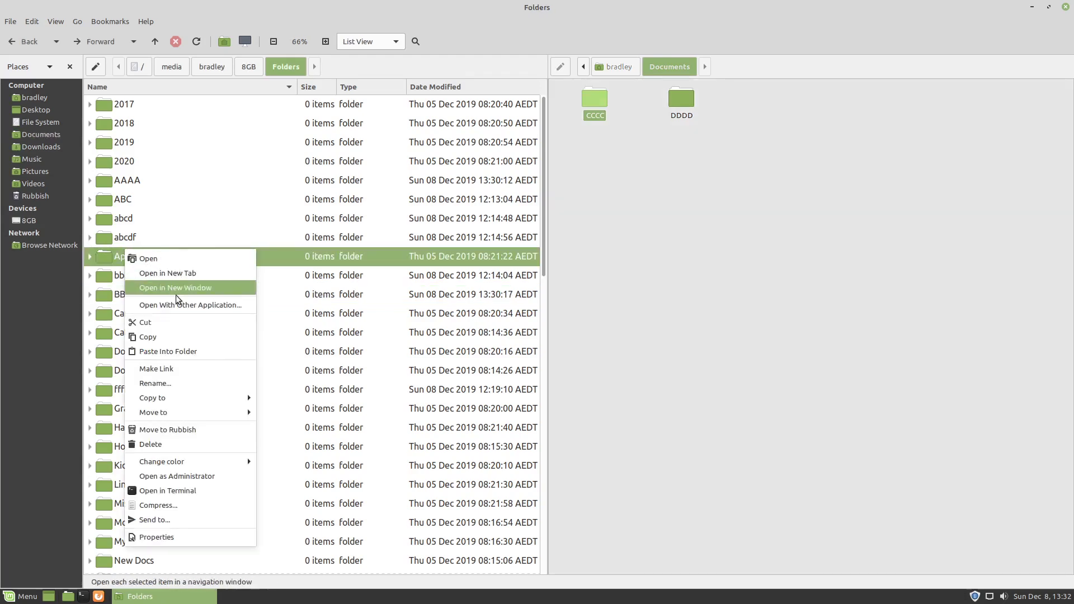
click(379, 365)
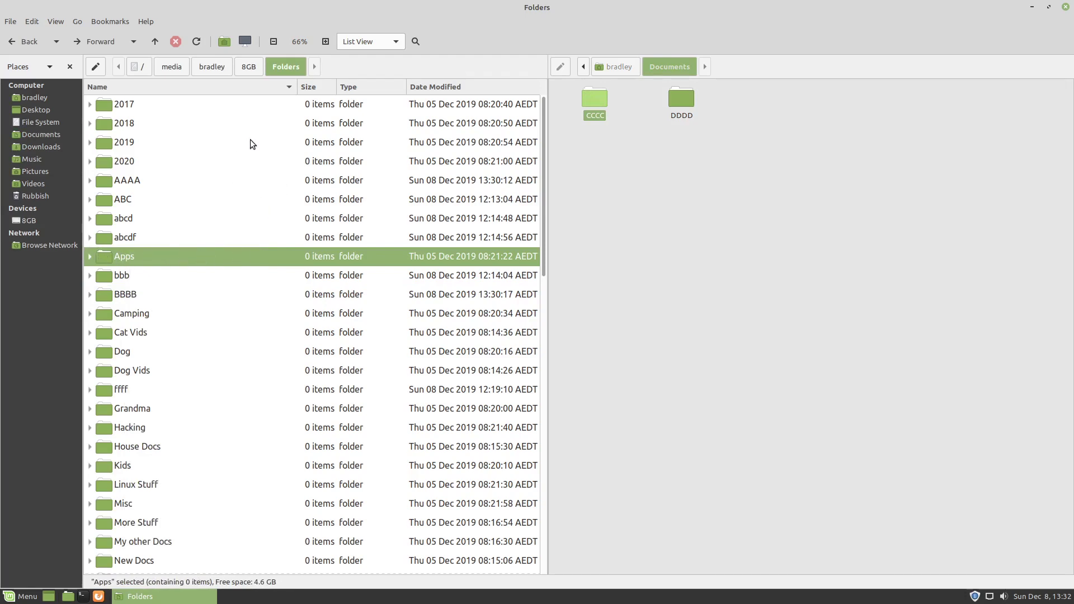
right_click(282, 67)
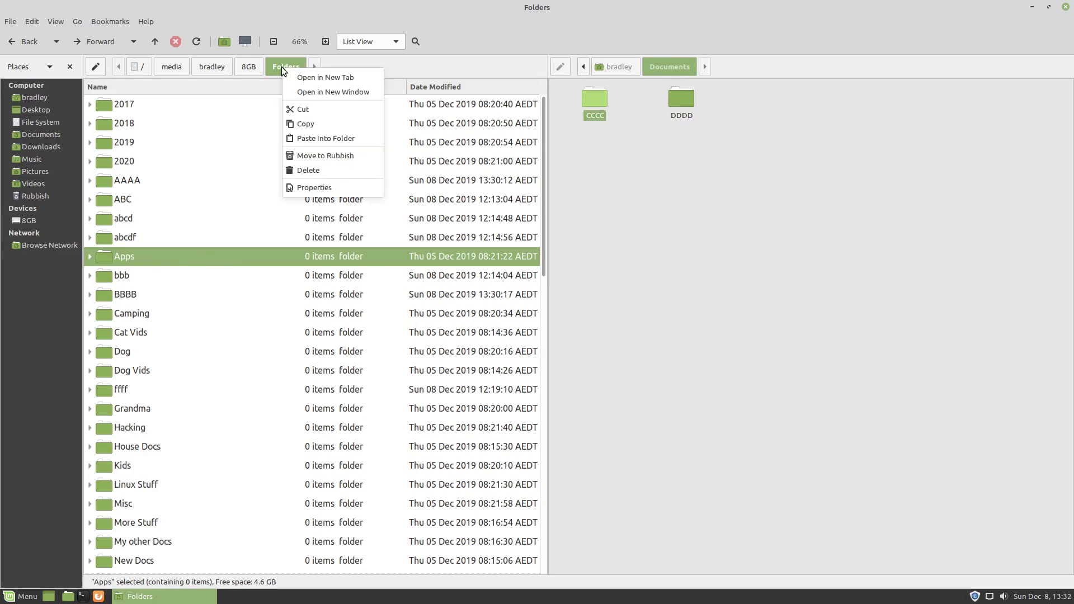
click(343, 139)
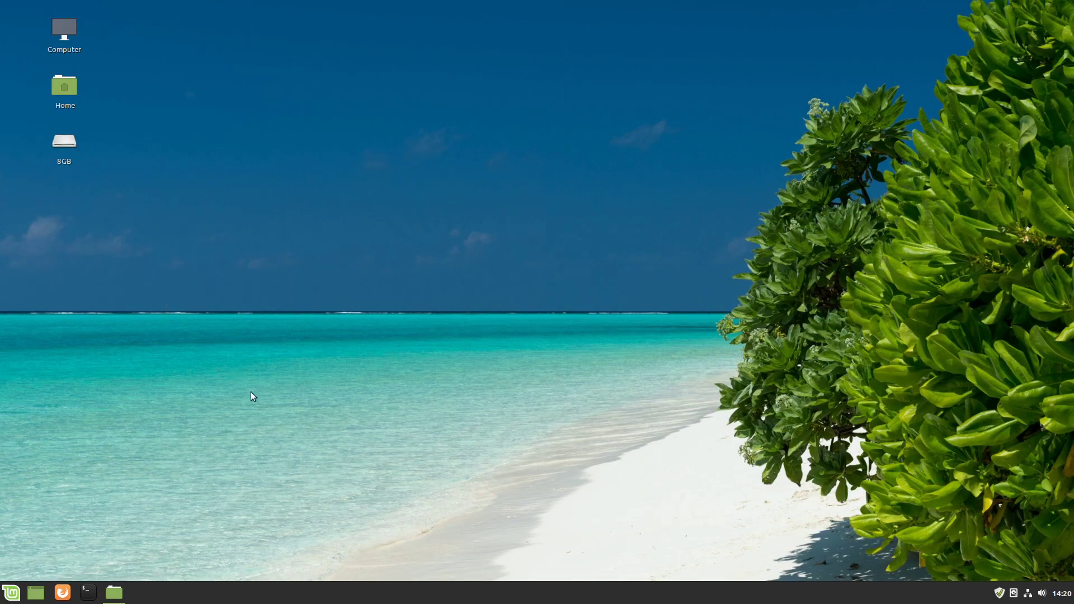
- Restore the minimized file manager window and move the Song3 folder from Music into the 8GB drive's Folders directory
click(115, 594)
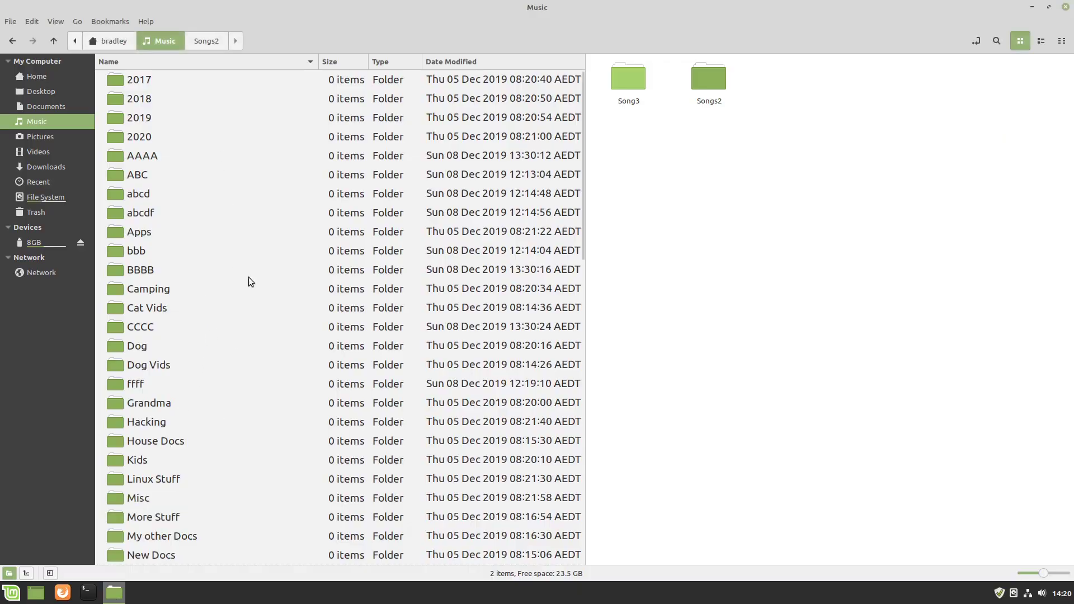
right_click(631, 85)
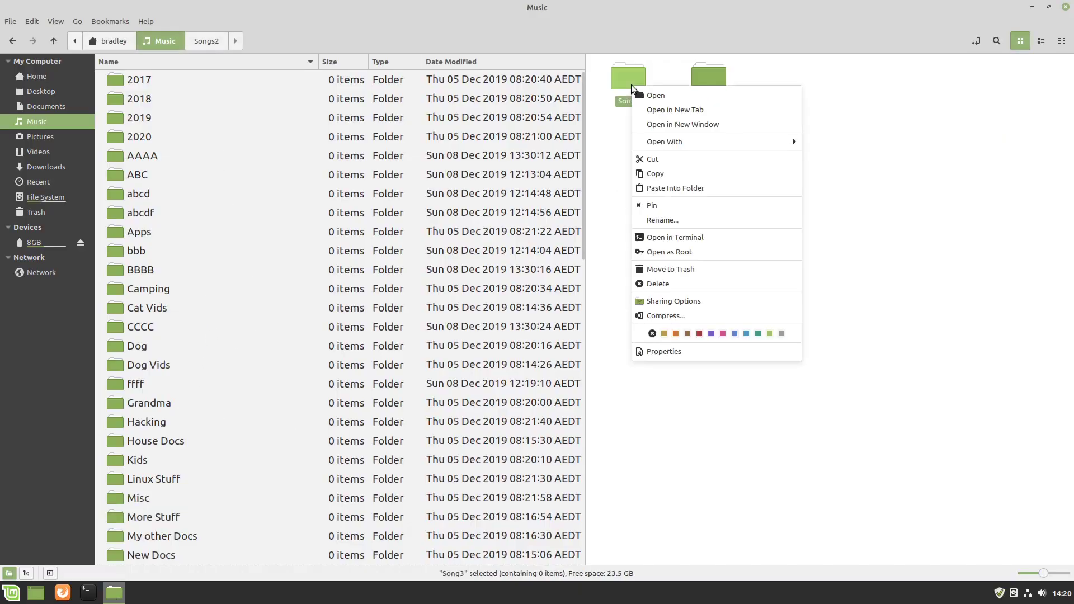
click(690, 162)
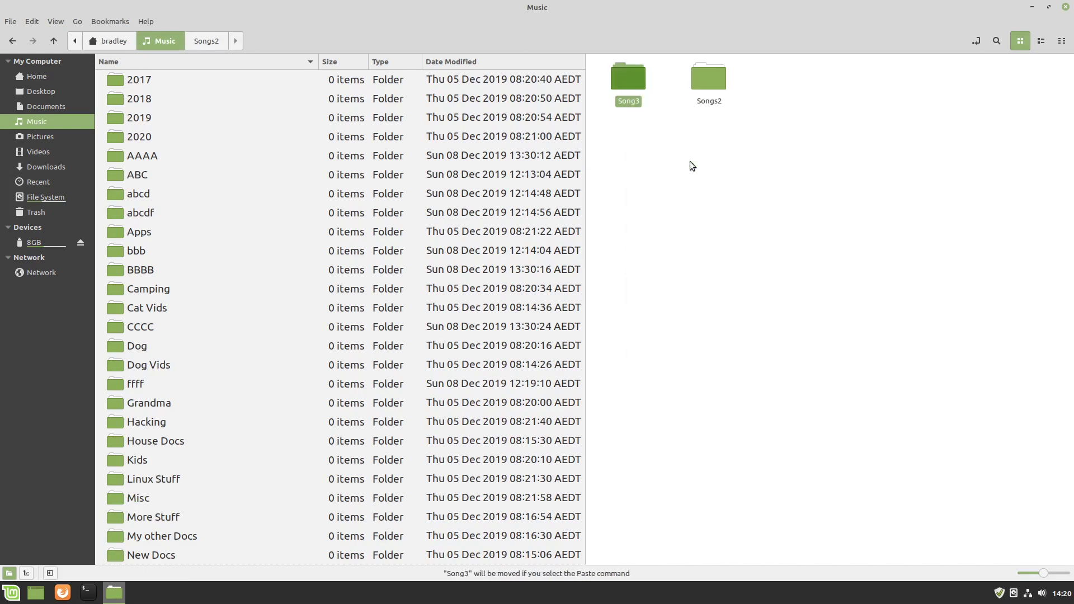
click(303, 270)
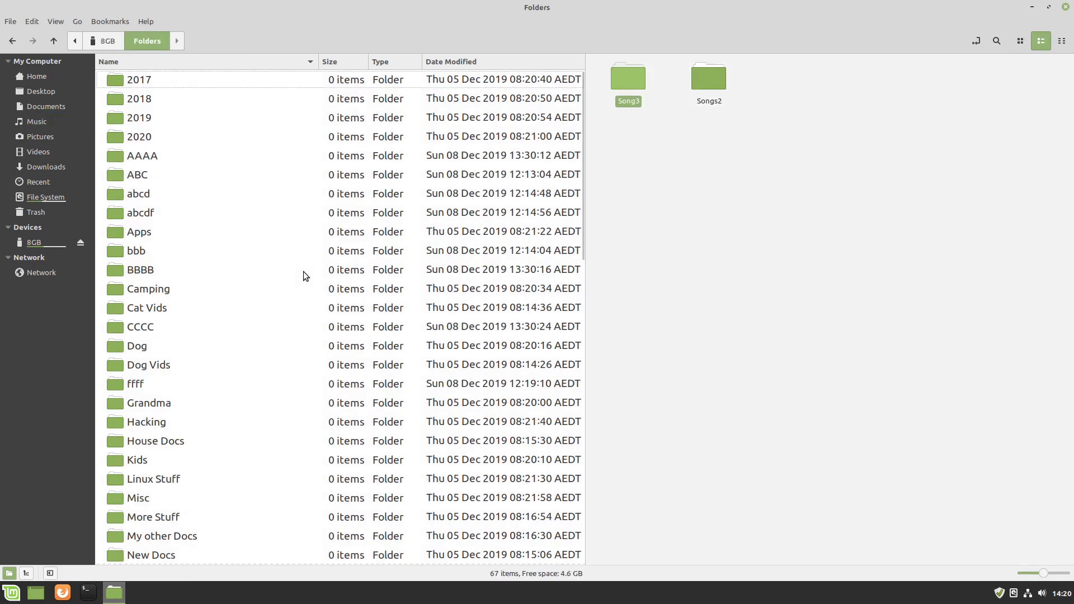
right_click(303, 271)
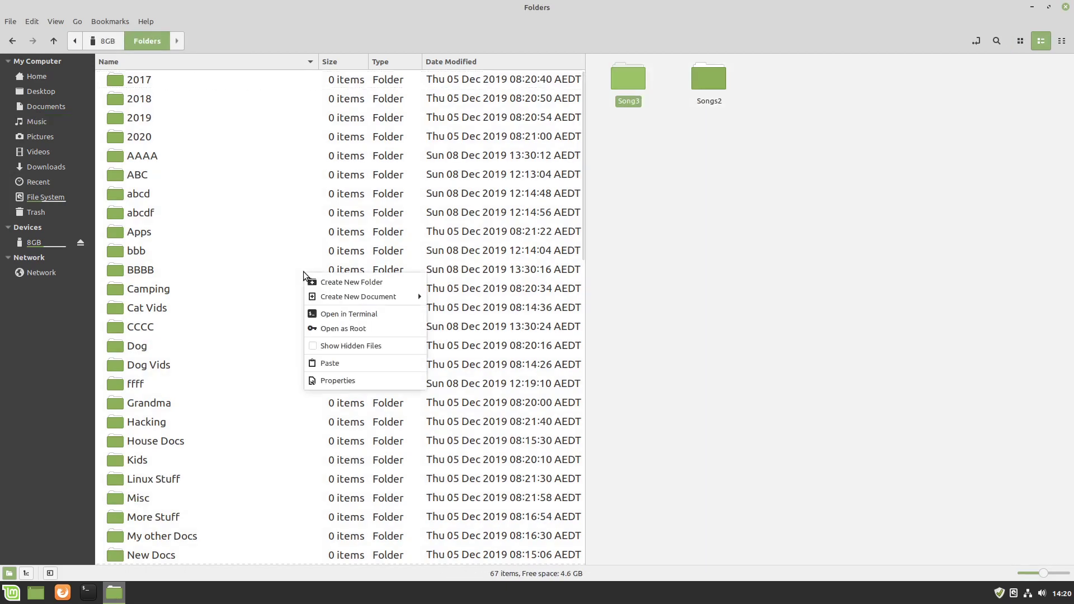
click(340, 363)
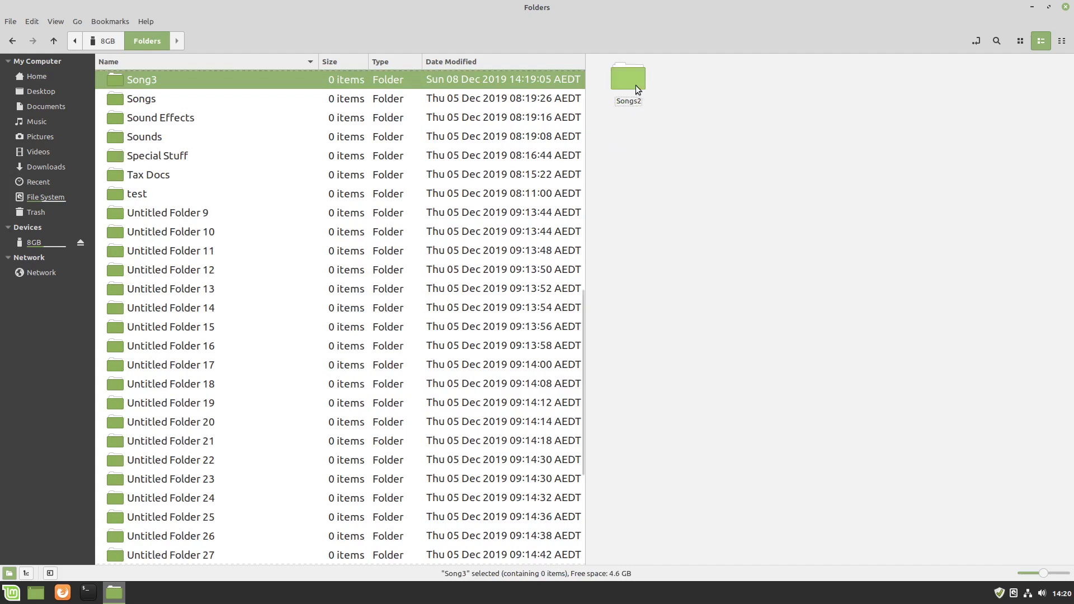
- Move the Songs2 folder from Music into the 8GB drive's Folders directory, pasting it onto the Folders entry in the path
click(790, 199)
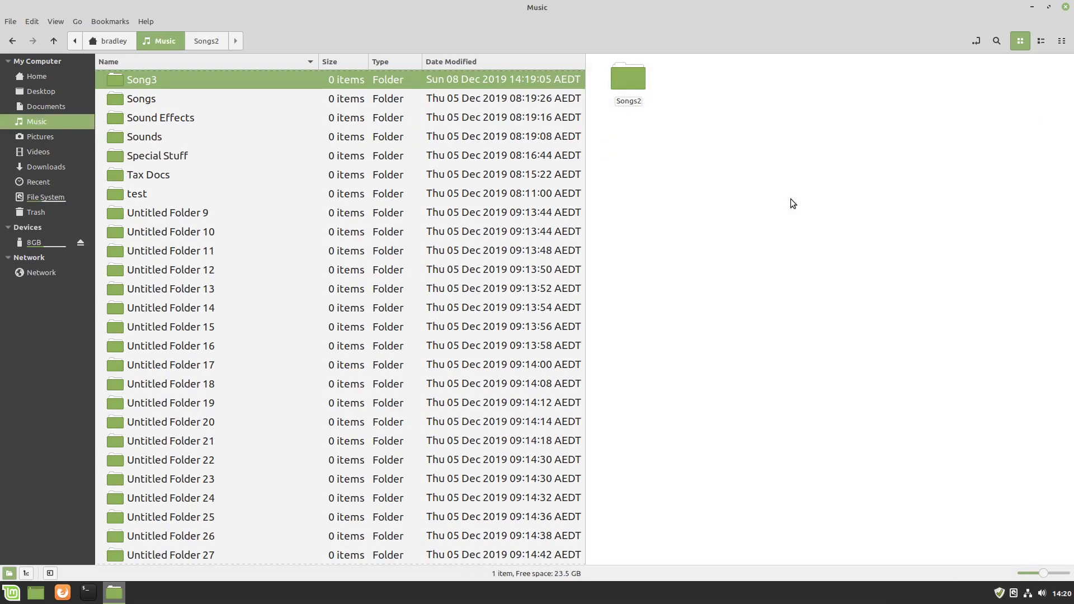
right_click(628, 76)
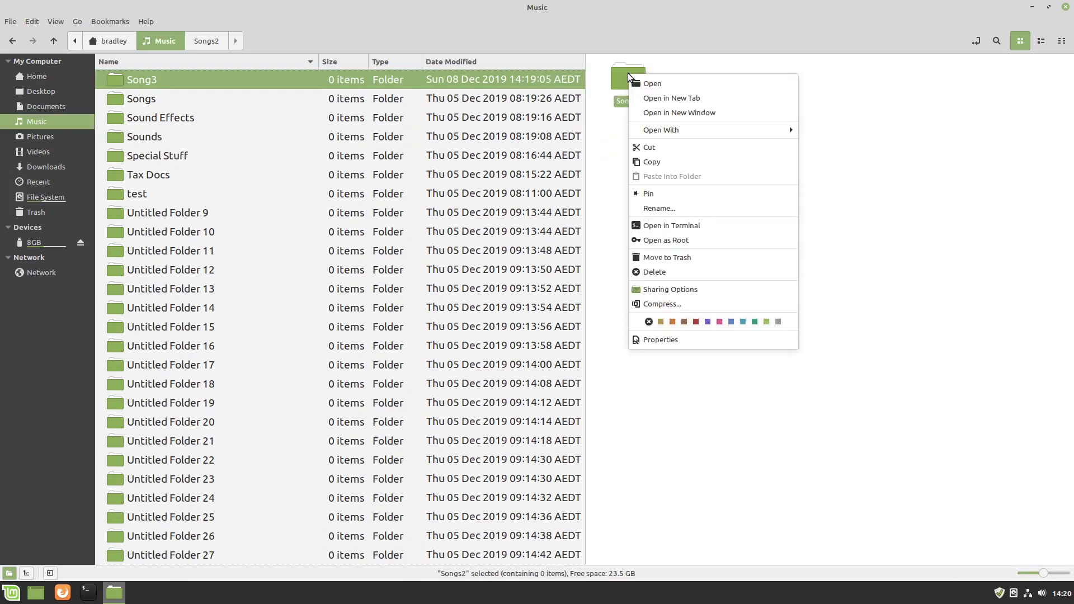
click(661, 148)
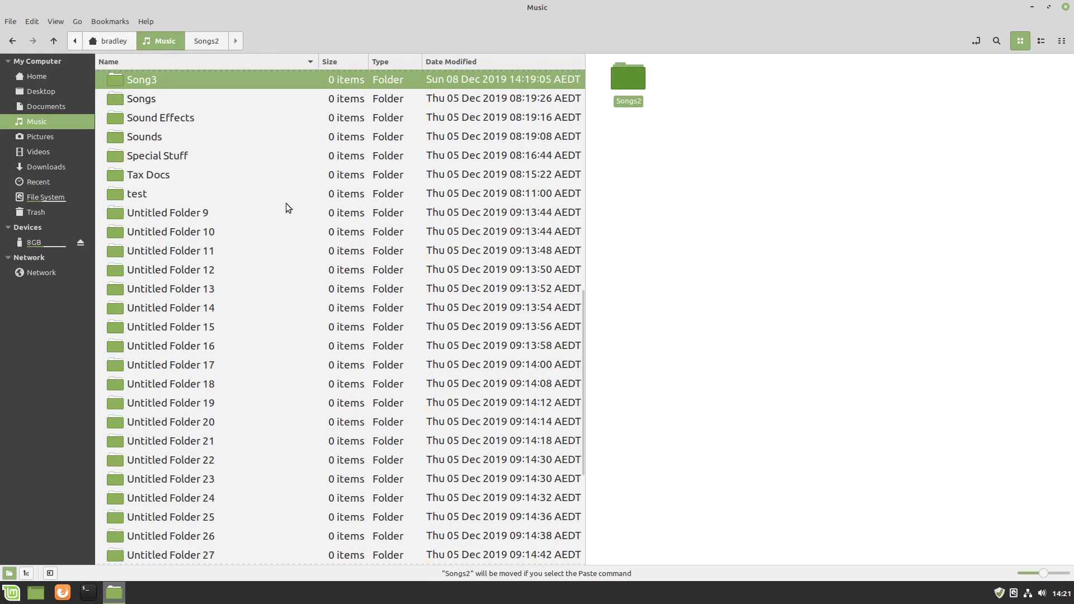
click(259, 192)
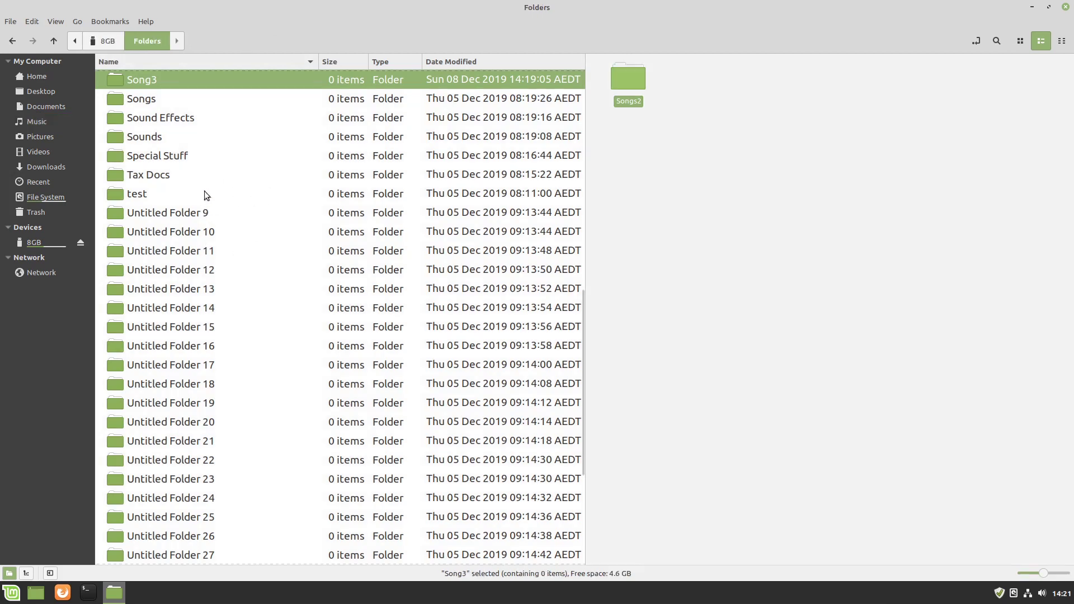
right_click(219, 152)
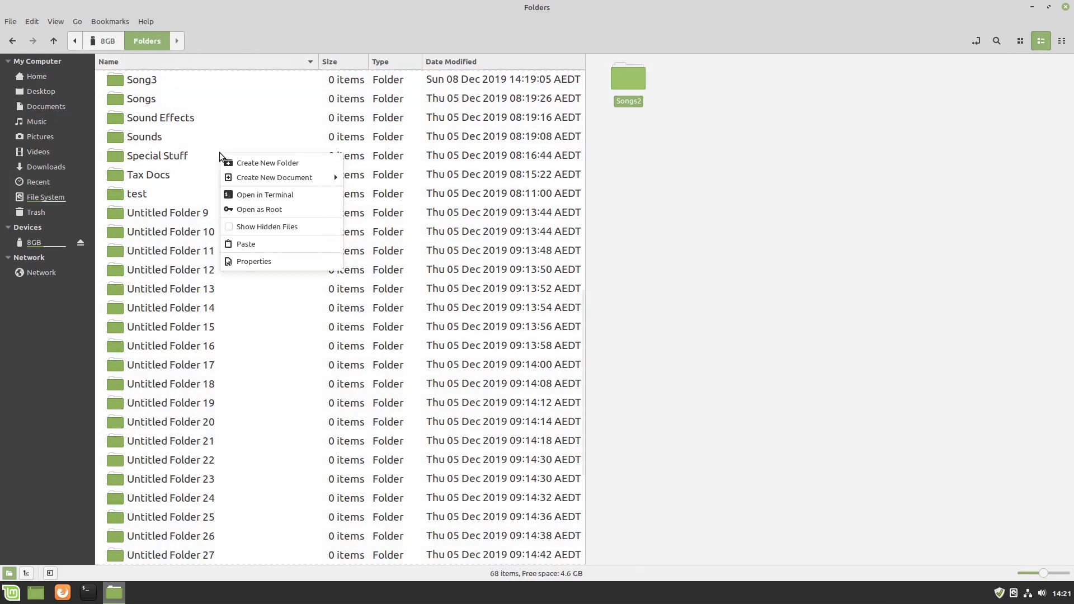
click(262, 244)
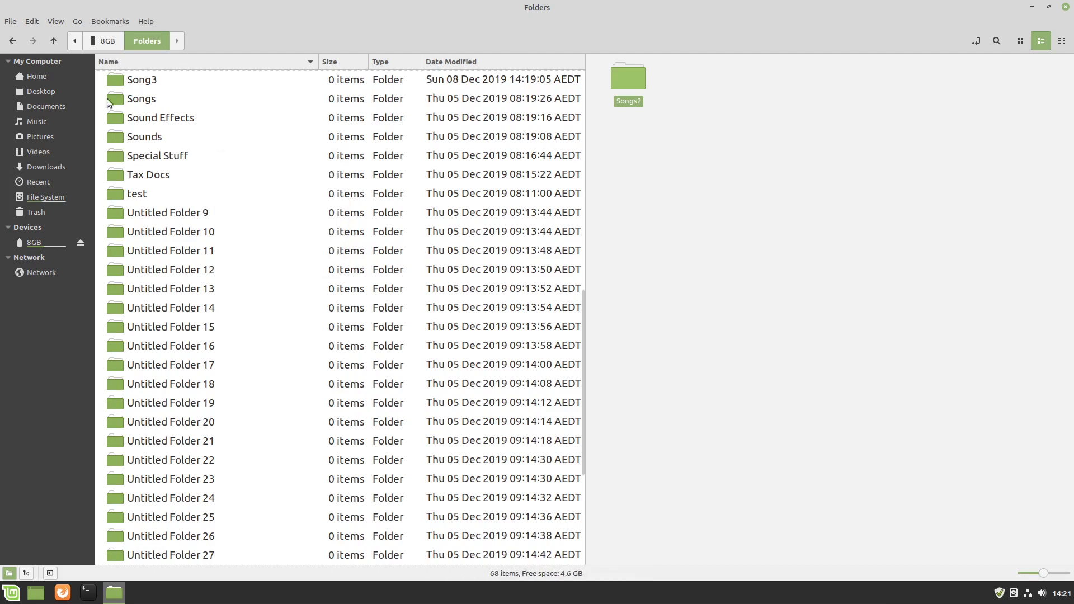
right_click(156, 42)
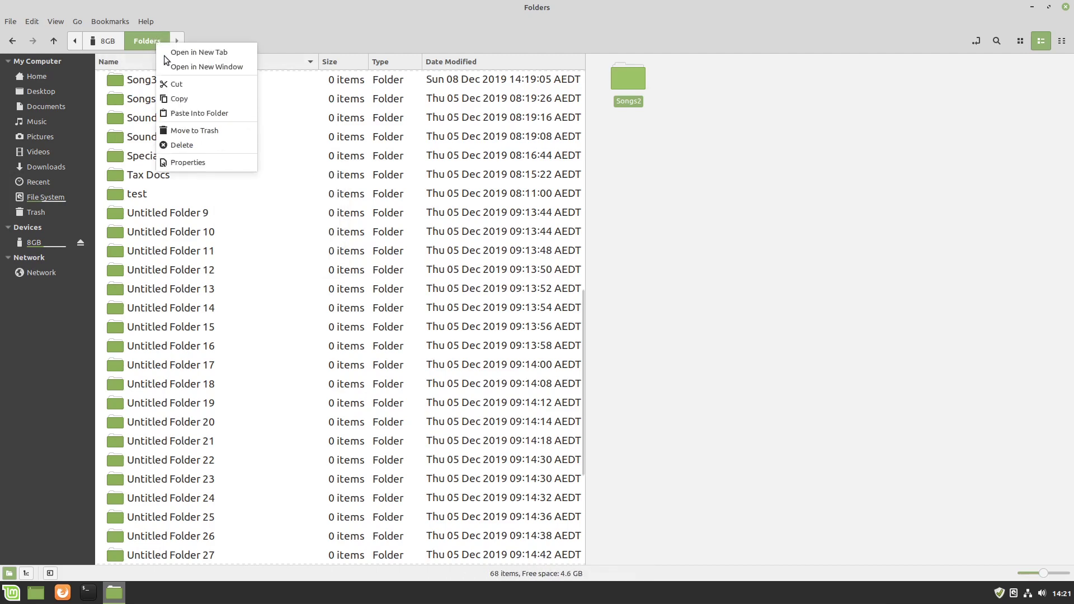
click(217, 113)
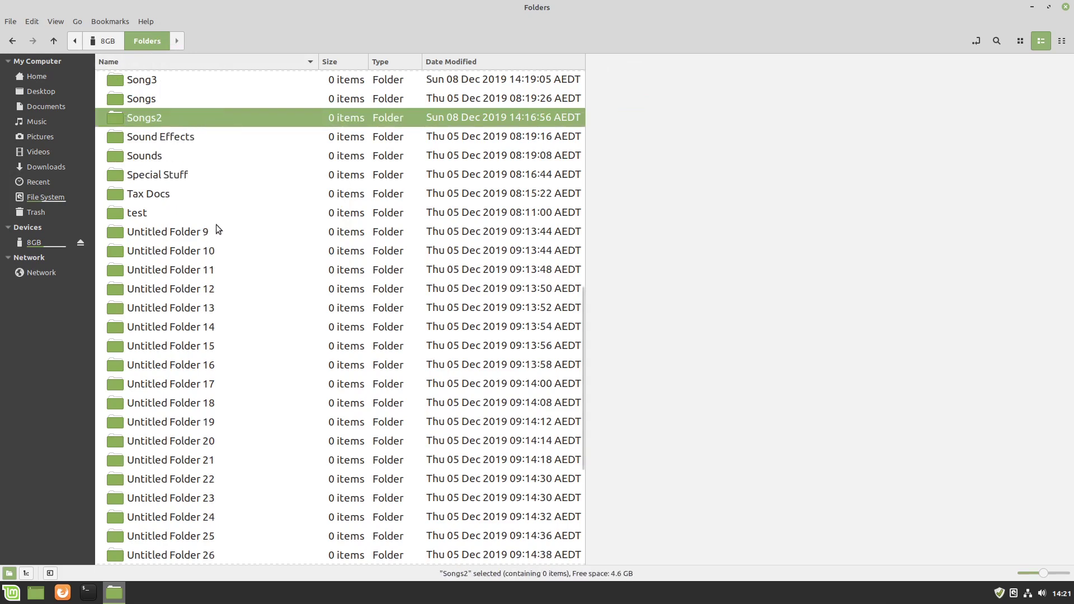
click(229, 215)
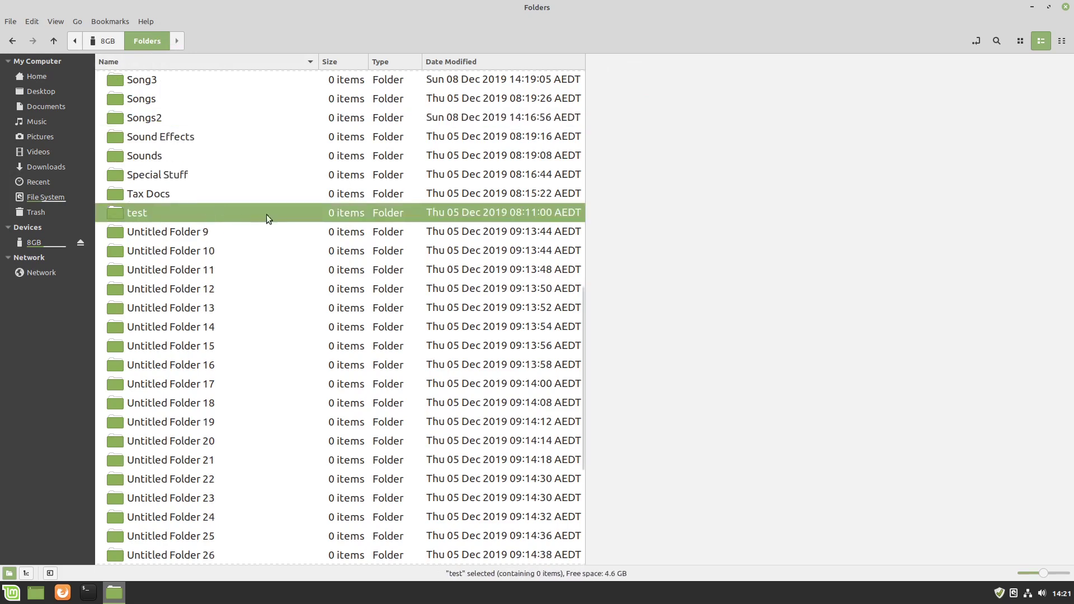
right_click(263, 174)
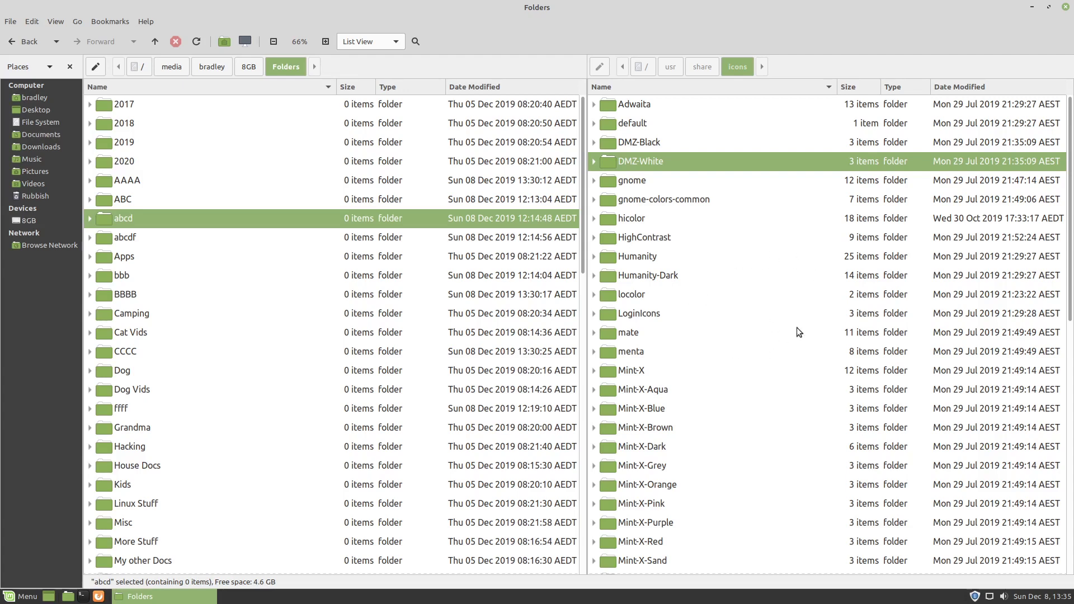
- Browse the extra pane through the root, usr and share levels of its path, and return to the icons folder
click(650, 67)
click(670, 67)
click(708, 68)
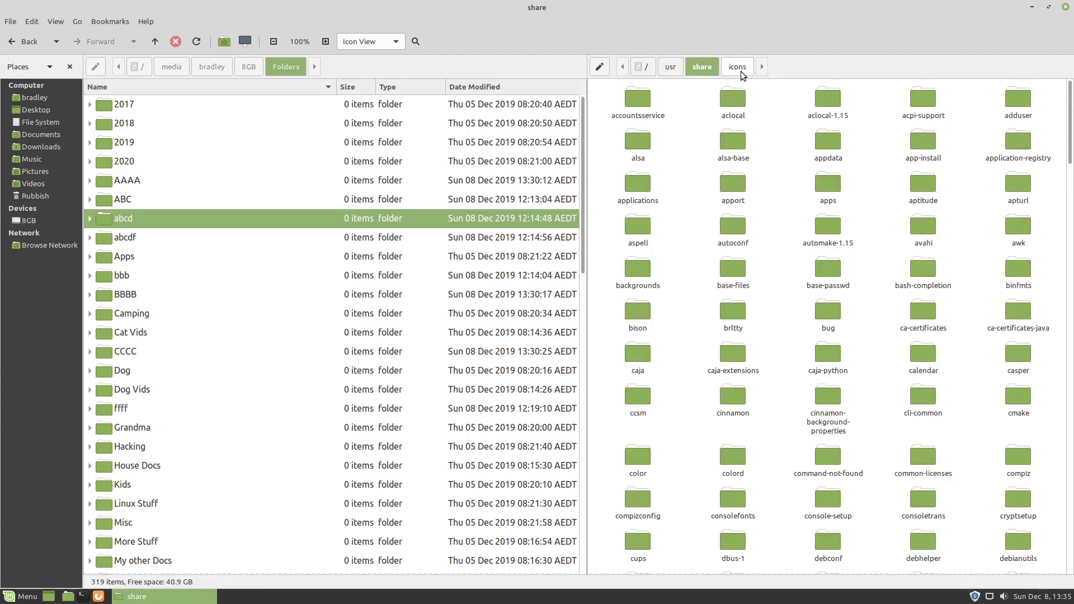
click(741, 71)
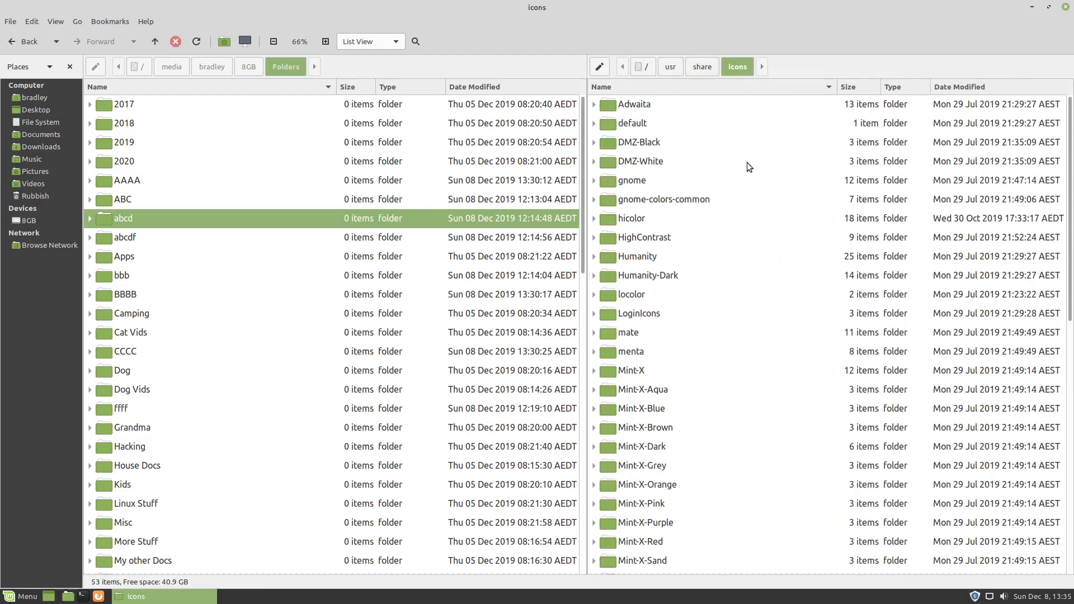
click(767, 222)
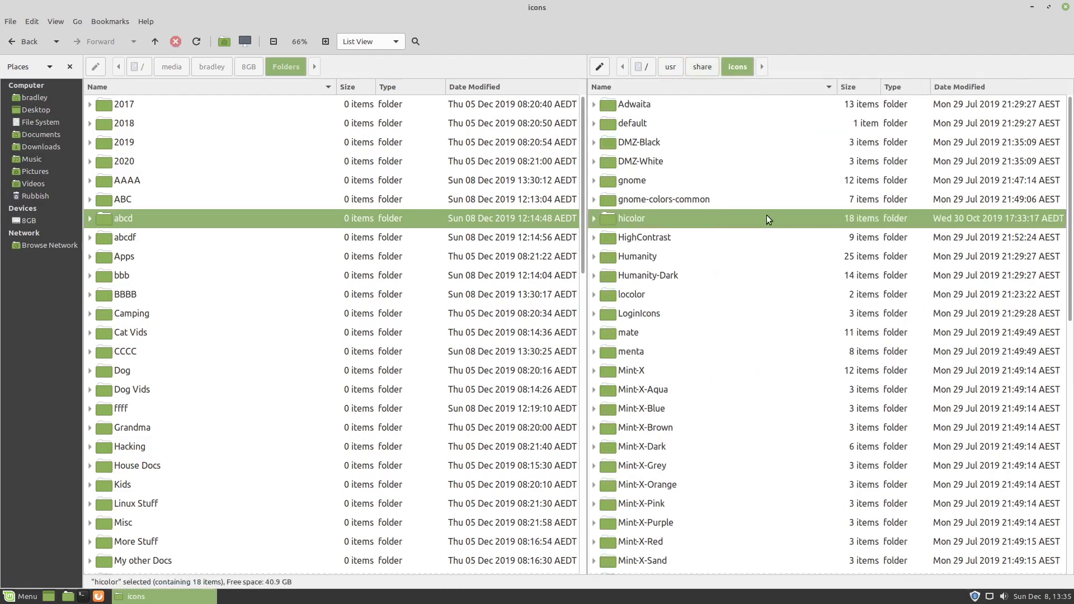
- Bookmark the icons folder and remove that bookmark from the places list
click(108, 20)
click(106, 38)
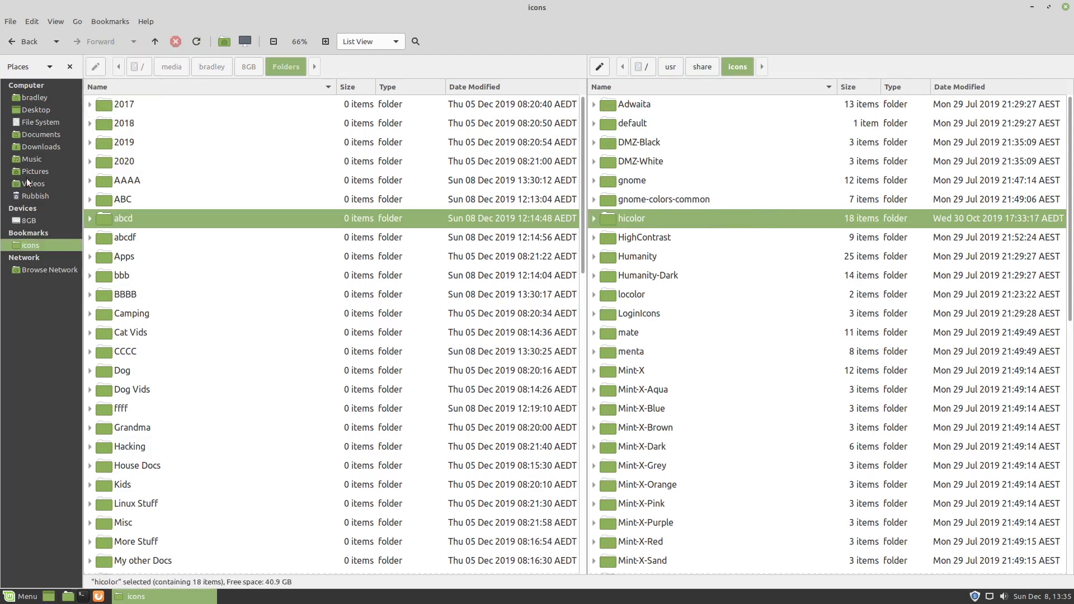
right_click(43, 246)
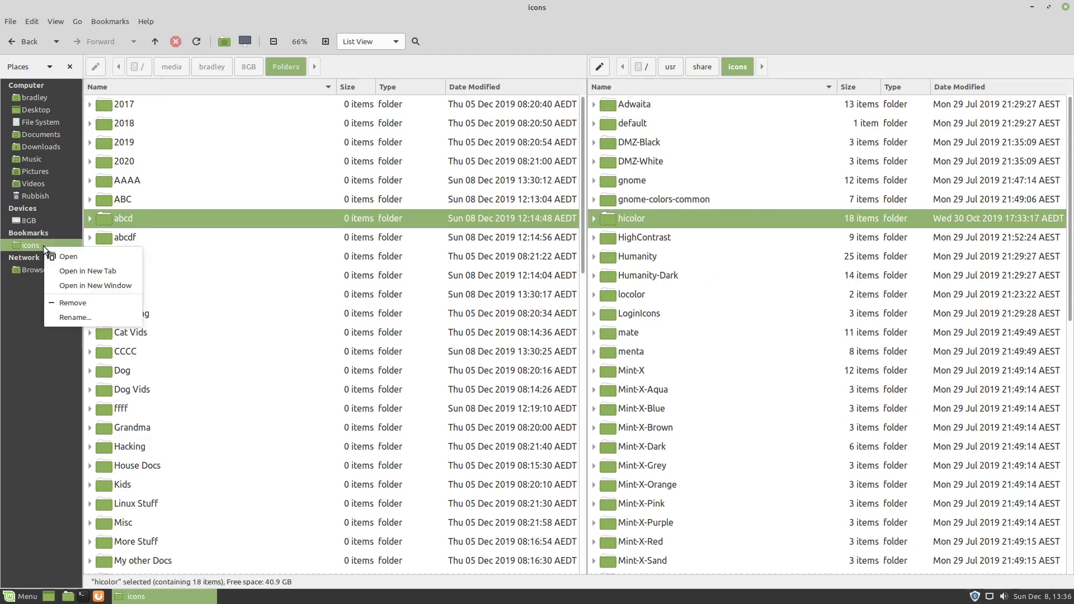
click(117, 301)
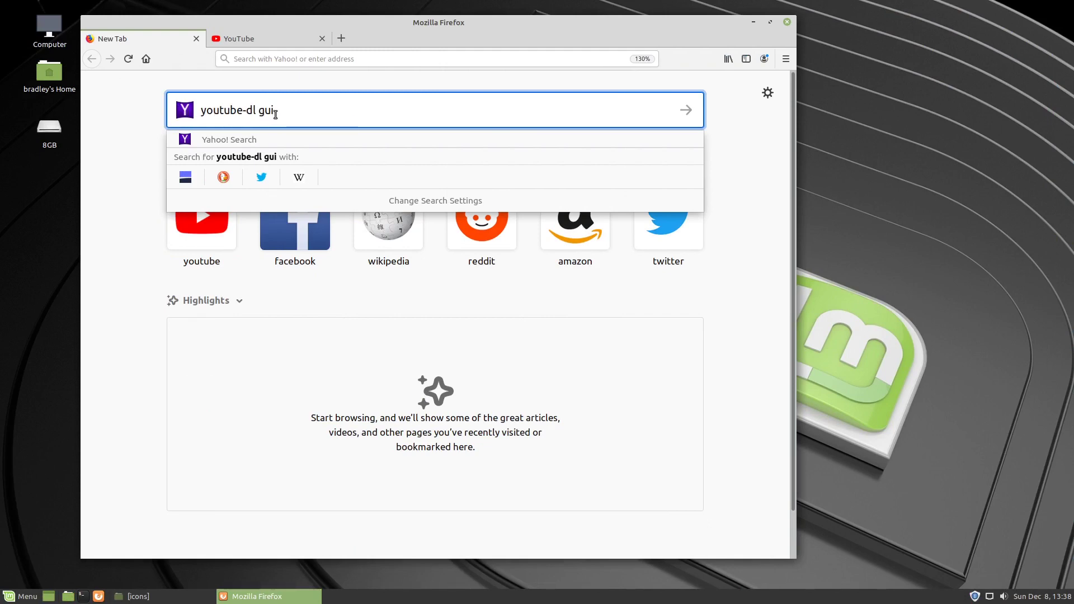
- Search the web in Firefox for "youtube-dl gui" and open the youtube-dl-gui GitHub Pages result in a new tab
key(Return)
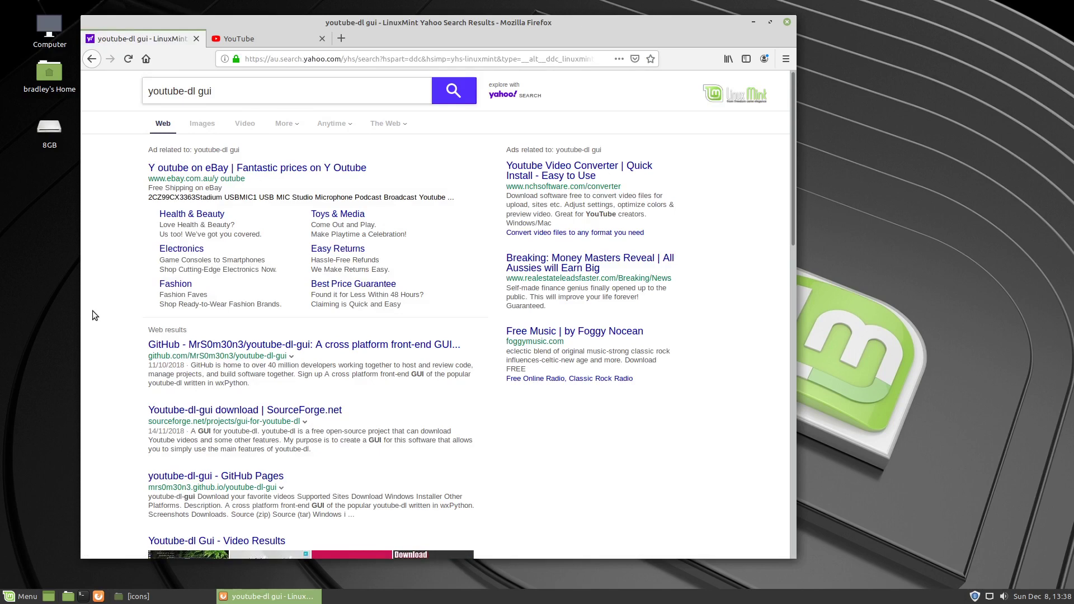
scroll(108, 308, down, 3)
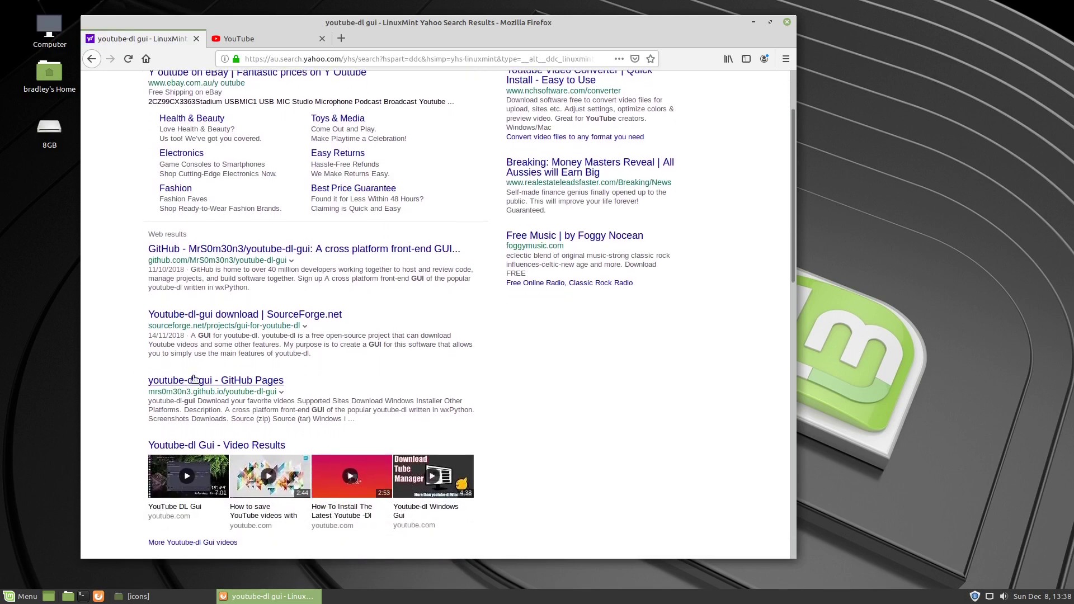
middle_click(230, 382)
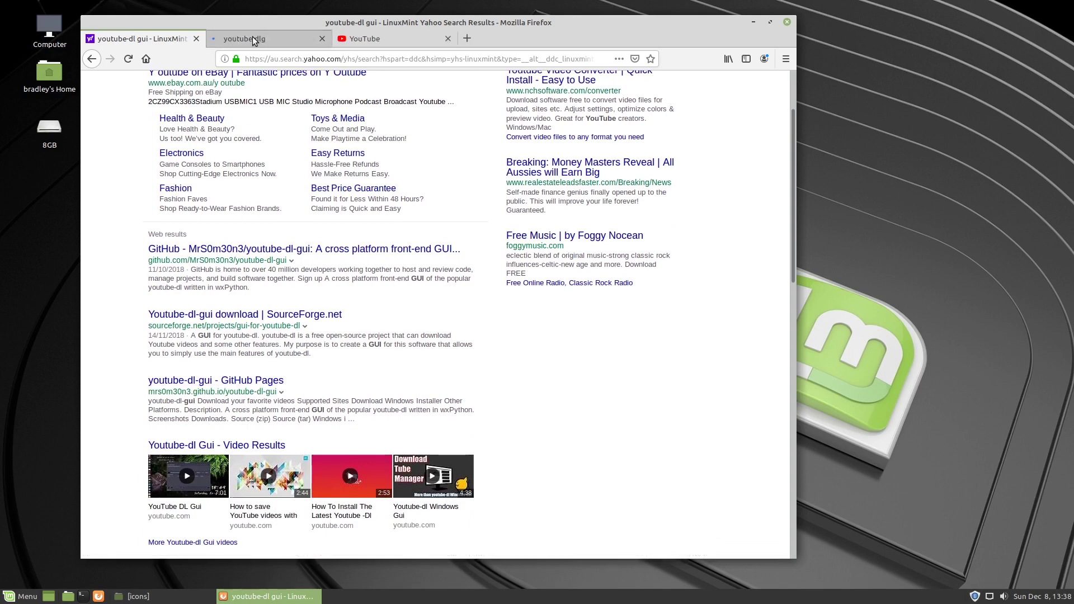
click(253, 39)
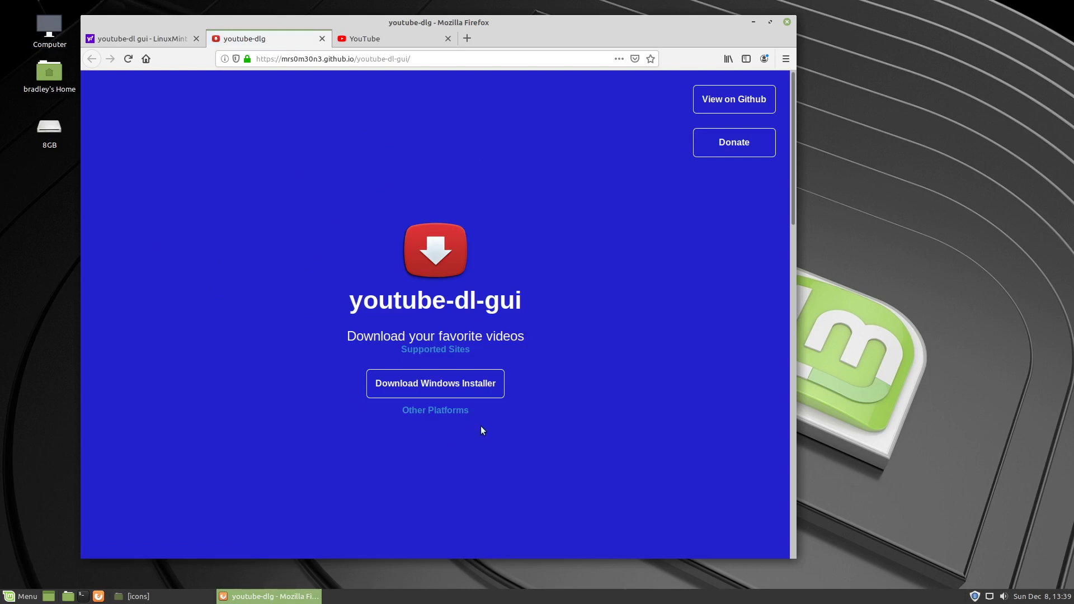
- From the Ubuntu downloads for other platforms, open youtube-dlg_0.4-1~webupd8~zesty4_all.deb with GDebi Package Installer
click(410, 412)
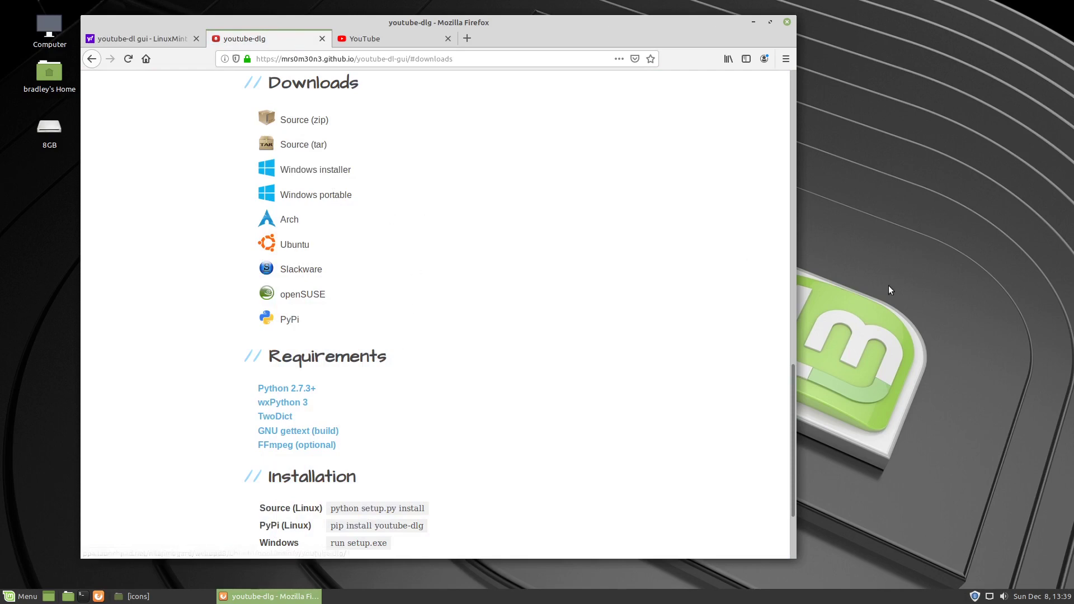
click(287, 246)
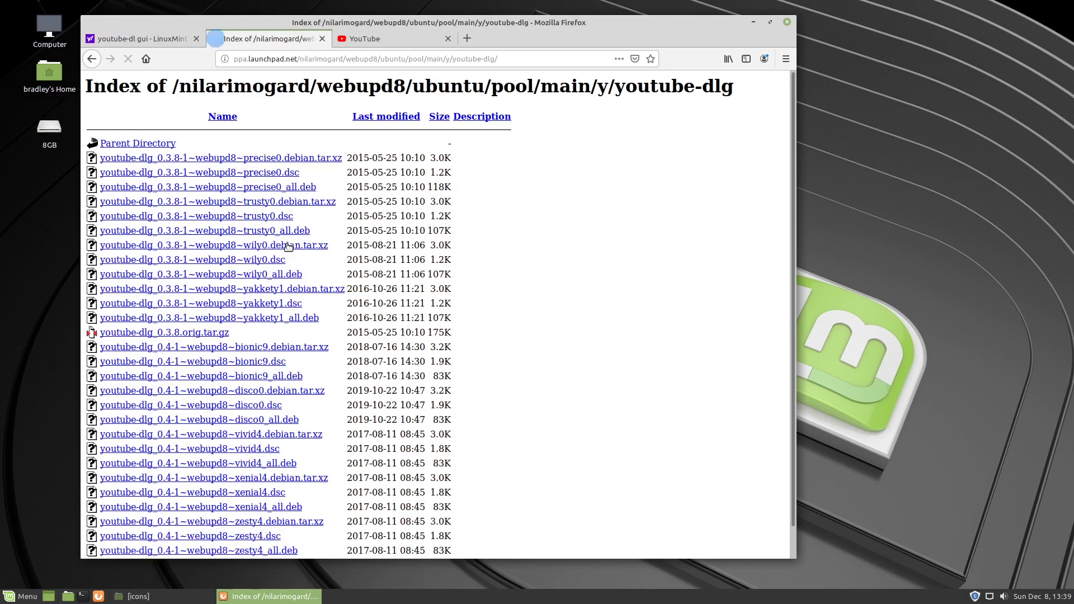
scroll(524, 303, down, 1)
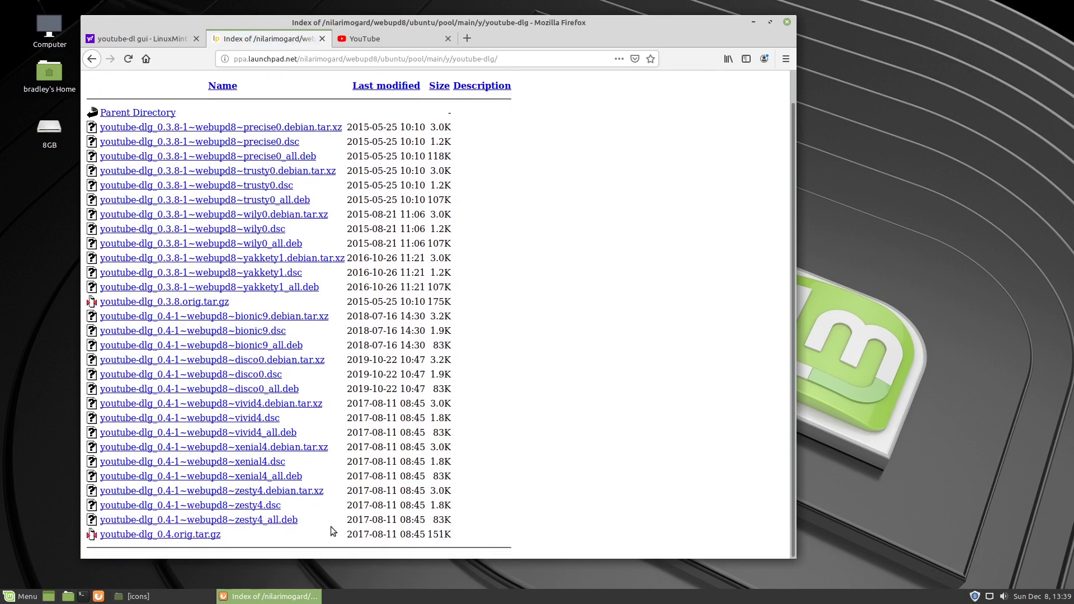
click(292, 520)
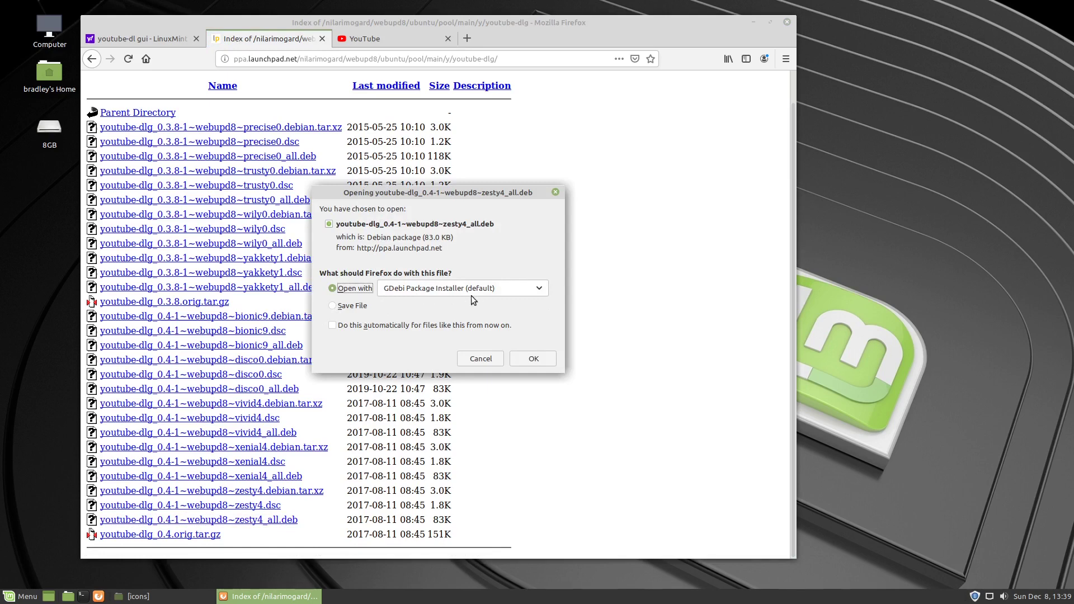
click(534, 359)
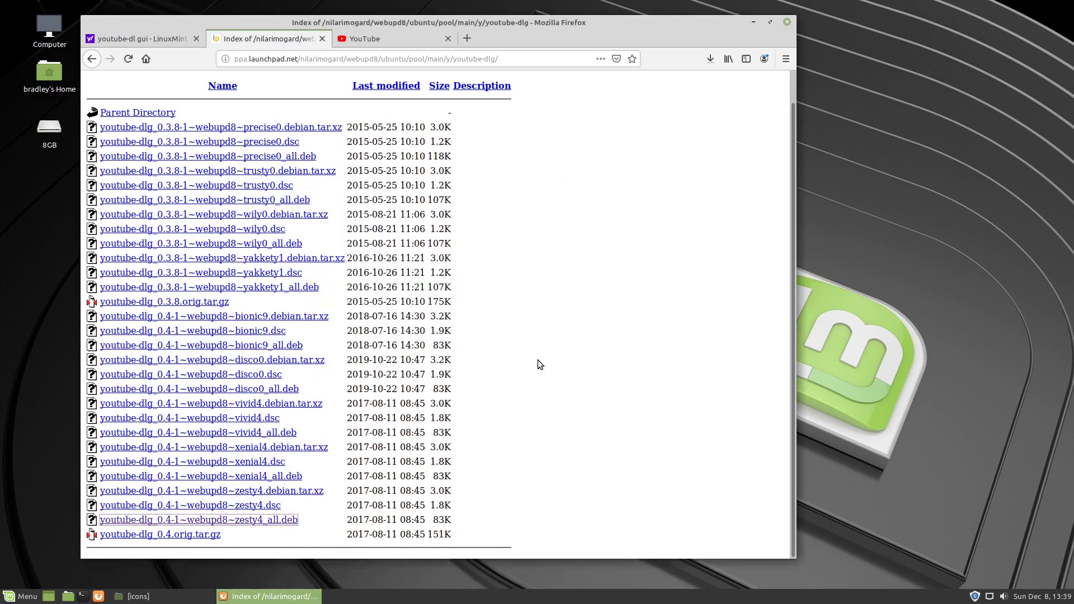
- Minimize the browser and install the youtube-dlg package with its additional software, authenticating with the account password
click(753, 21)
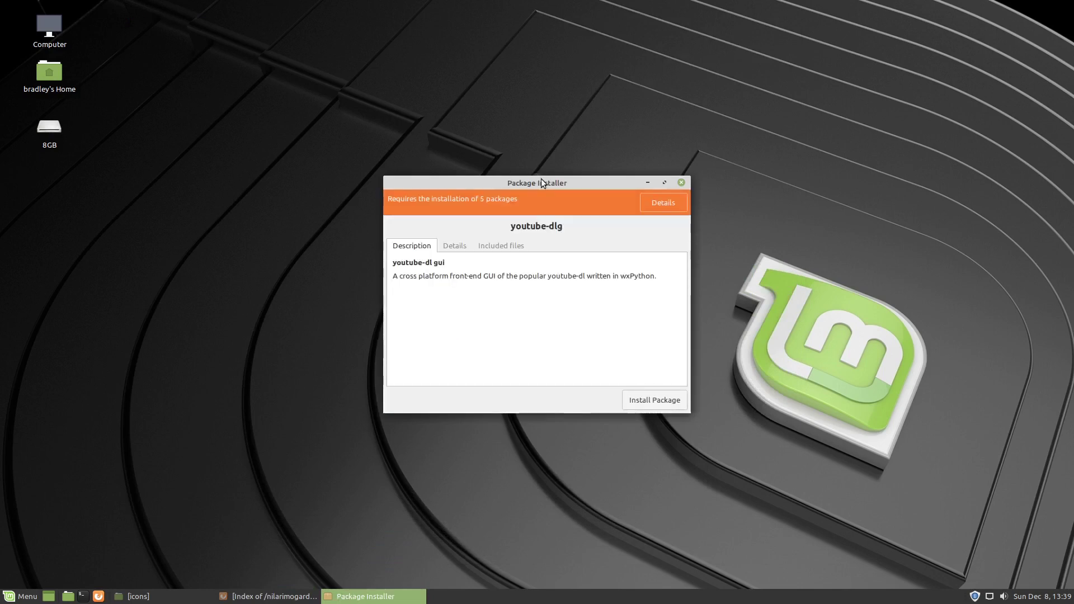
drag(547, 183, 835, 241)
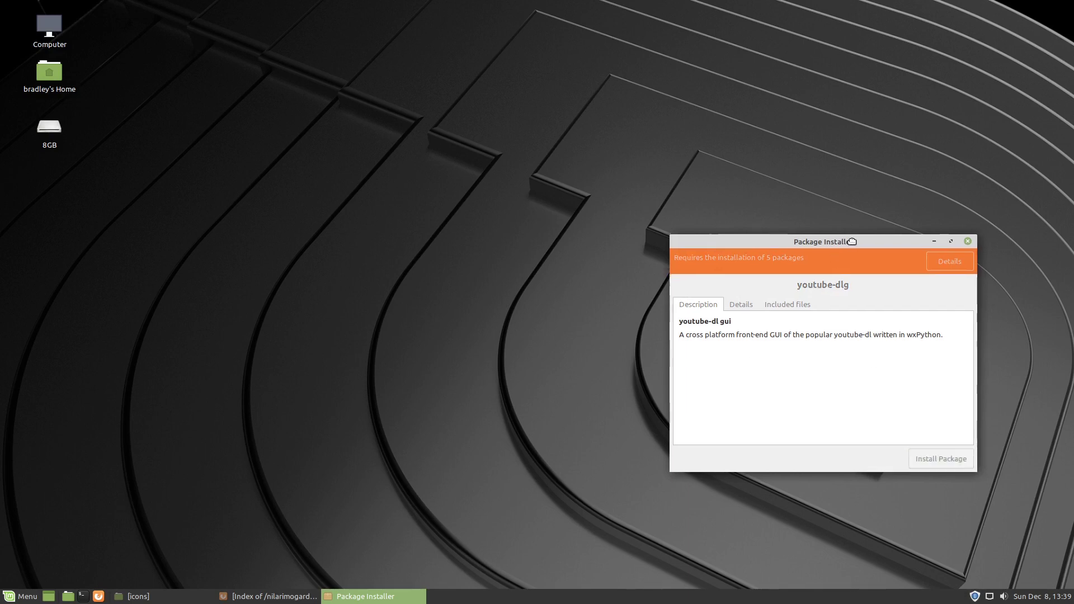
drag(854, 242, 578, 176)
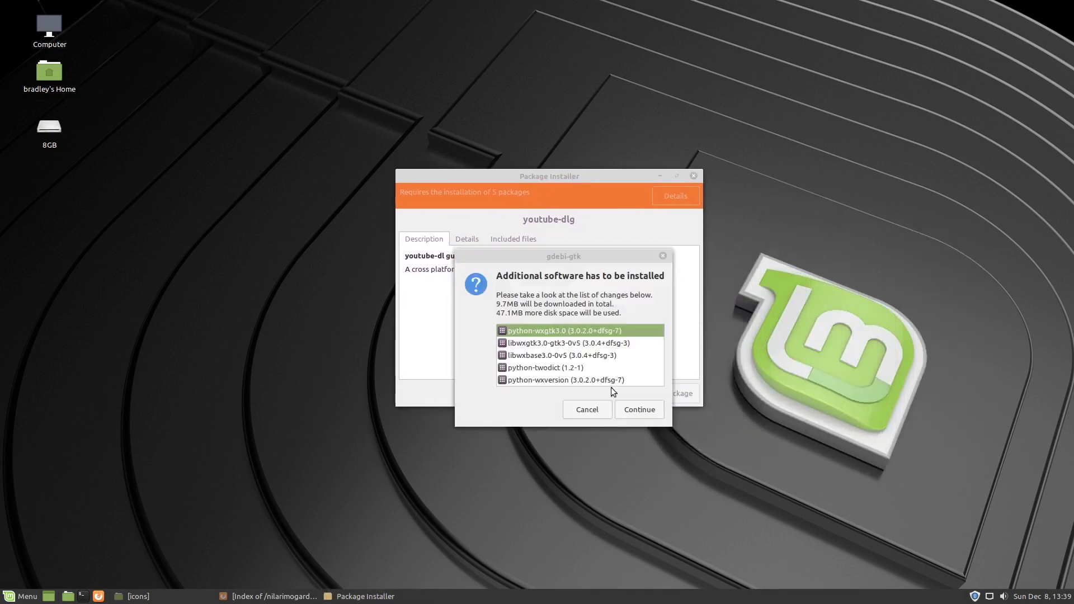
click(650, 409)
click(650, 409)
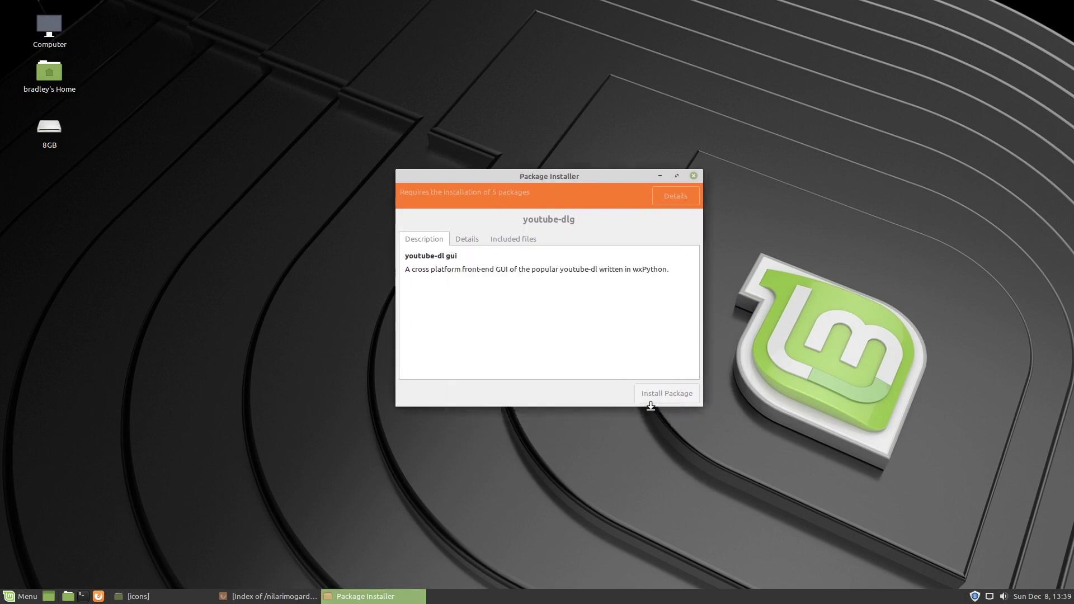
text(••••)
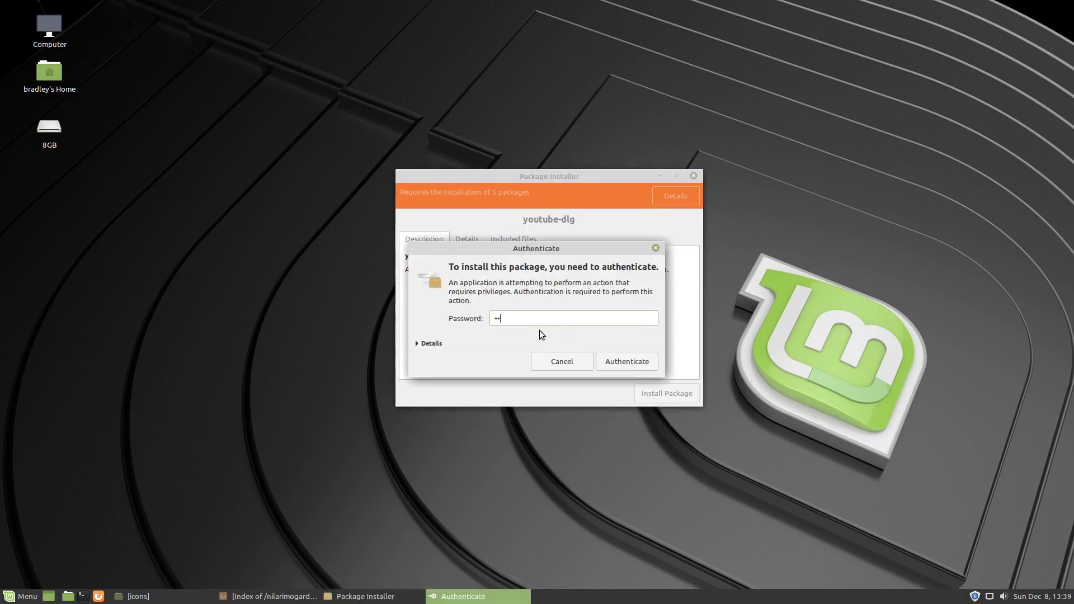
key(Return)
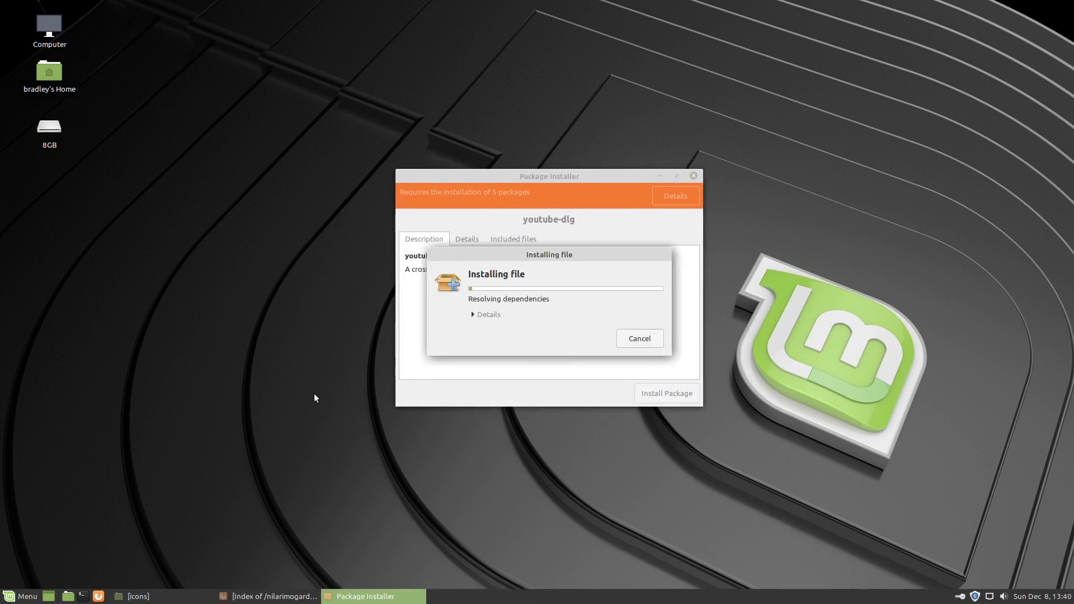
- Return to Firefox and open the video "Epoxy Resin DIY Ideas. CHEAP AND EASY DIY JEWELRY IDEAS" on YouTube
click(264, 598)
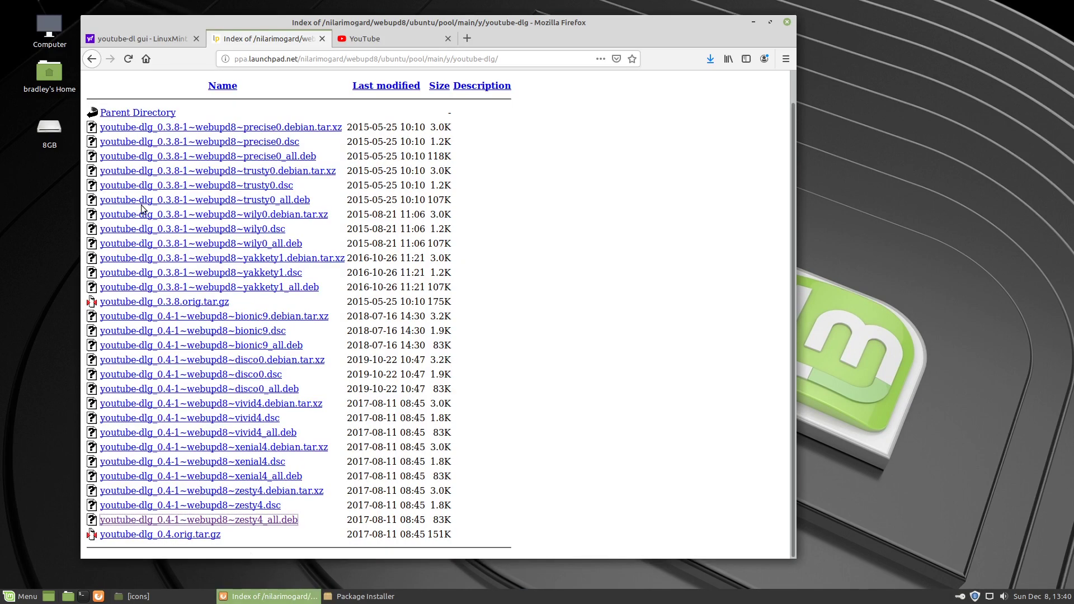
click(376, 40)
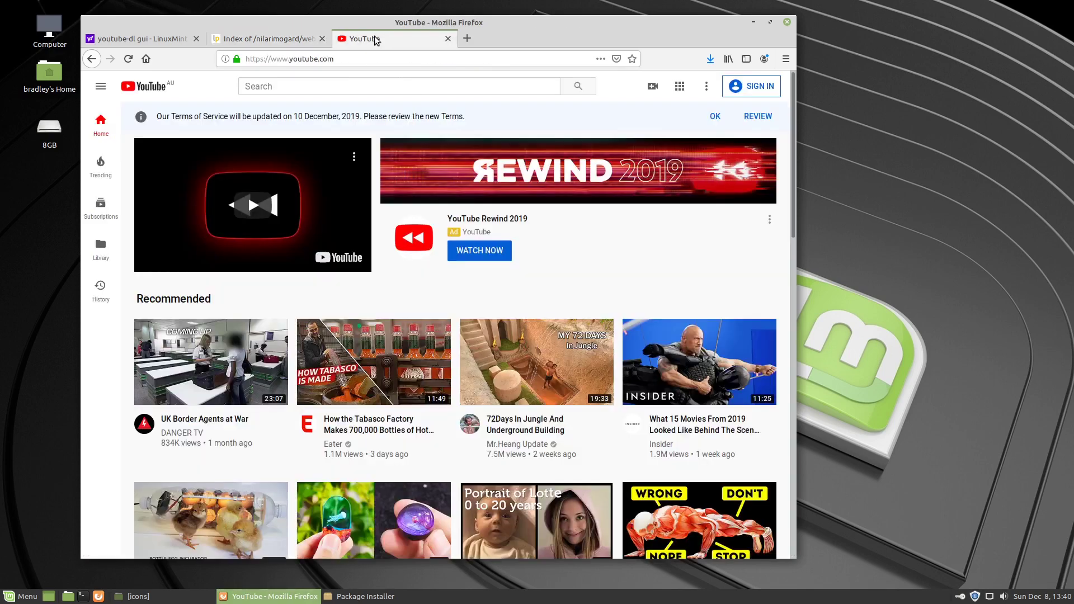
scroll(265, 325, down, 5)
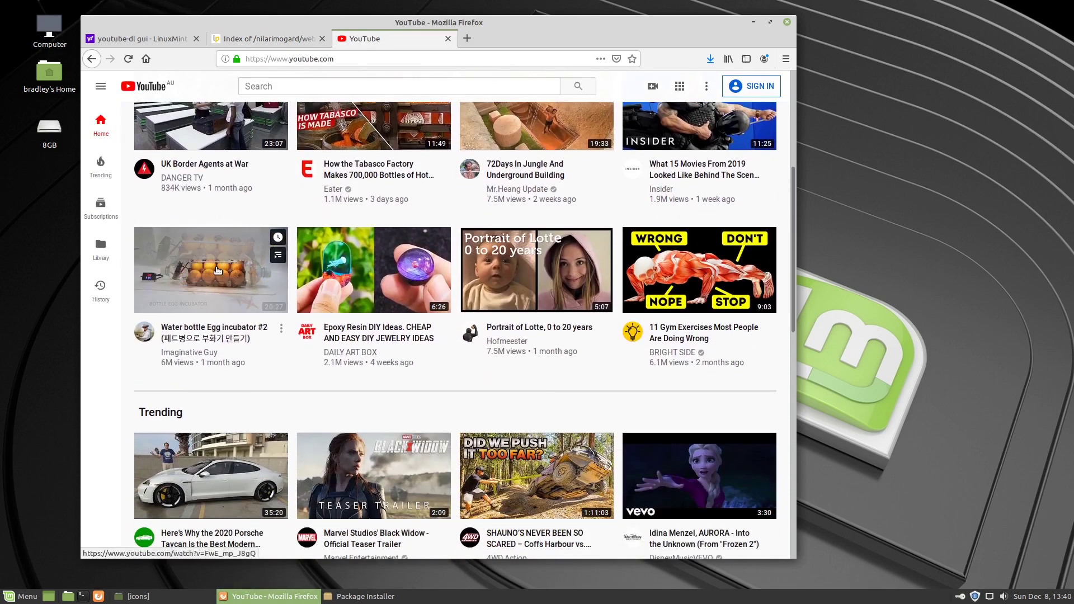
click(373, 276)
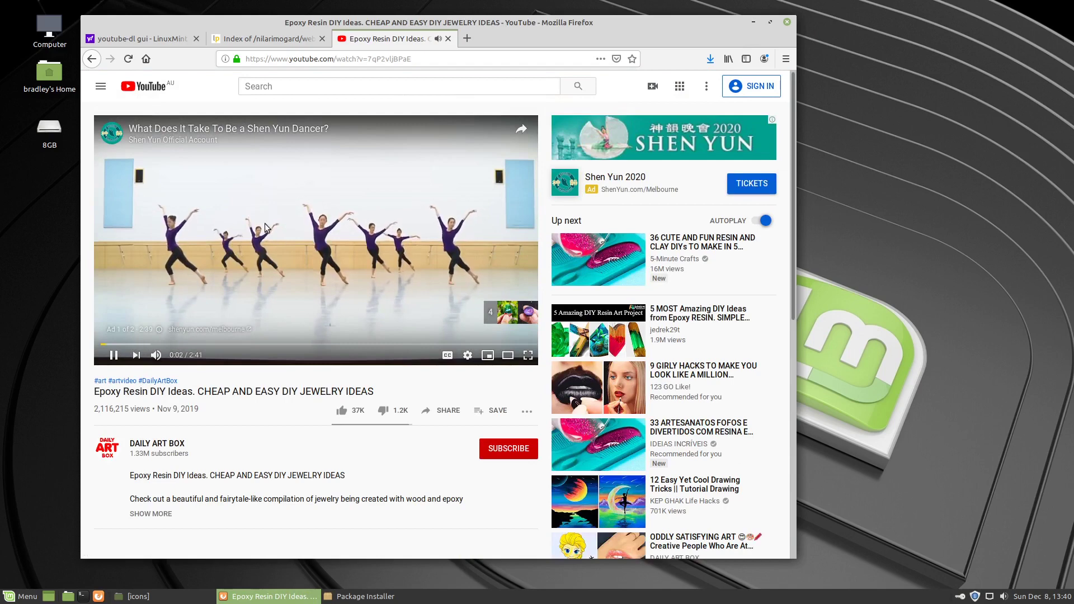
- Pause the YouTube video, minimize Firefox and close the youtube-dlg package installer
click(267, 225)
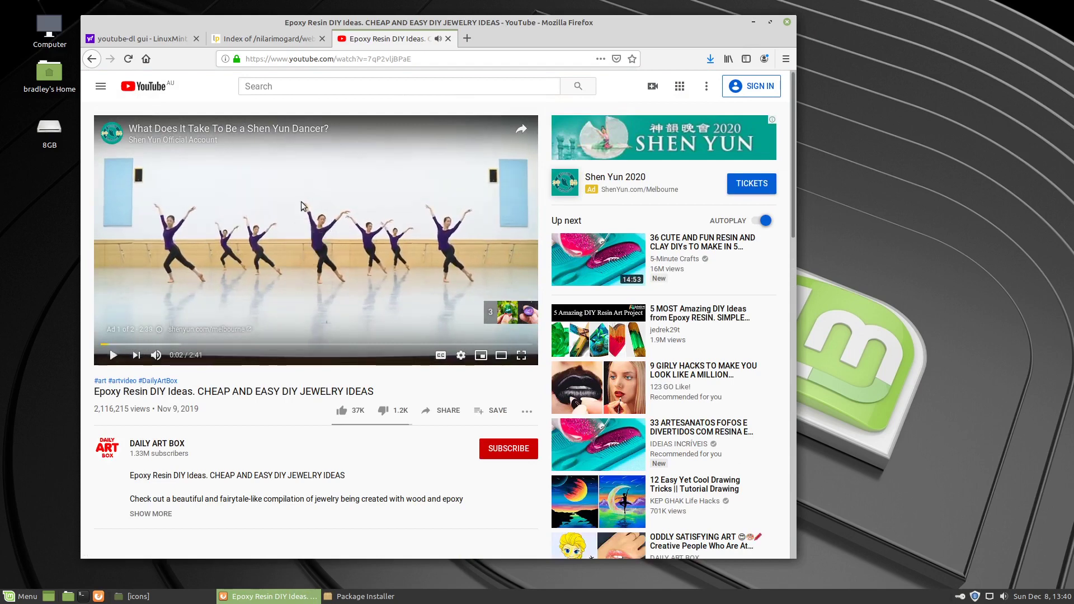
click(753, 23)
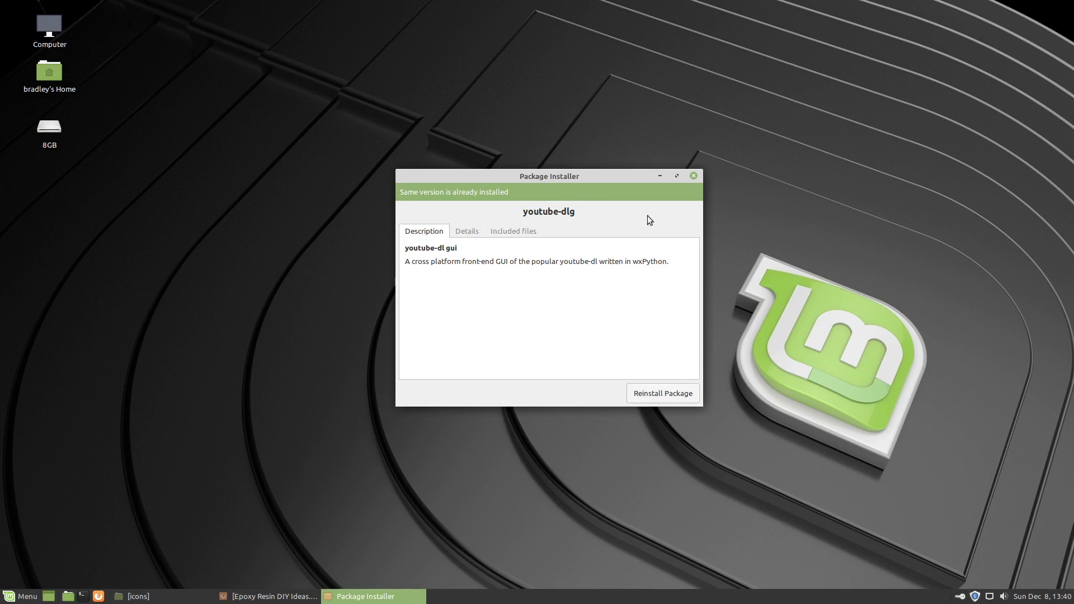
click(694, 176)
- Search the installed applications for "youtube", check the Internet category, and launch YouTube DL GUI
click(16, 598)
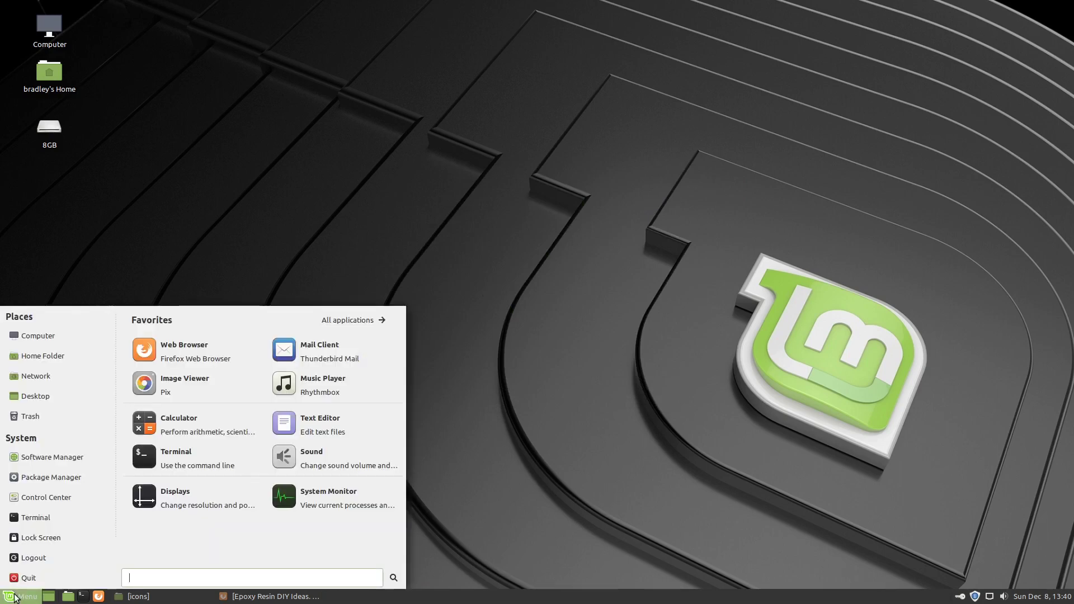
text(youtube)
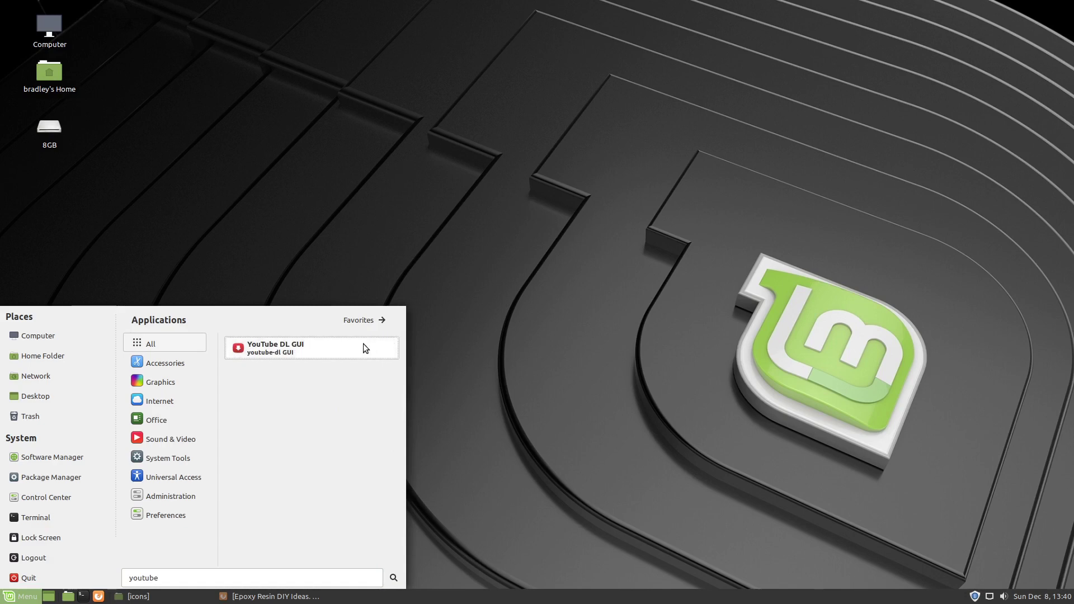
mouse_move(139, 403)
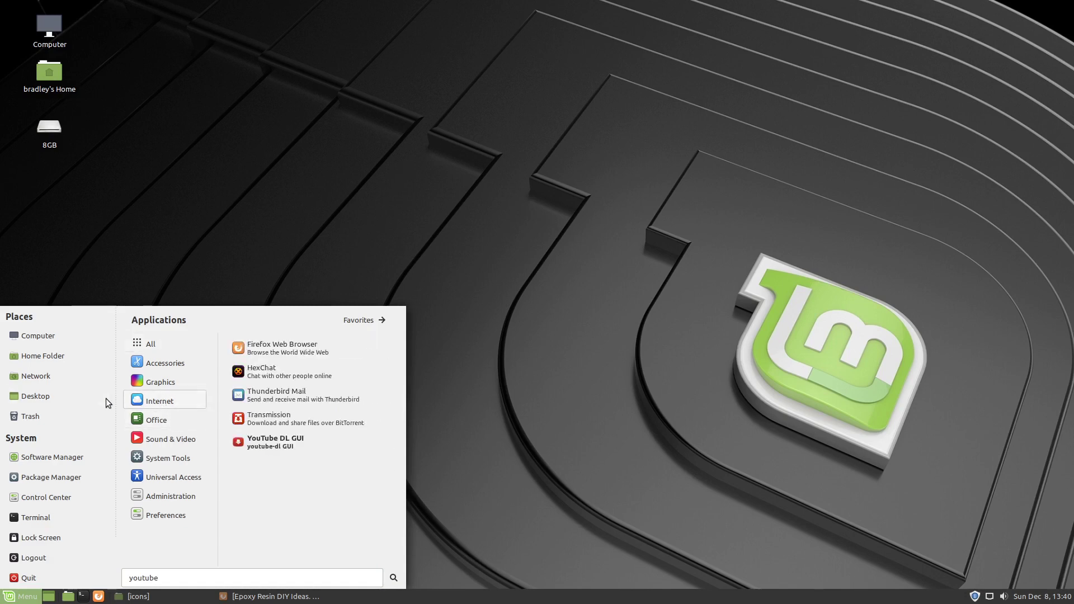
click(328, 440)
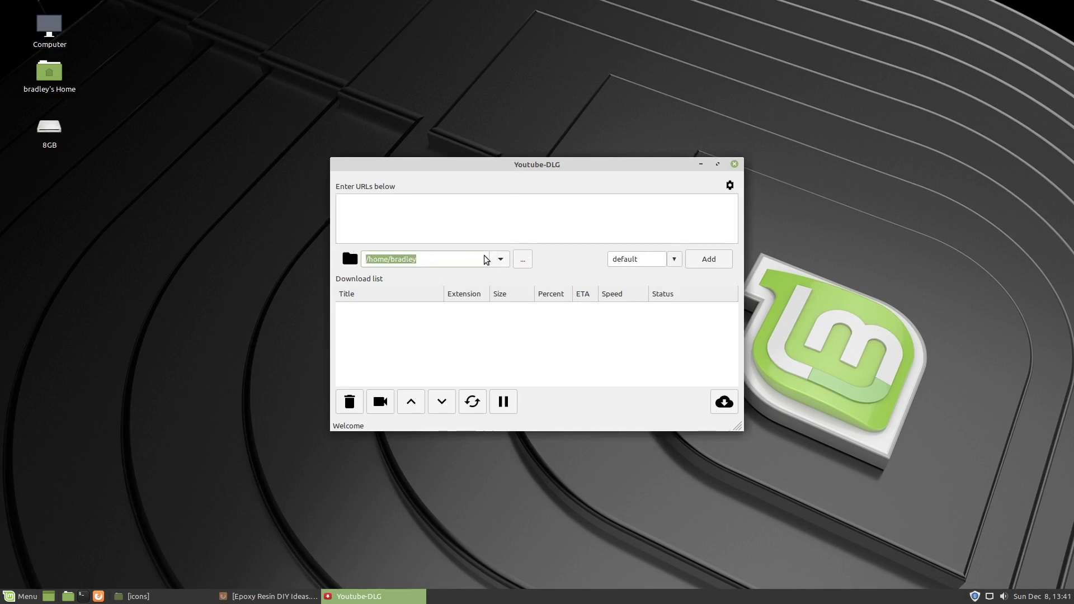
- Set the download folder to the home directory's Videos folder, then reposition and enlarge the Youtube-DLG window
click(500, 259)
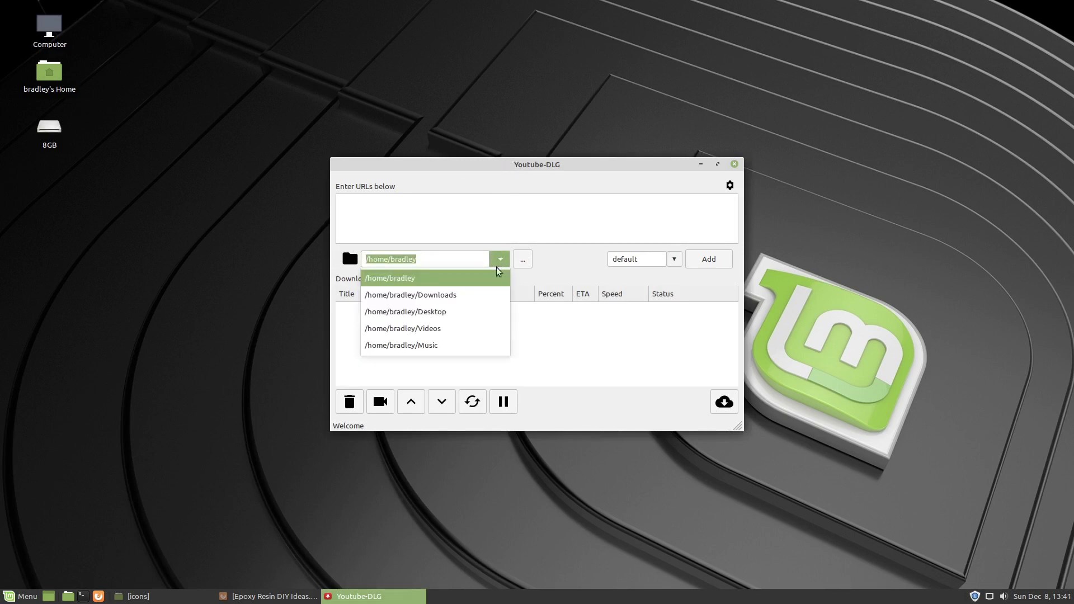
click(457, 329)
drag(546, 165, 855, 29)
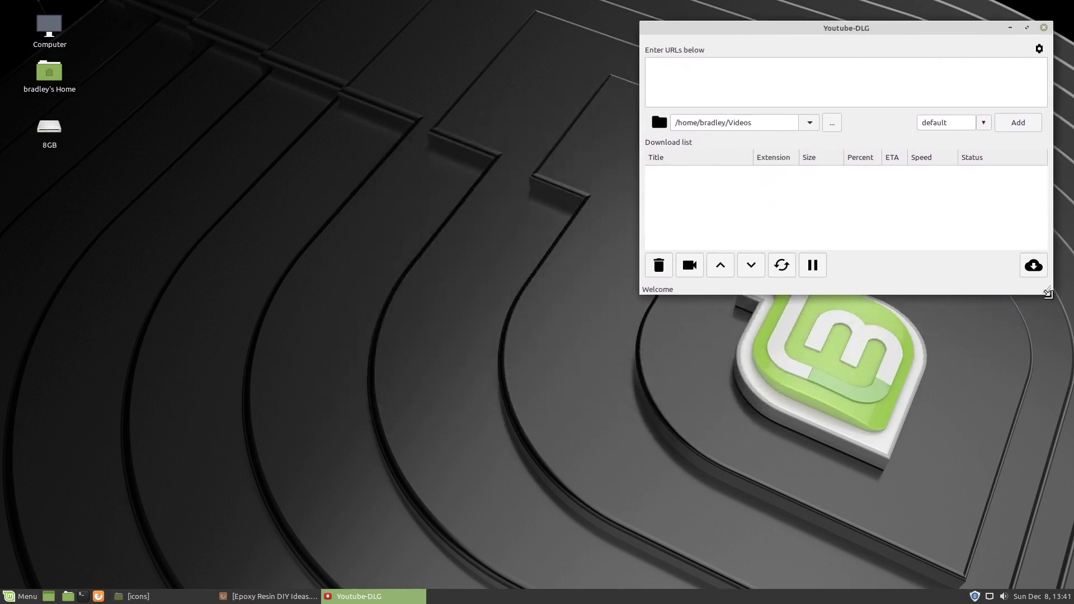
drag(1049, 292, 1041, 497)
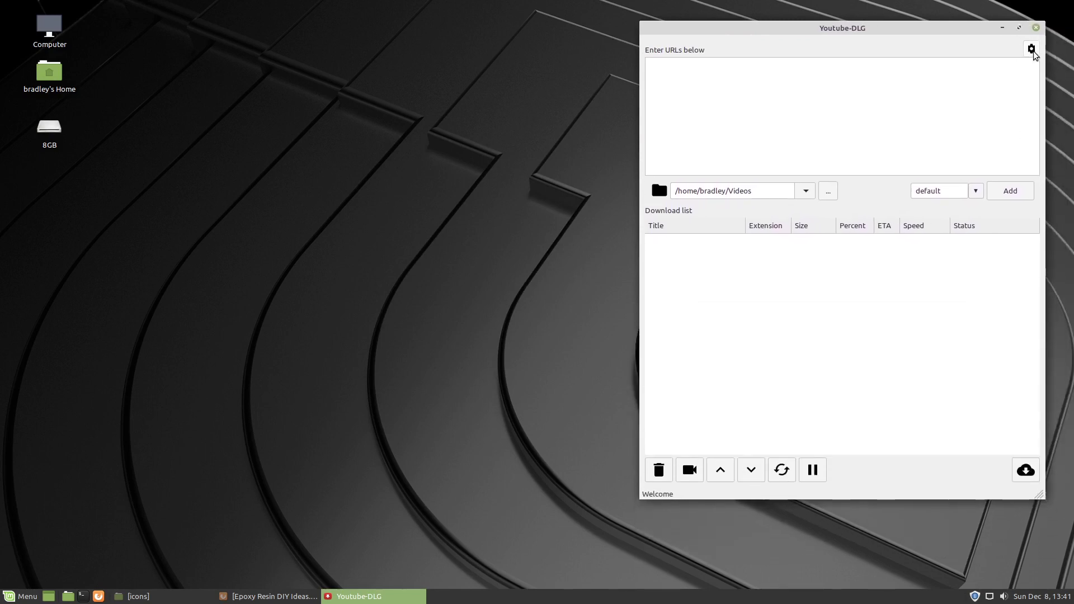
- Review the General options of Youtube-DLG, including filename format and shutdown on download completion, then close the options
click(1032, 49)
click(1054, 73)
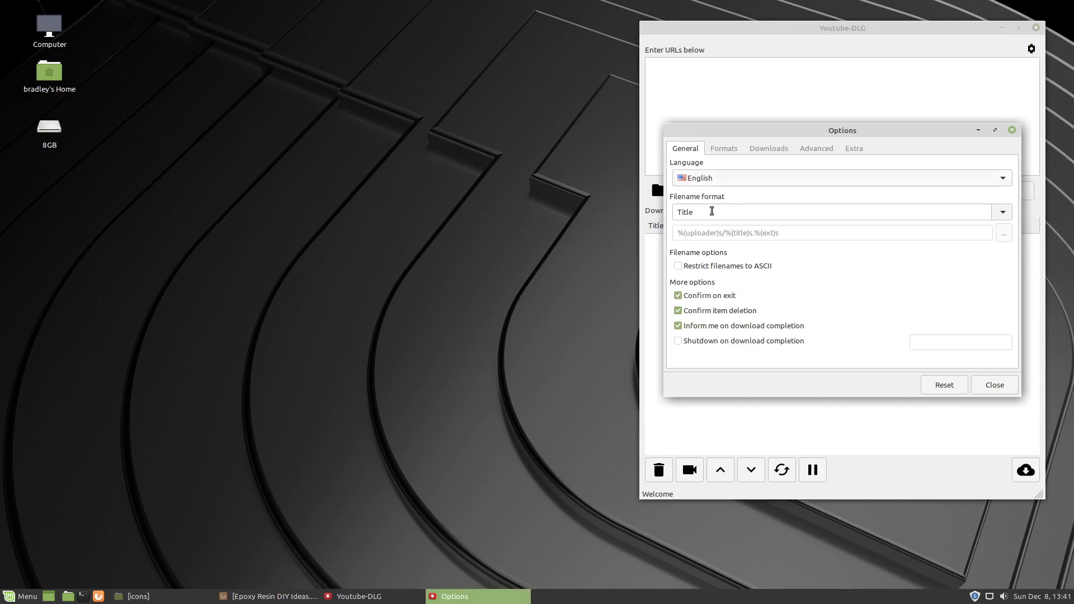
click(699, 212)
mouse_move(714, 214)
mouse_down()
mouse_move(679, 216)
mouse_move(701, 212)
mouse_up()
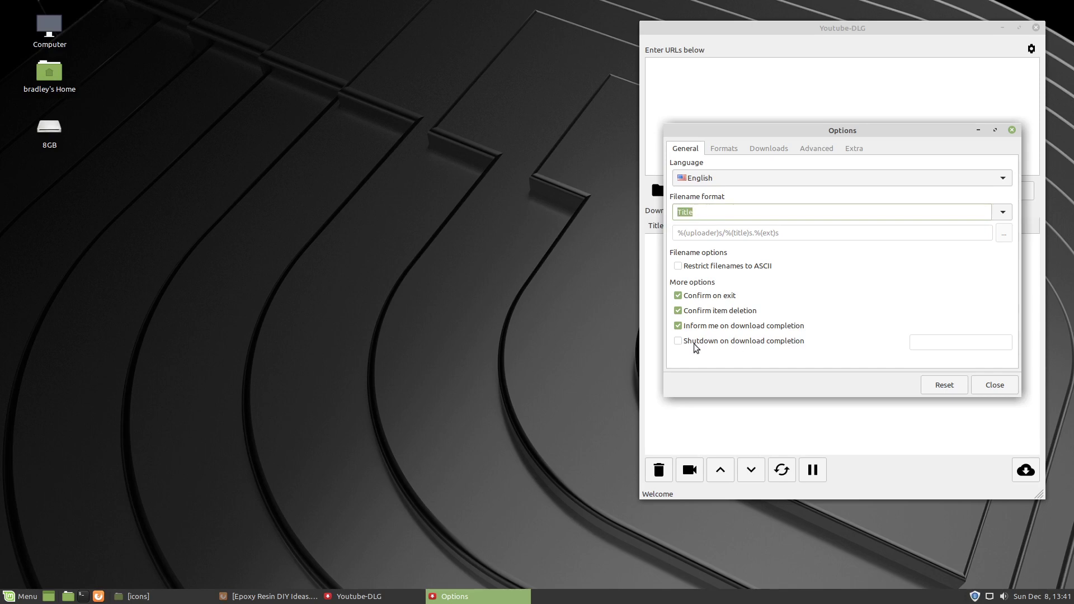
click(772, 345)
click(698, 344)
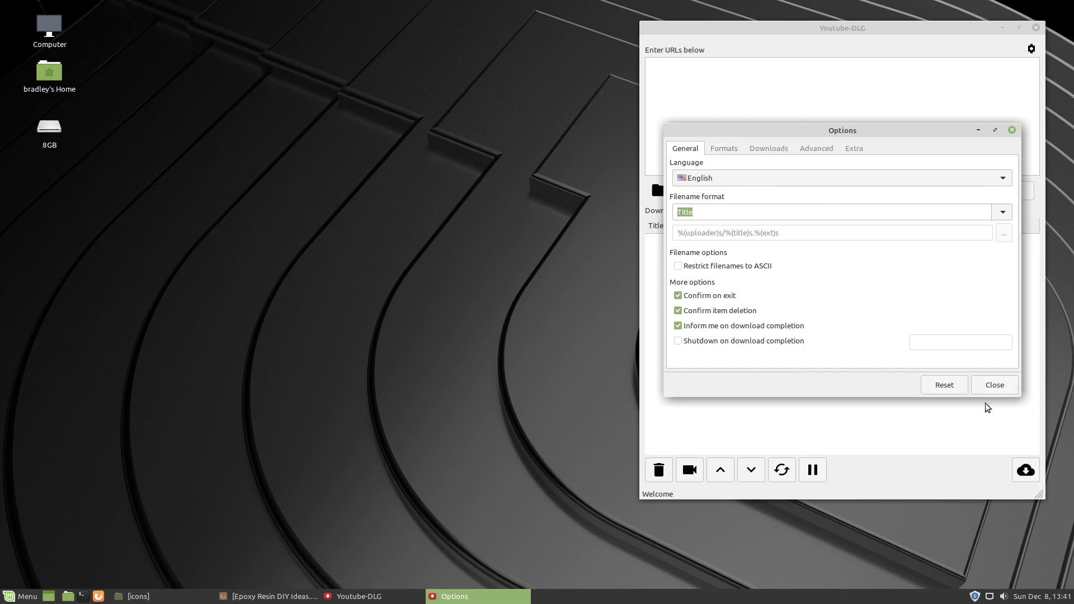
click(993, 385)
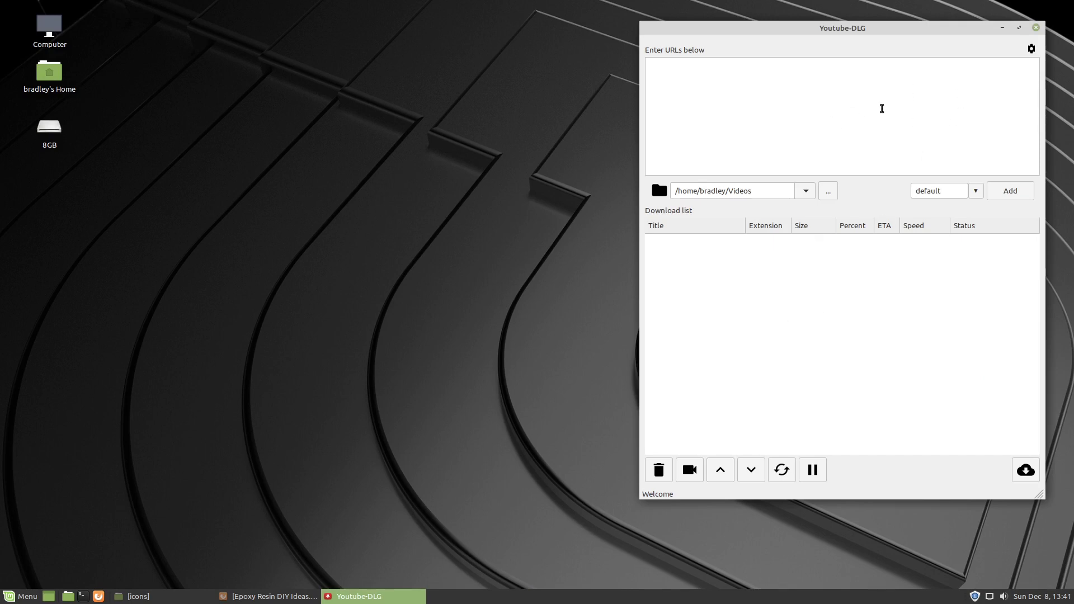
- Reposition the Youtube-DLG and Firefox windows, copy the Epoxy Resin video's URL, and minimize Firefox
drag(850, 32, 872, 18)
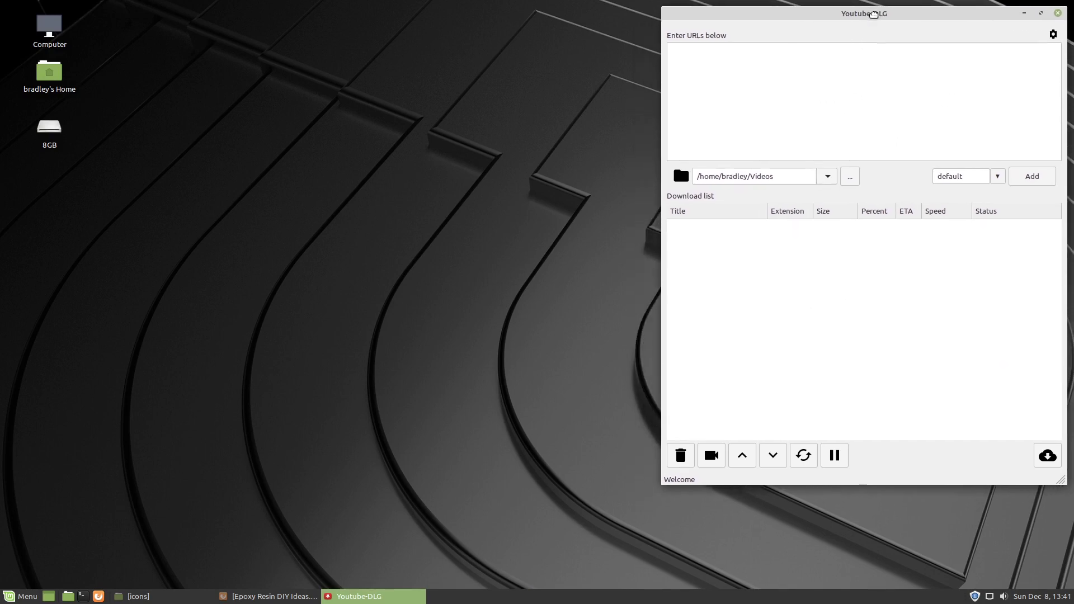
click(262, 597)
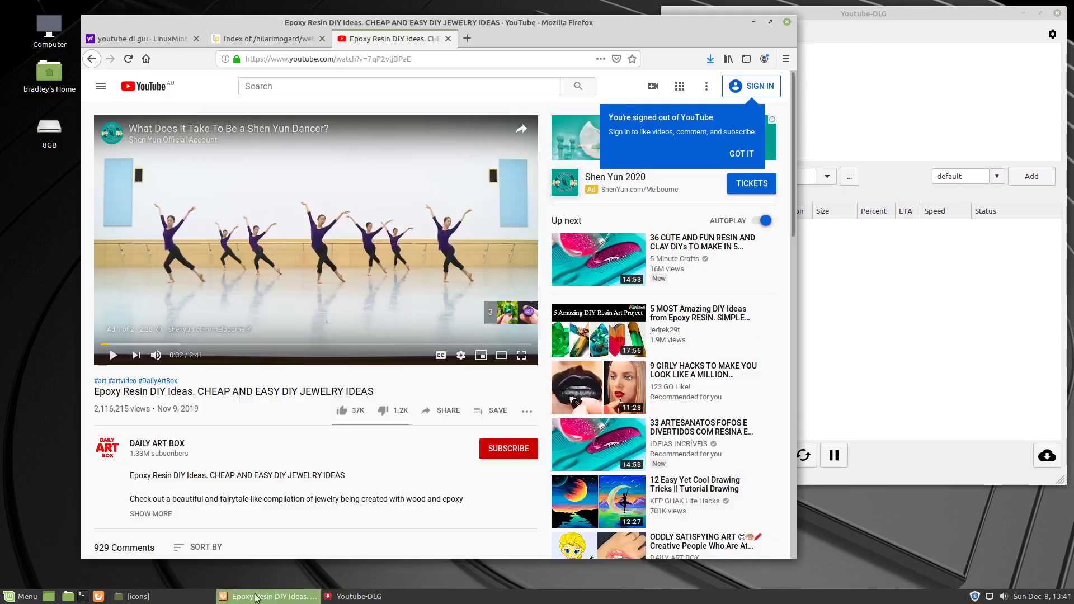
drag(510, 28, 429, 27)
click(341, 54)
key(ctrl+c)
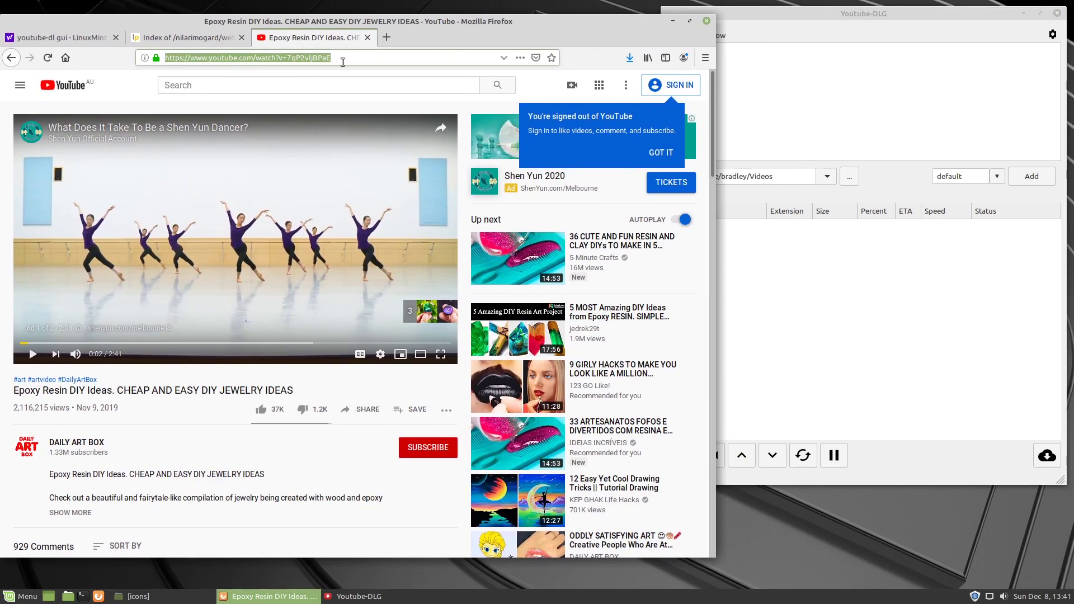
click(673, 20)
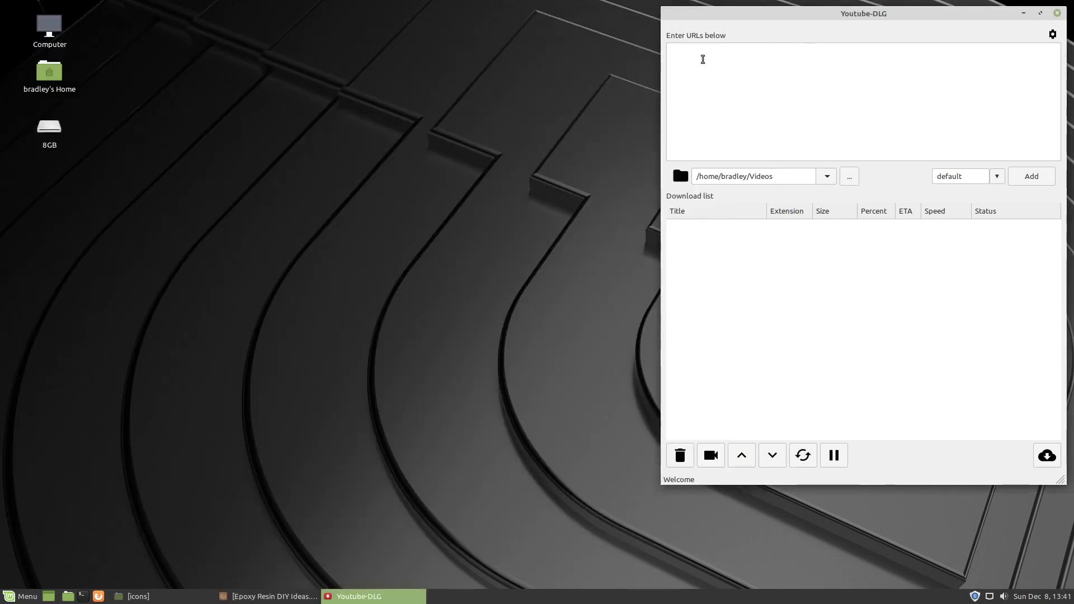
- Add the copied video URL to the Youtube-DLG download list, download it, and dismiss the completion notice
click(703, 60)
key(ctrl+v)
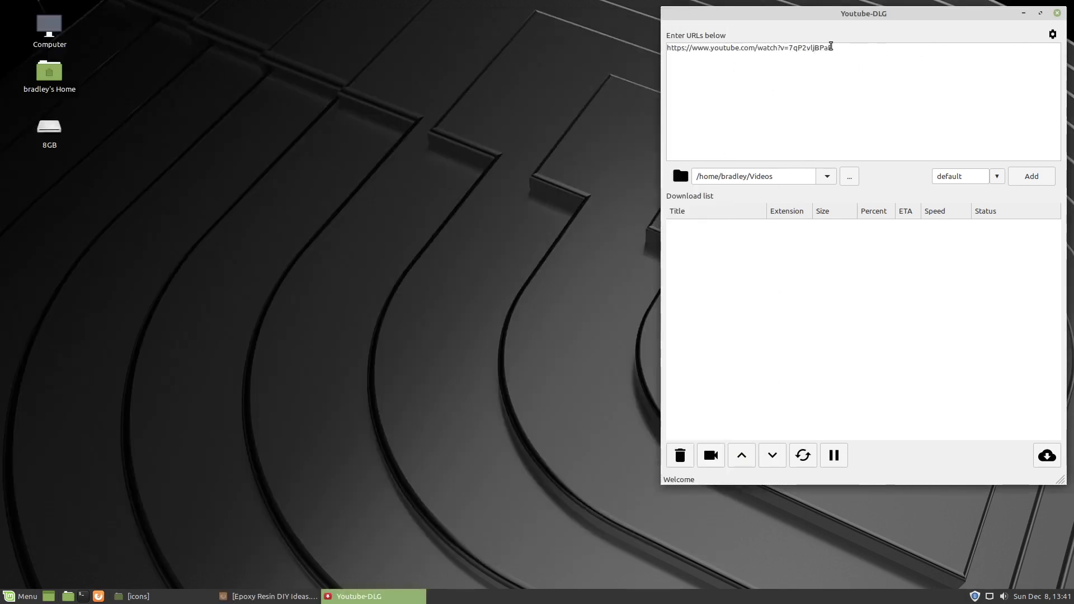
click(1042, 181)
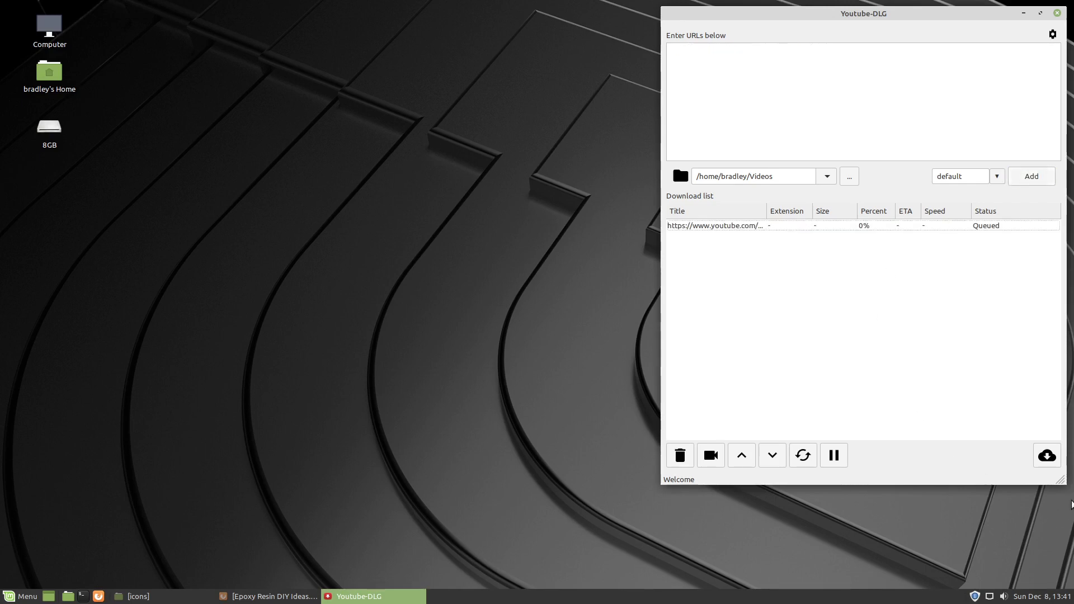
click(1047, 456)
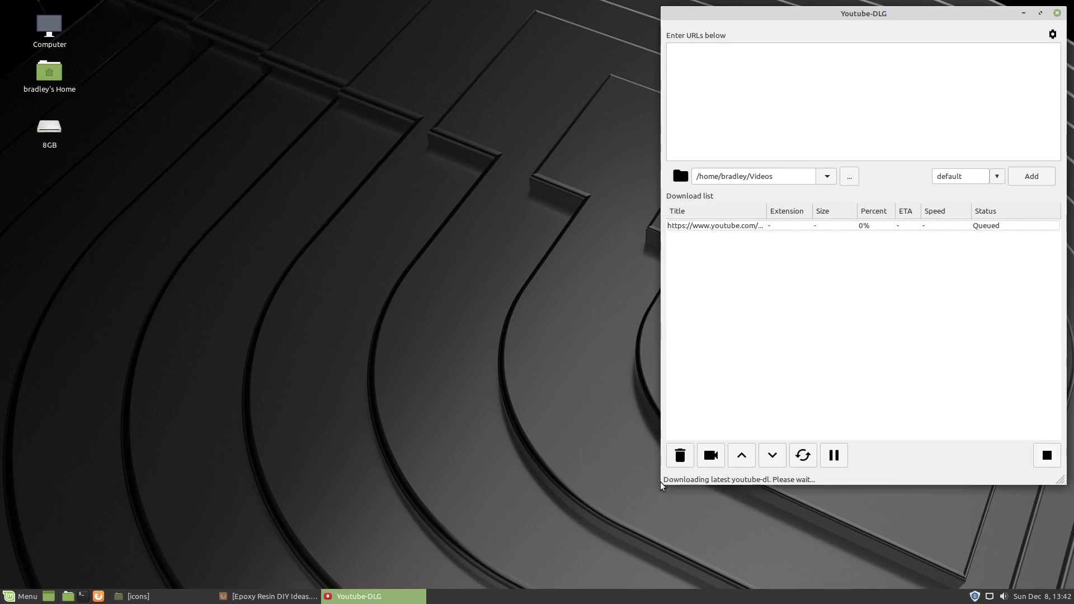
drag(665, 481, 598, 493)
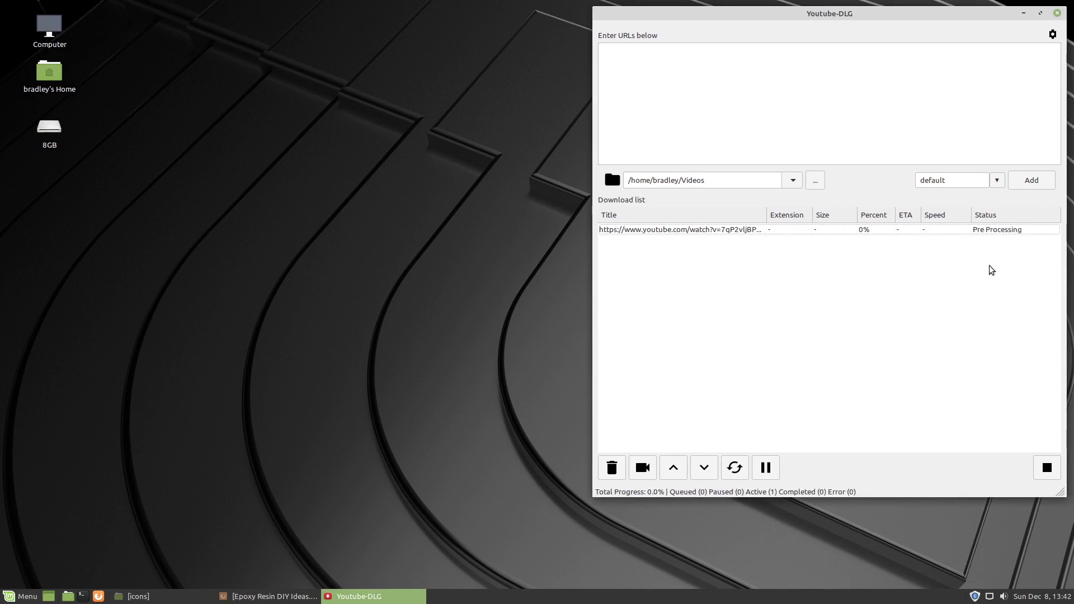
click(1042, 230)
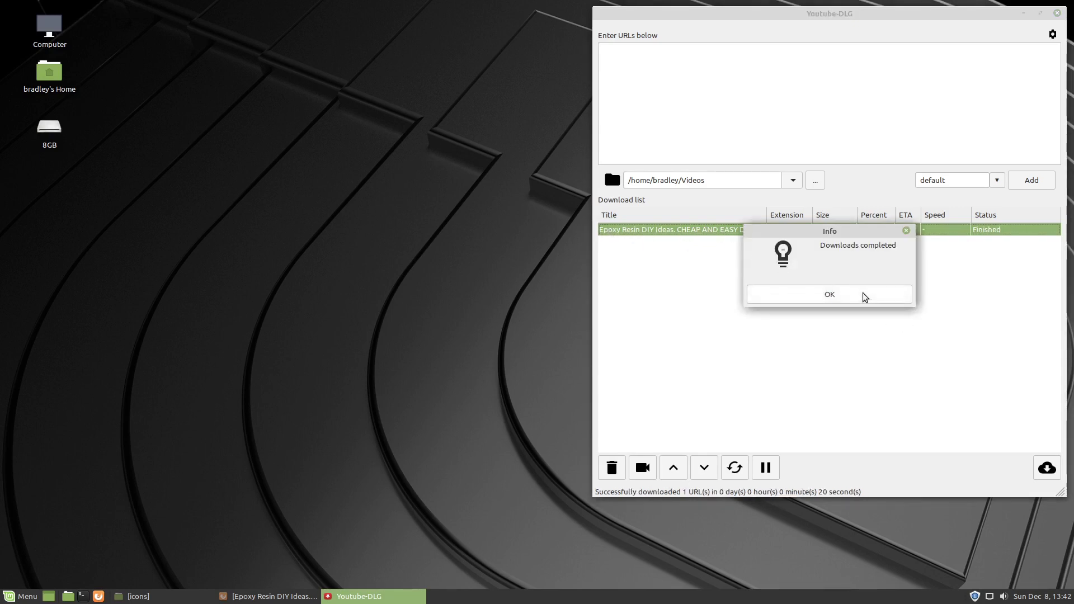
click(867, 296)
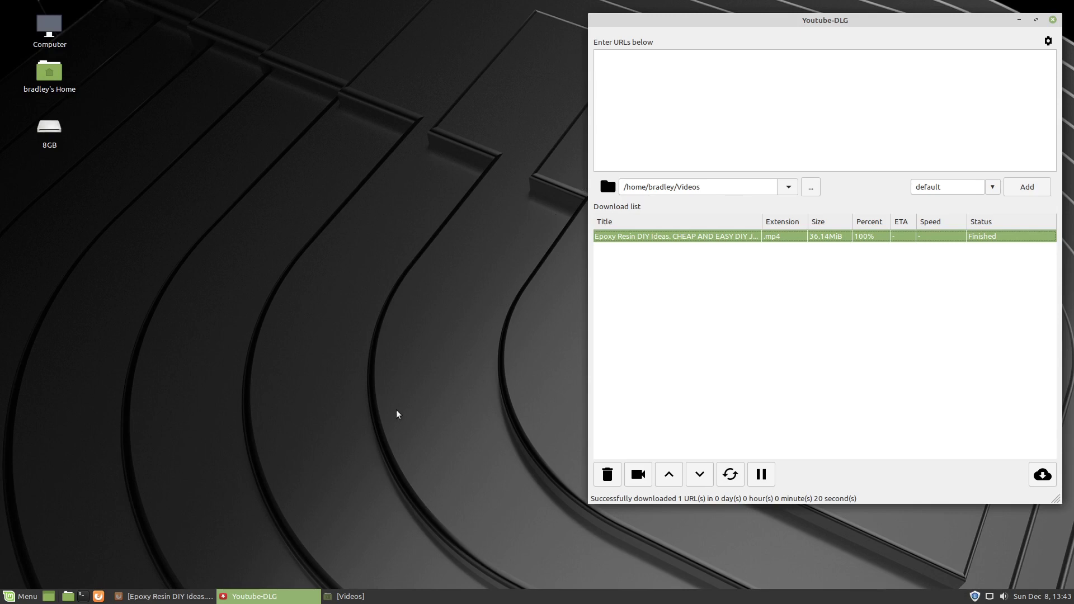
- Check the downloaded Epoxy Resin file in the Videos folder and remove its finished entry from the Youtube-DLG download list
click(390, 599)
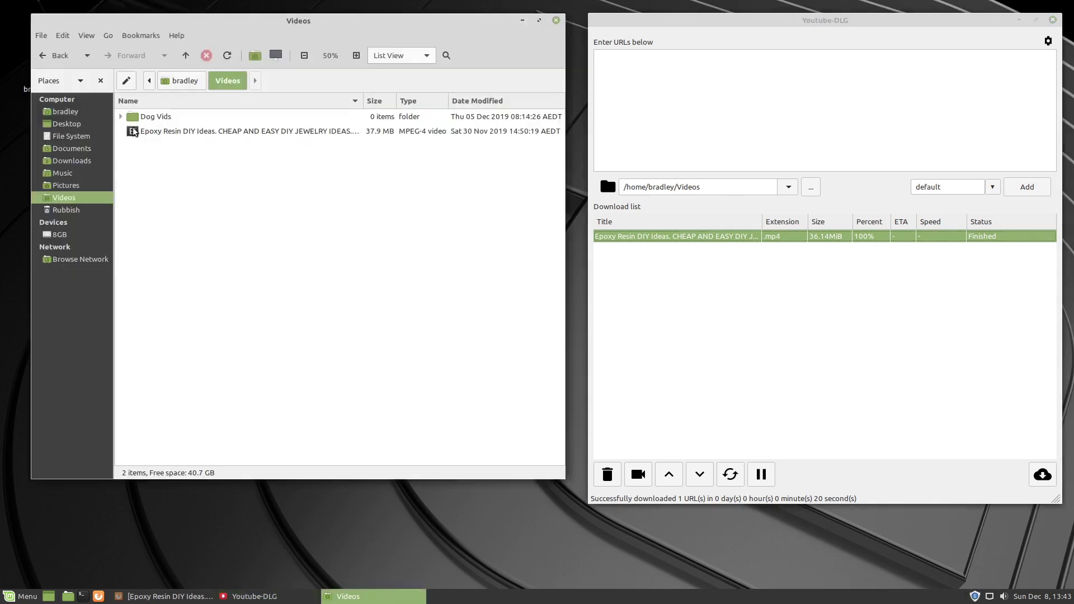
click(147, 132)
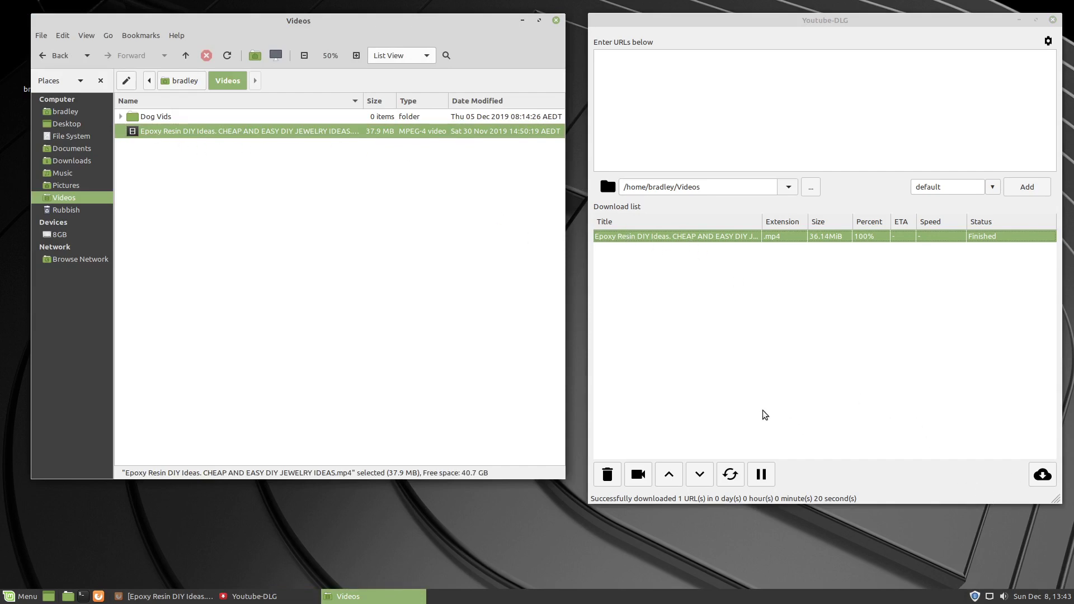
click(610, 475)
click(609, 475)
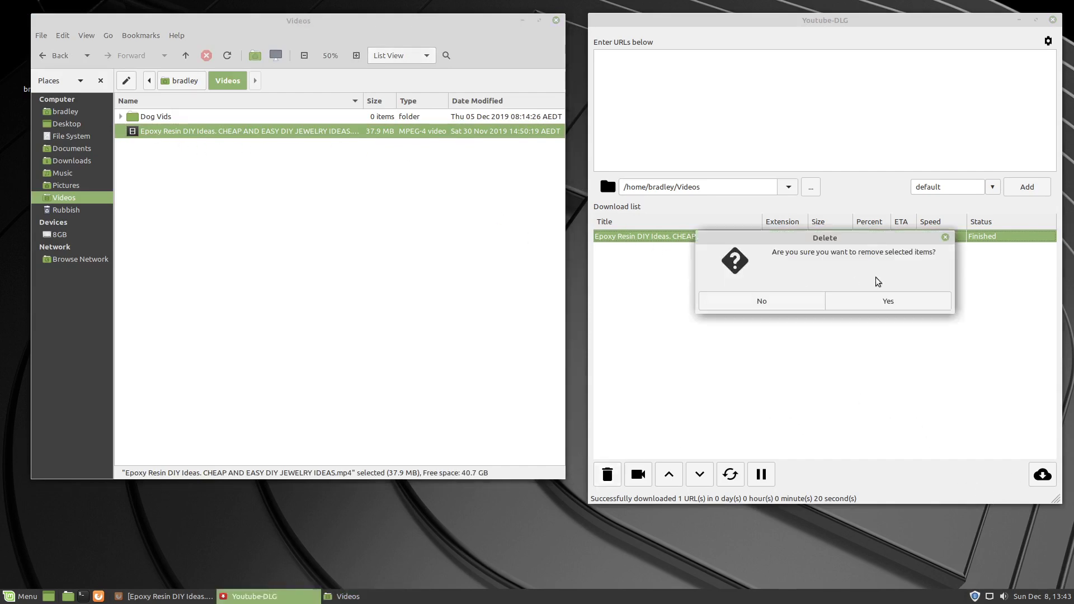
click(922, 302)
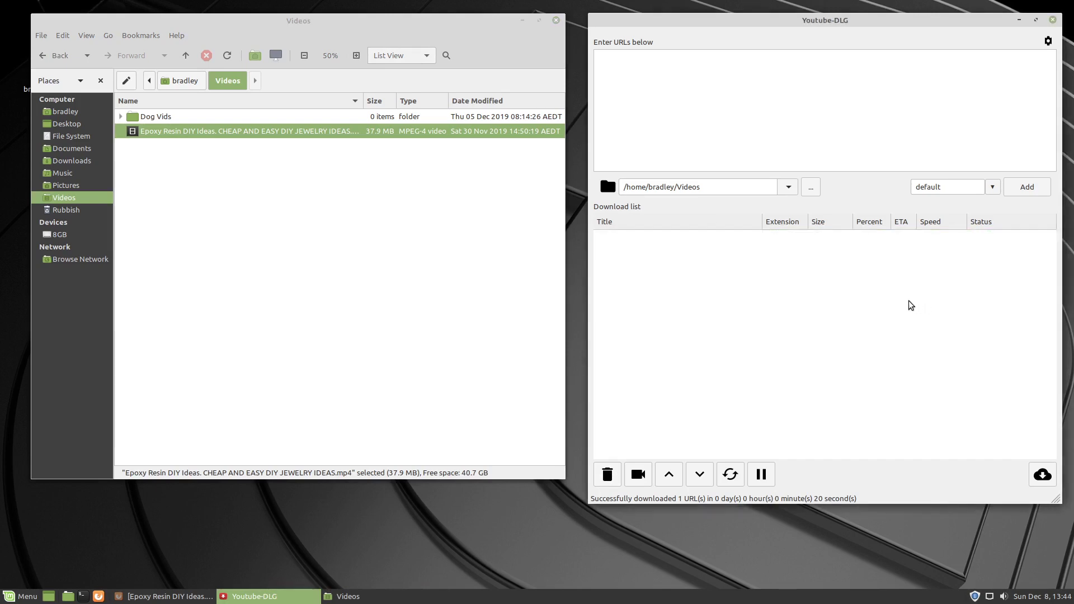
- Play the downloaded Epoxy Resin video briefly, then delete its file from the Videos folder and minimize the file manager
click(448, 138)
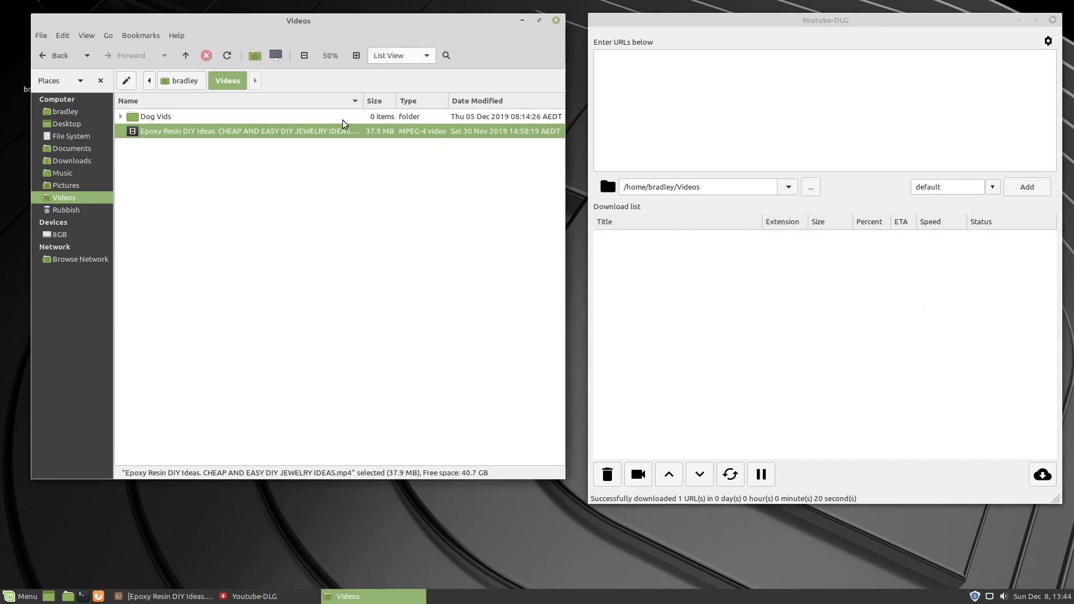
double_click(211, 133)
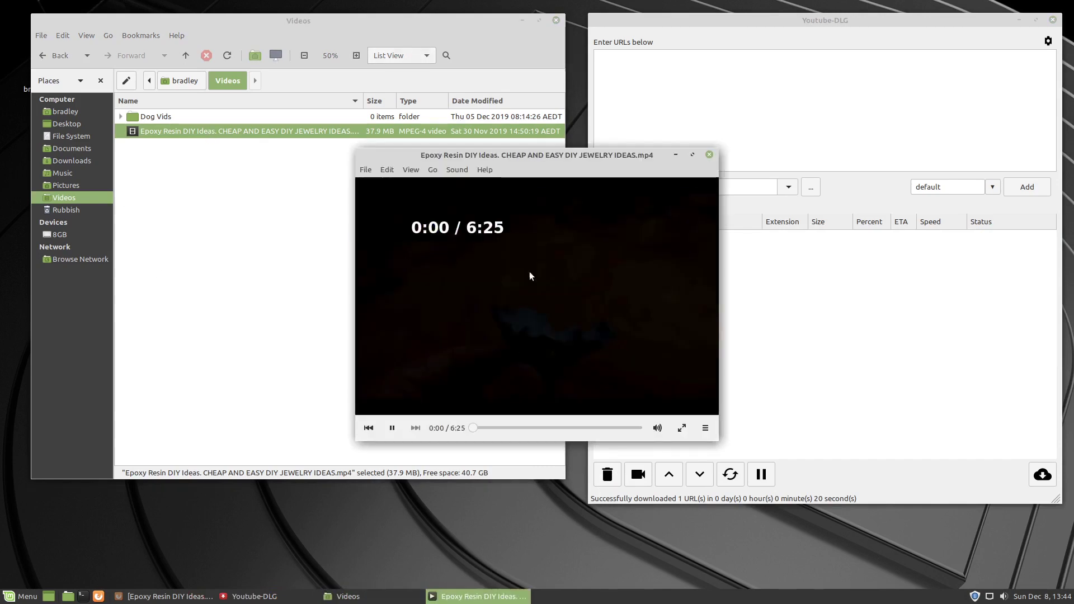
click(708, 155)
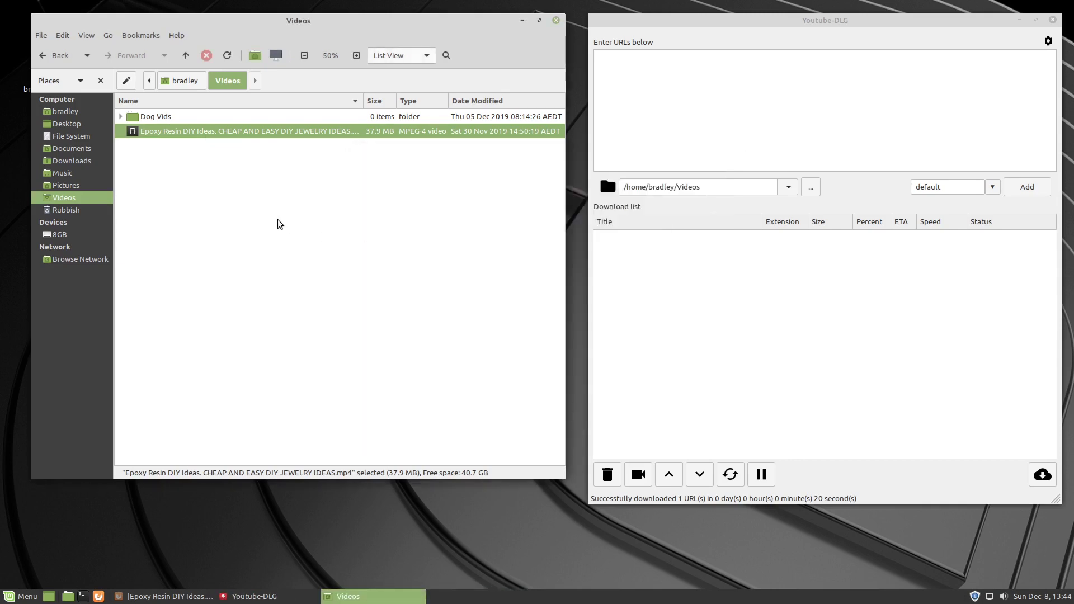
key(Delete)
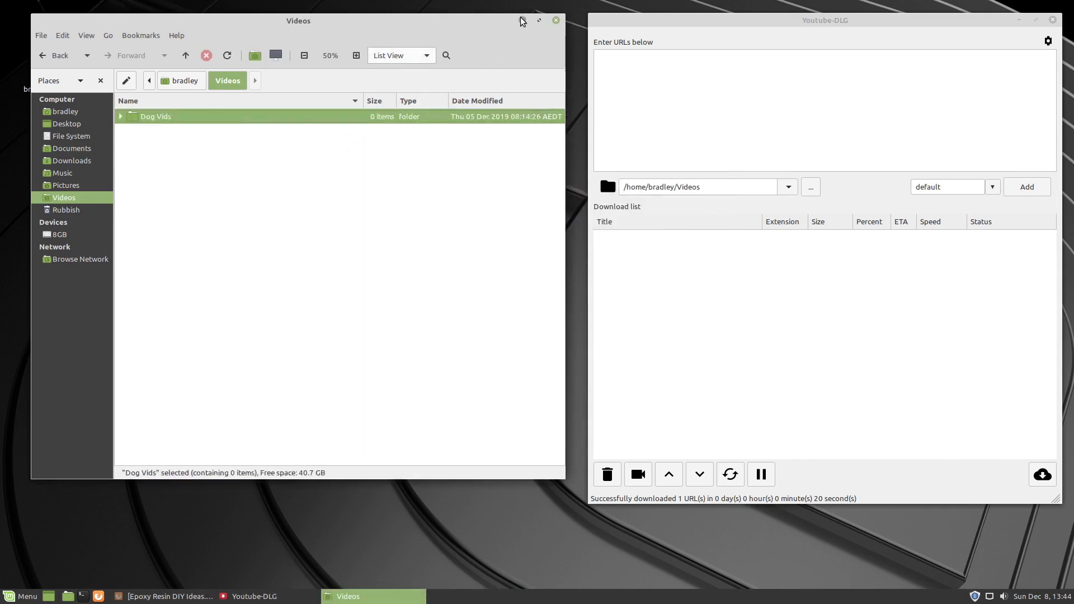
click(521, 21)
- Return to Firefox, open the DAILY ART BOX channel page and copy its URL
key(alt+Tab)
click(435, 60)
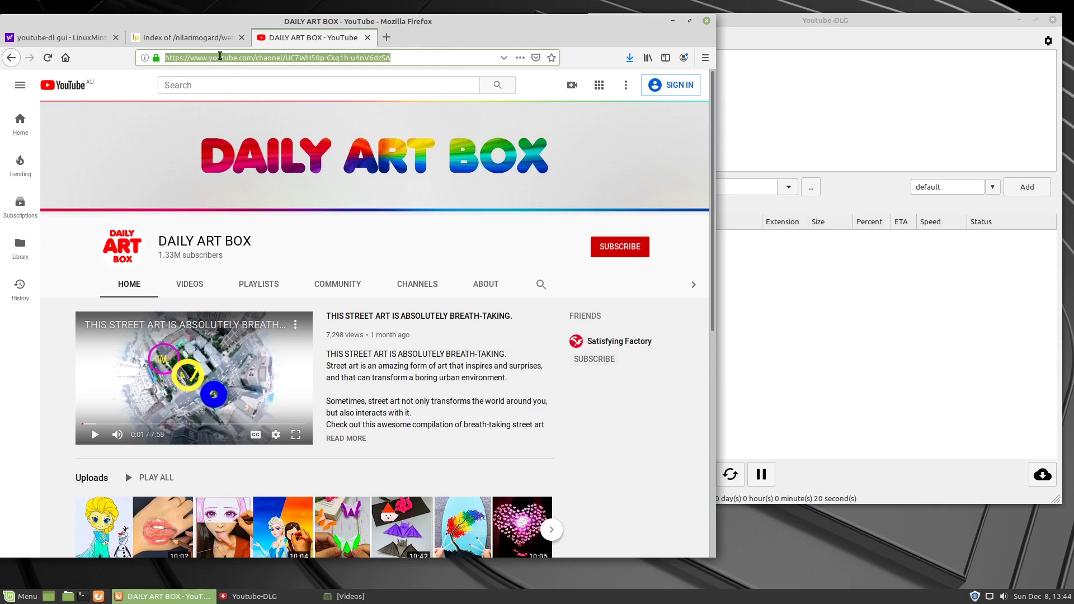
click(296, 60)
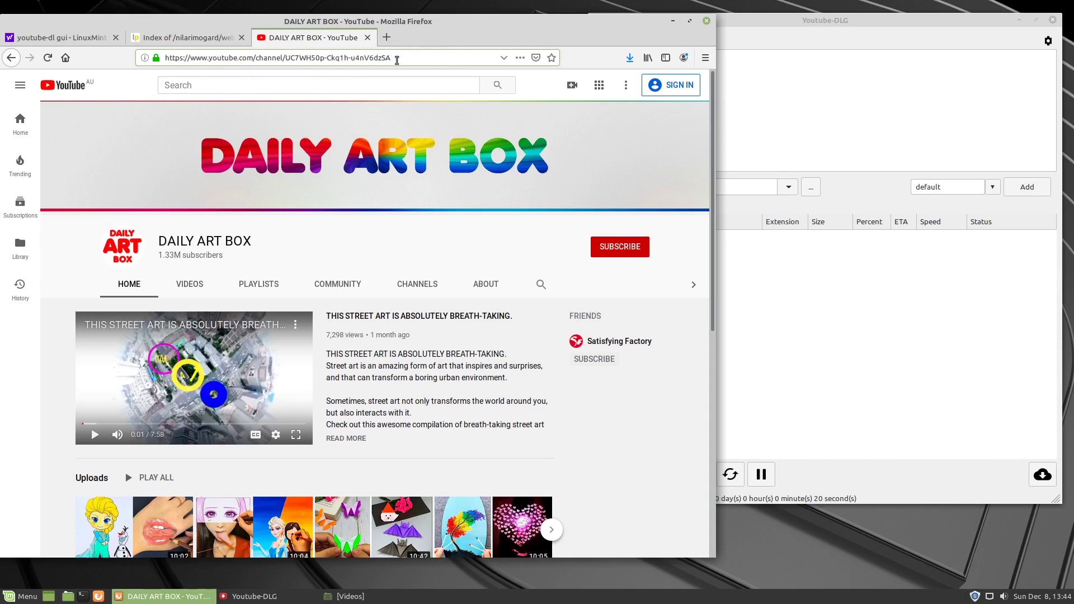
key(ctrl+a)
key(ctrl+c)
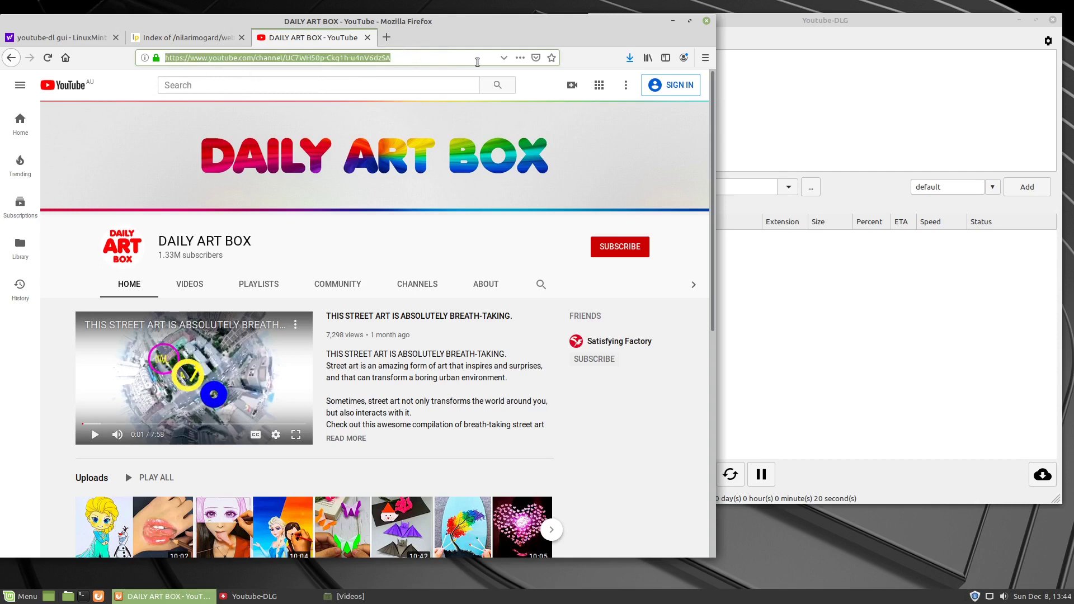
- Minimize Firefox and paste the DAILY ART BOX channel URL into the Youtube-DLG URL list
click(672, 21)
click(651, 60)
key(ctrl+v)
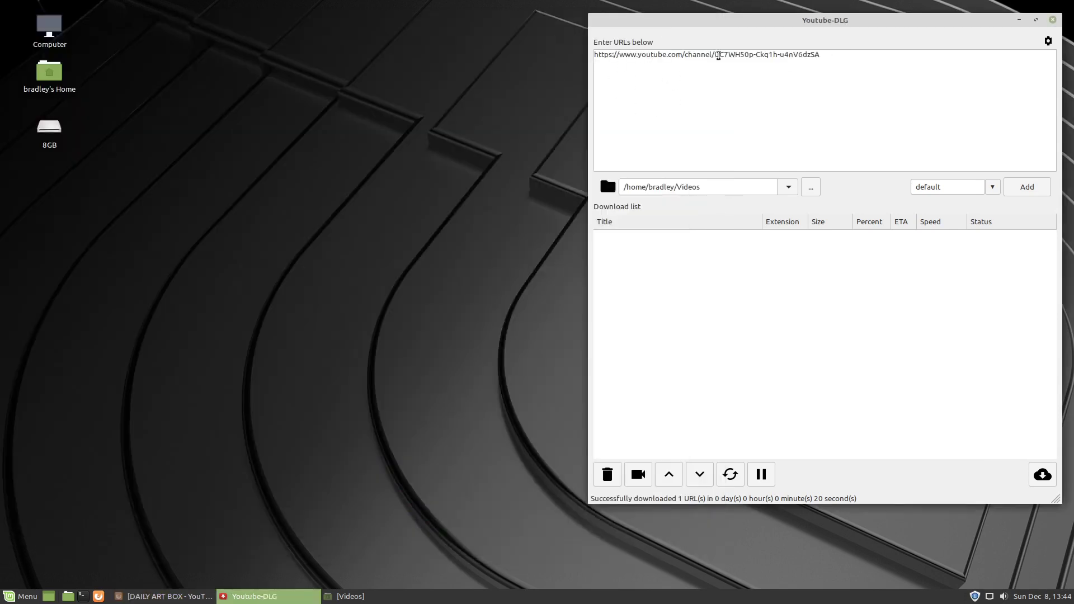
- Add the pasted DAILY ART BOX channel URL to the download list, start downloading the channel and select its entry
click(1030, 188)
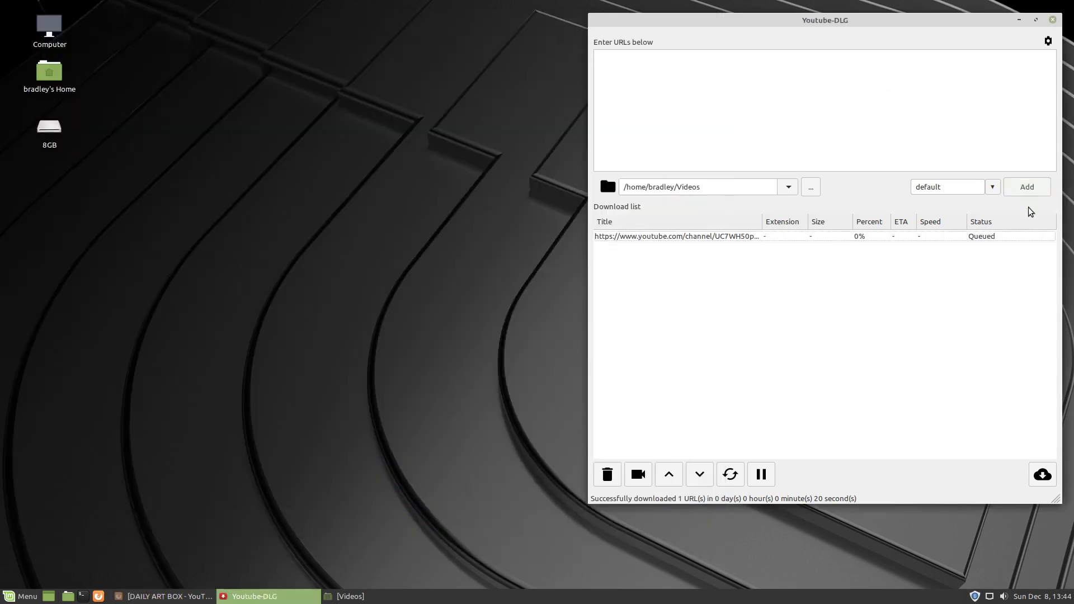
click(1041, 477)
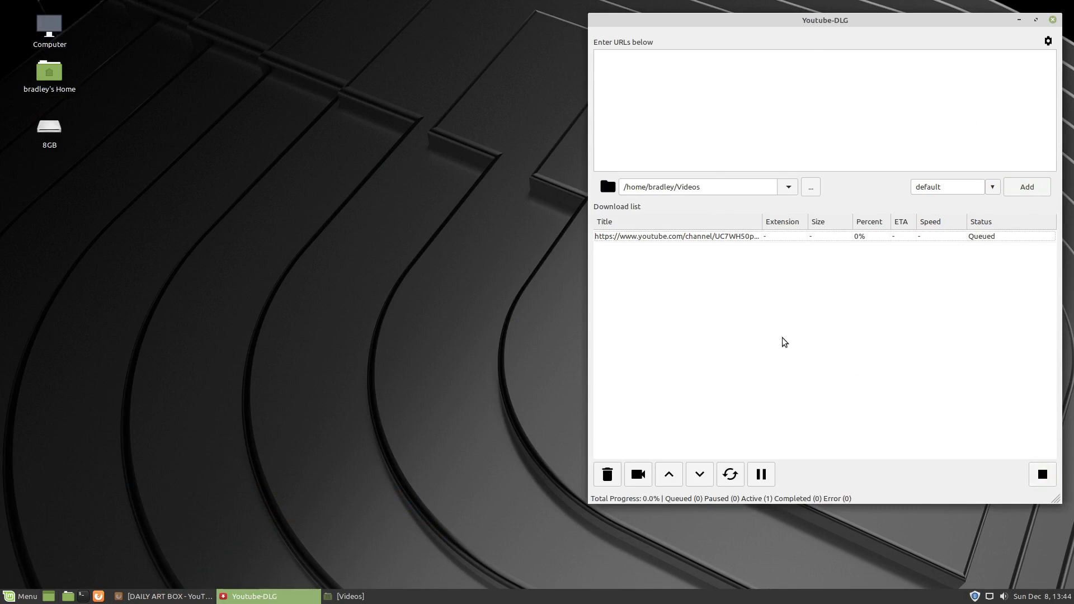
click(1032, 236)
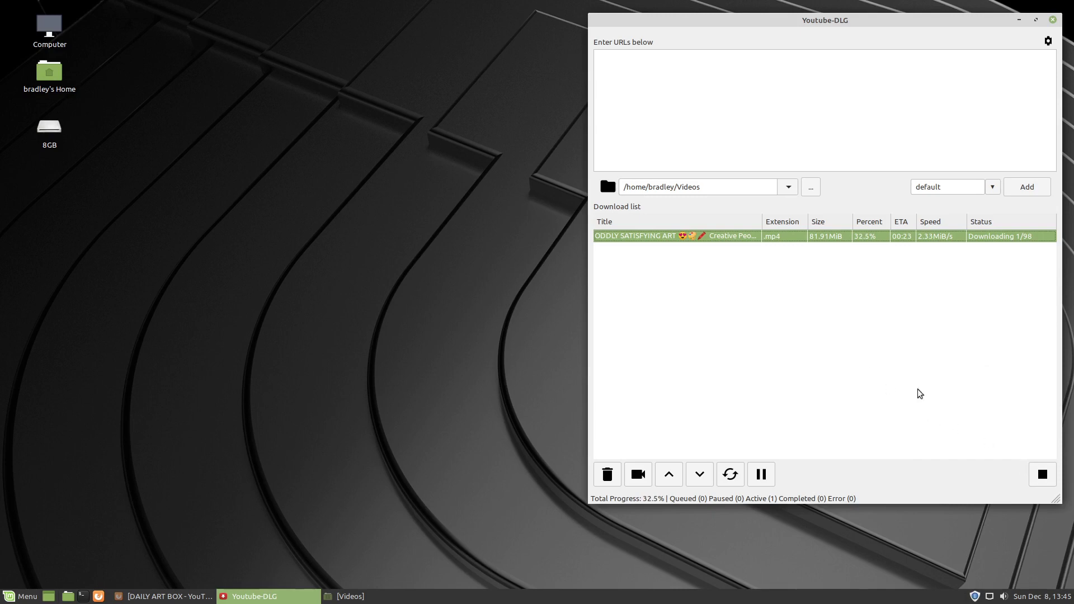
- Stop the channel download and remove its entry from the download list
click(1042, 480)
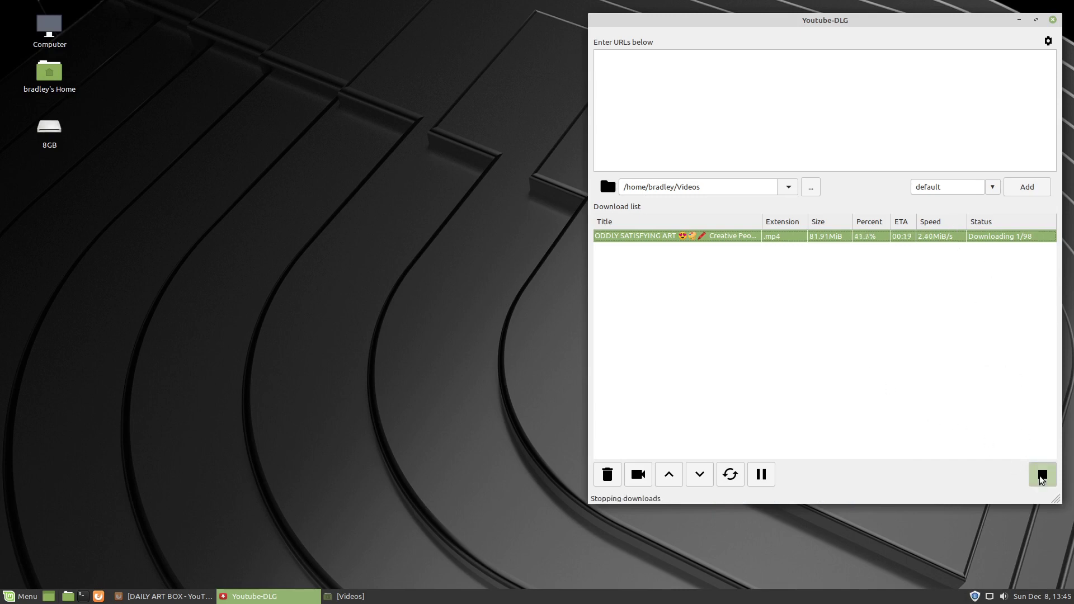
click(609, 475)
click(888, 302)
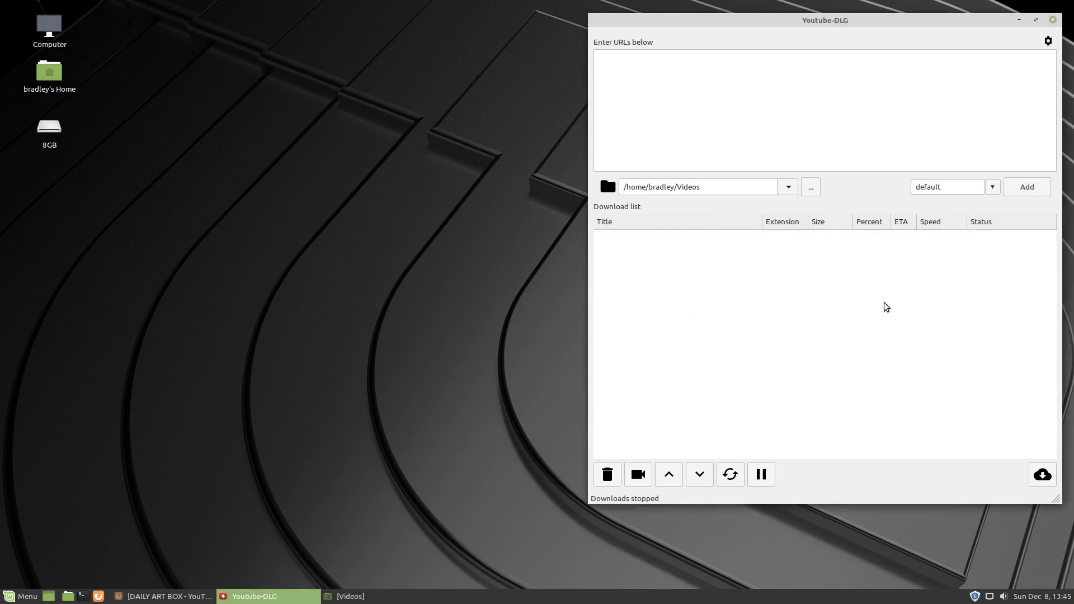
- Restore Firefox and add the Marvel Actors, Japanese Game Programmer and Fluffy Stopped By Border Patrol video links to Youtube-DLG's URL list without blank lines
click(178, 595)
click(659, 102)
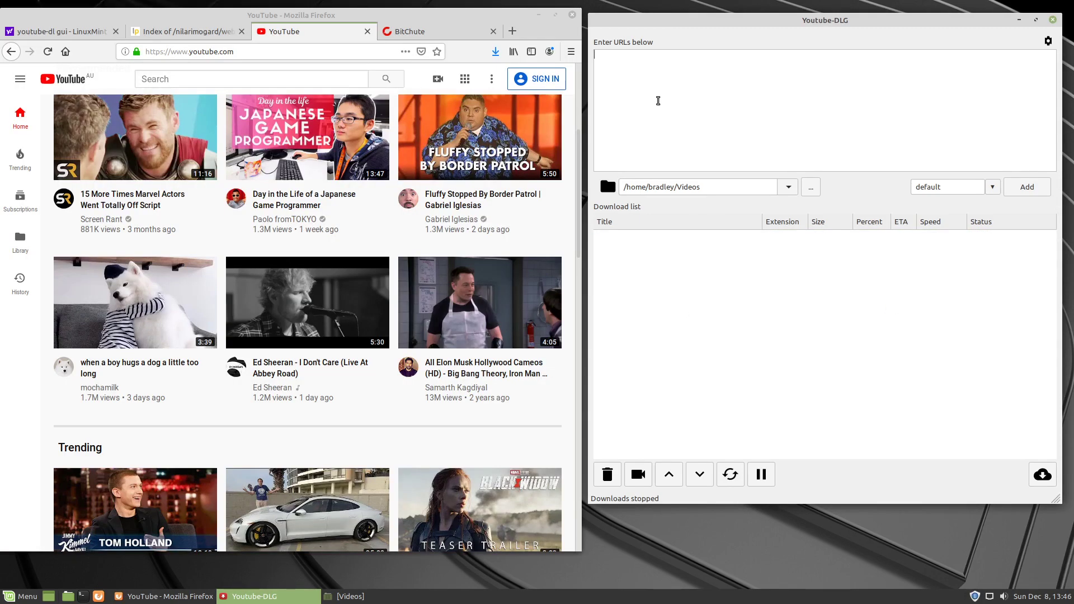
mouse_move(129, 136)
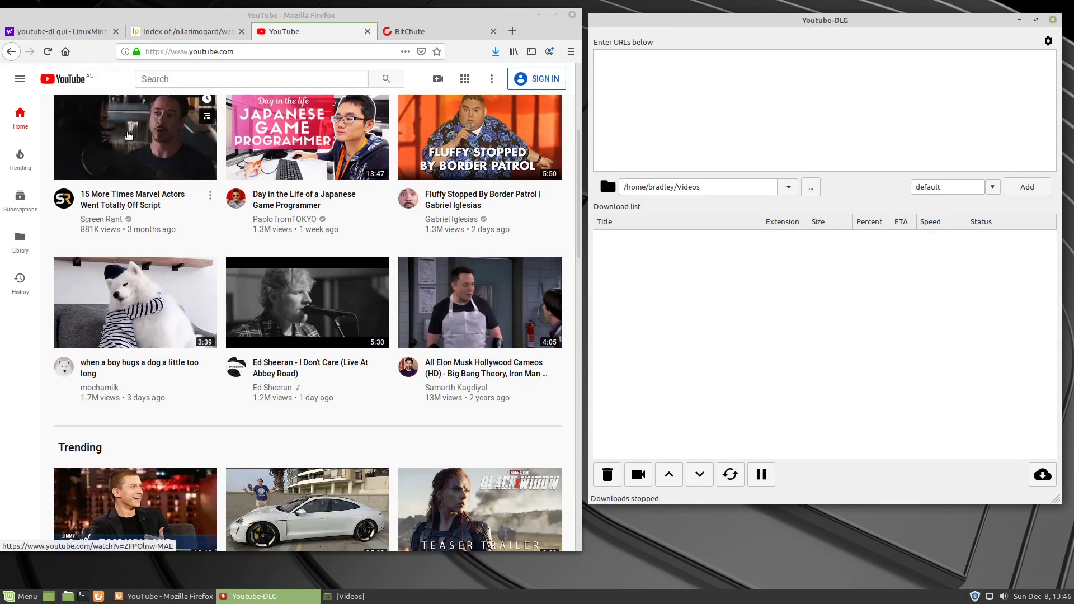
drag(128, 136, 689, 92)
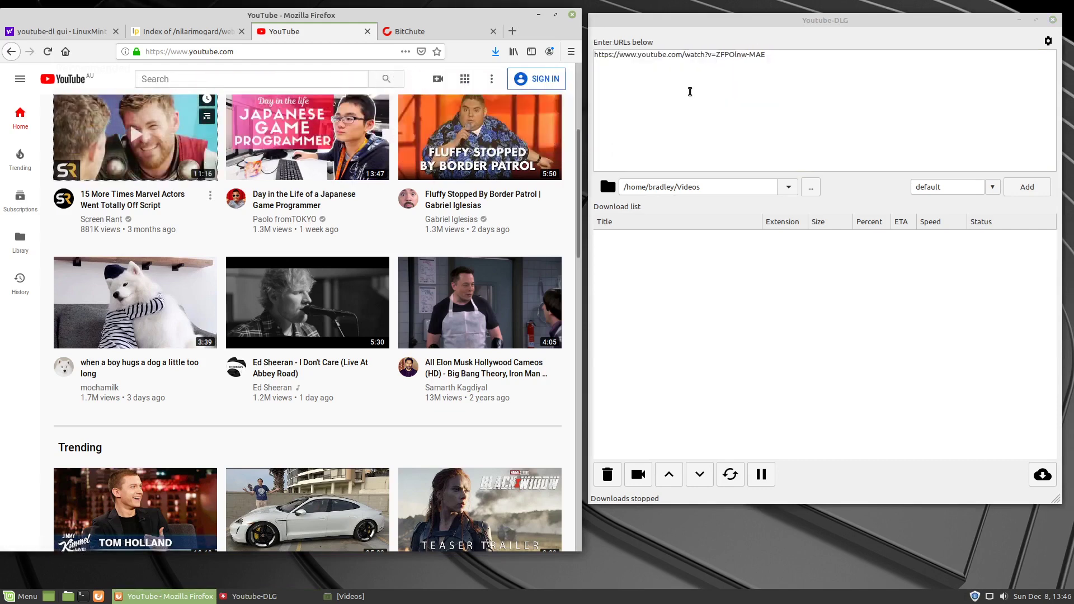
click(781, 51)
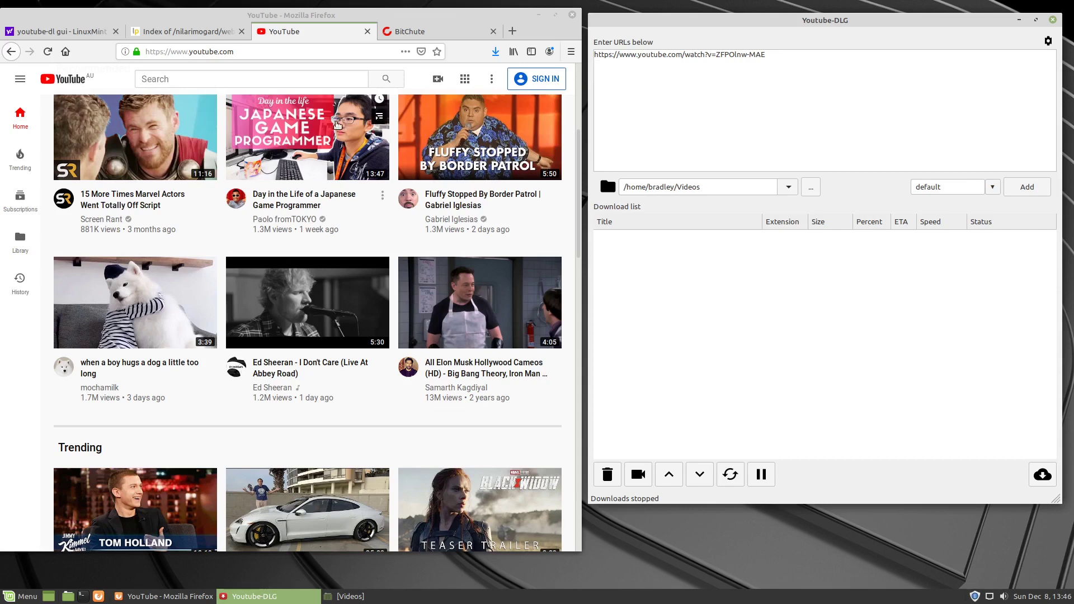
drag(308, 137, 683, 101)
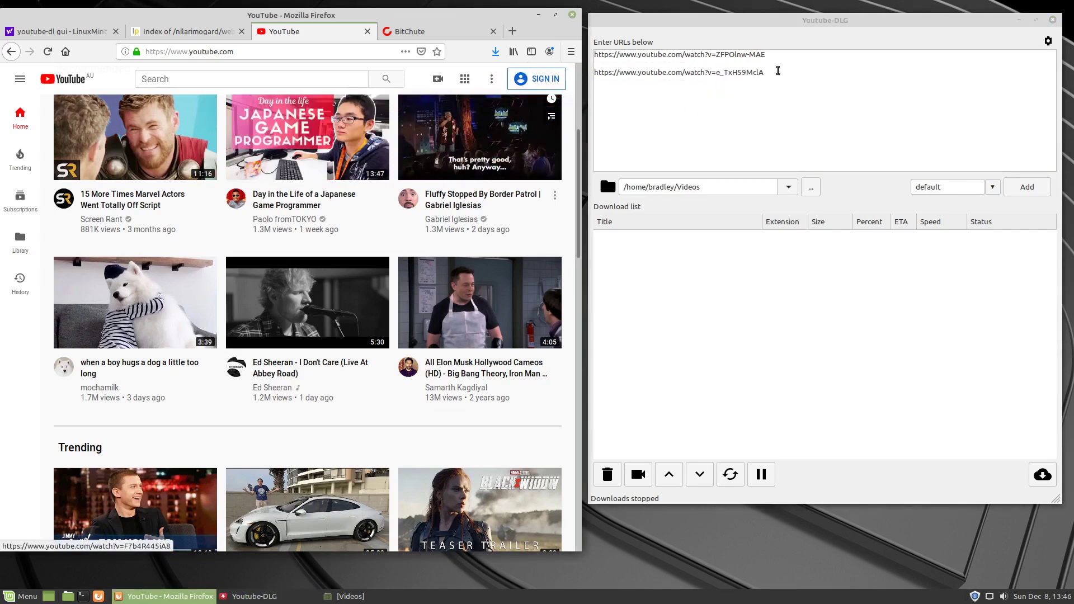
click(788, 67)
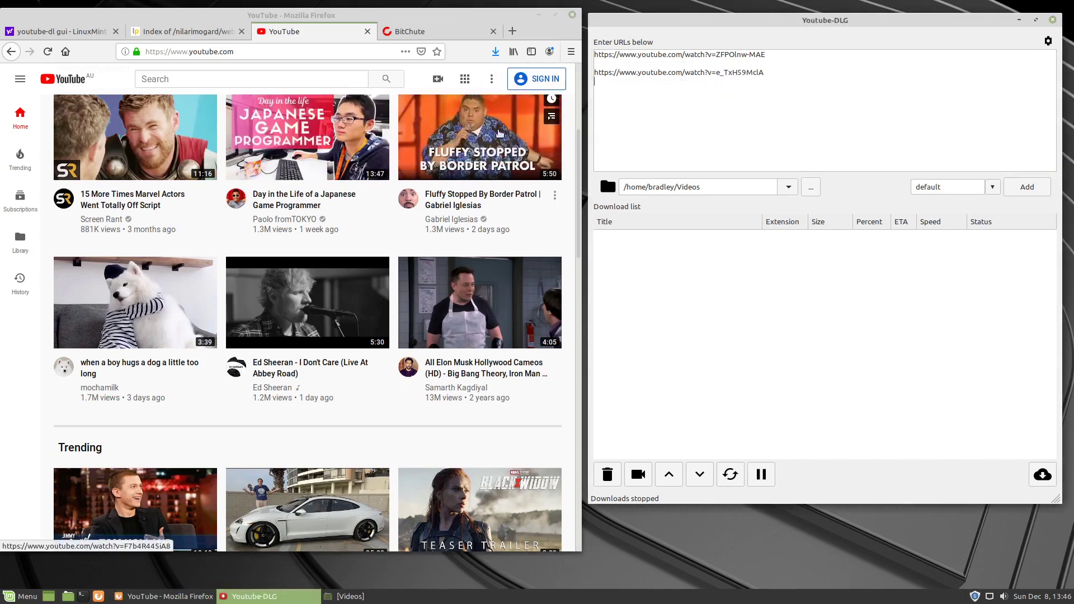
drag(500, 134, 675, 118)
click(791, 85)
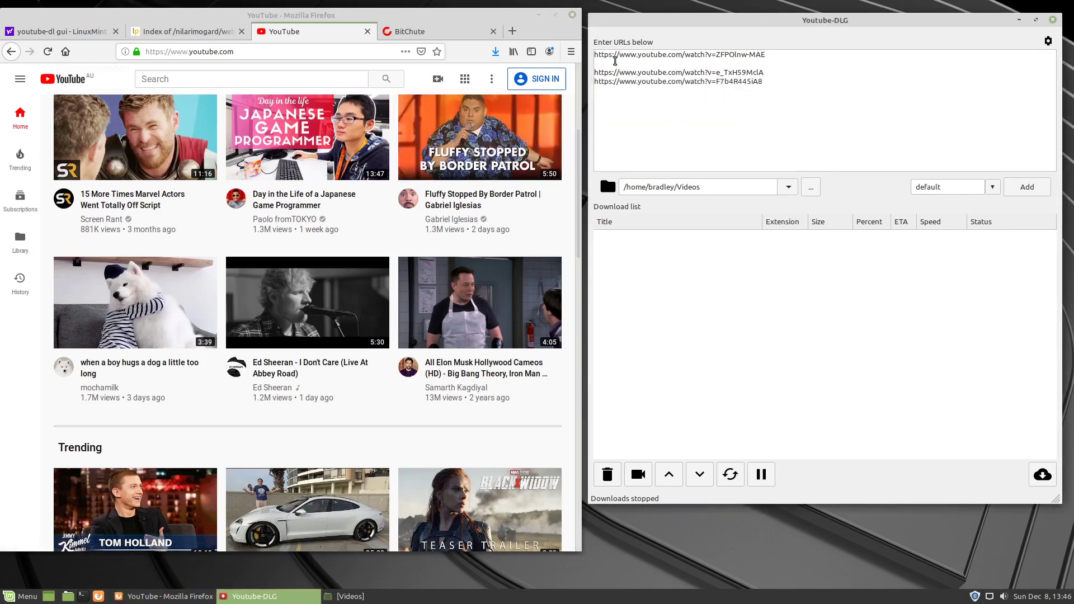
key(Delete)
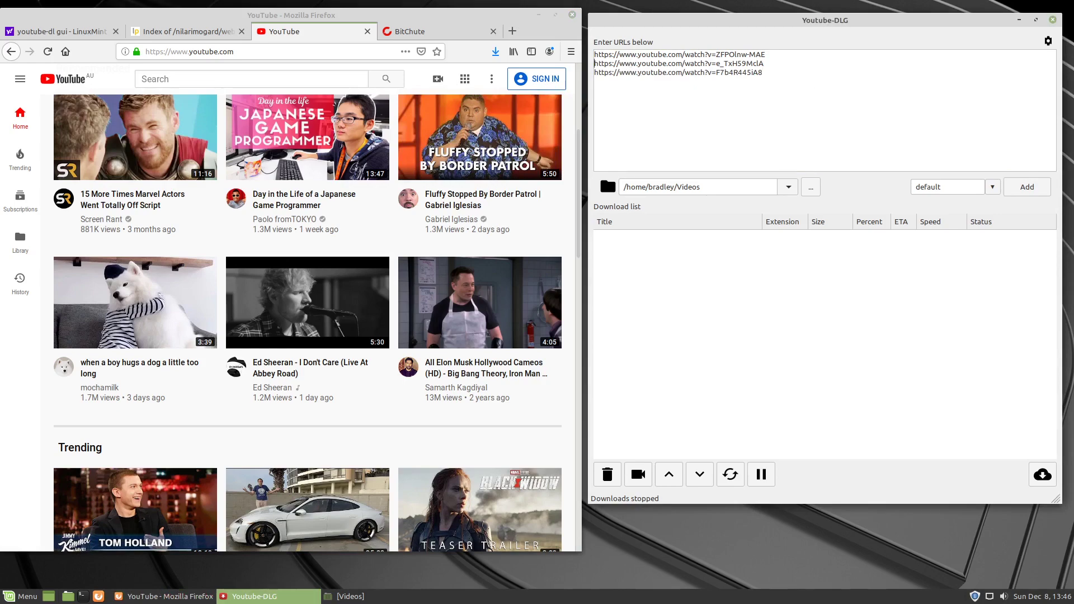
- Add the BitChute links for Flat Earth's Freemasonic Founders, Now Basic Political Speech and Near Future Attempts on POTUS to the URL list, one per line
click(410, 31)
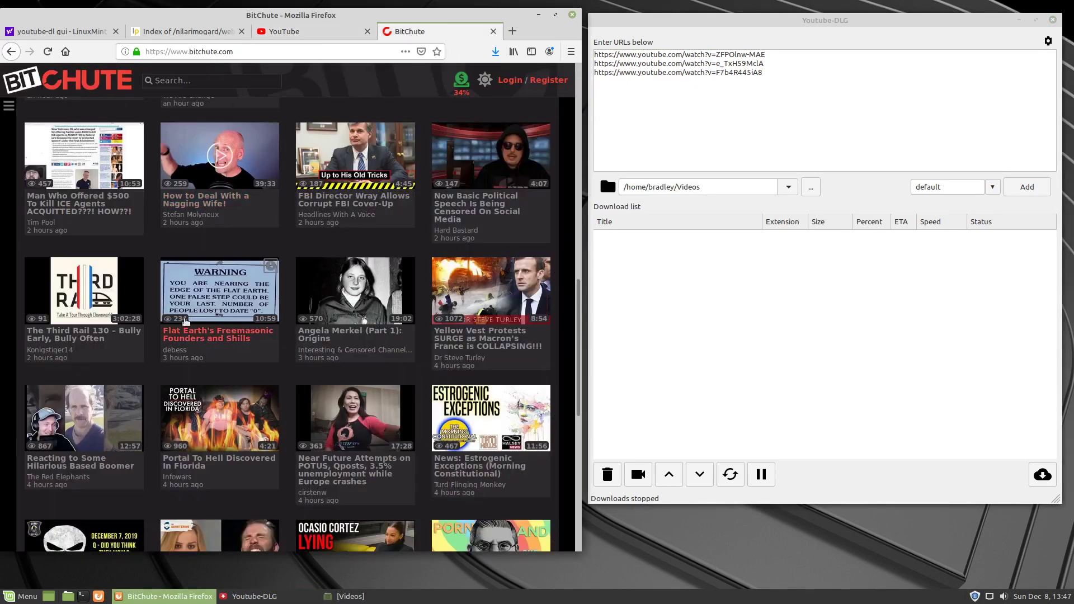
drag(197, 289, 637, 119)
click(766, 82)
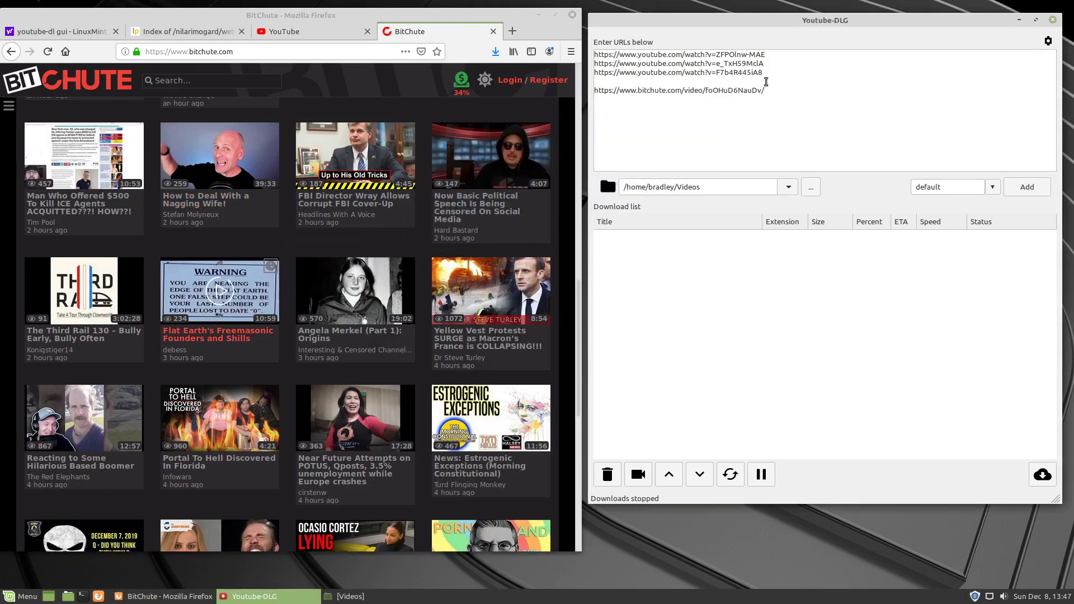
key(Delete)
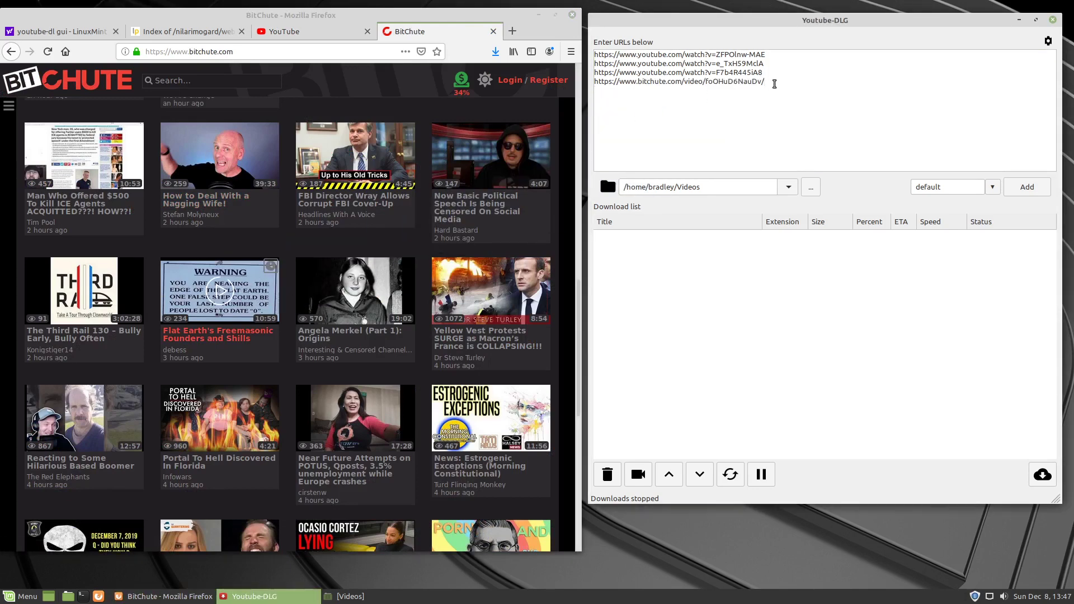
drag(492, 157, 653, 129)
click(770, 90)
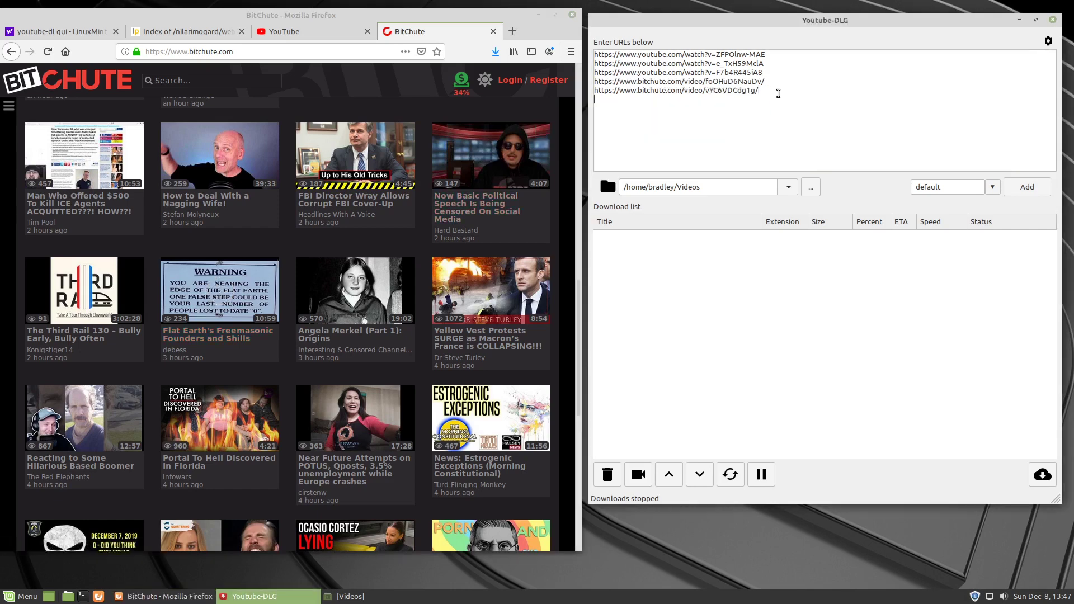
drag(355, 416, 644, 129)
click(783, 105)
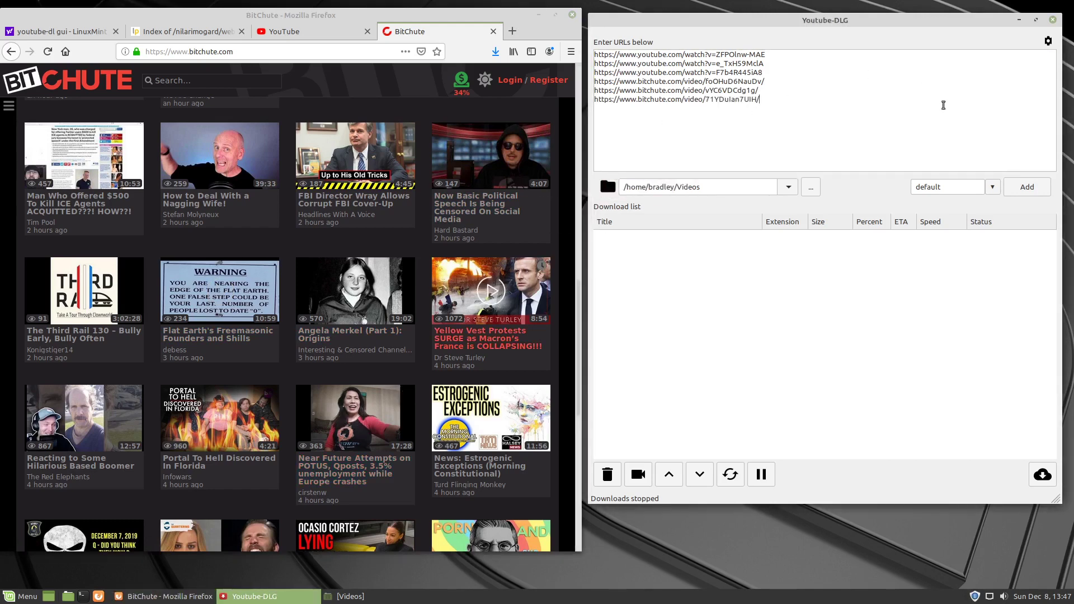
- Queue the six YouTube and BitChute URLs, start downloading them, minimize Firefox and select the finished Fluffy Stopped By Border Patrol entry
click(1033, 186)
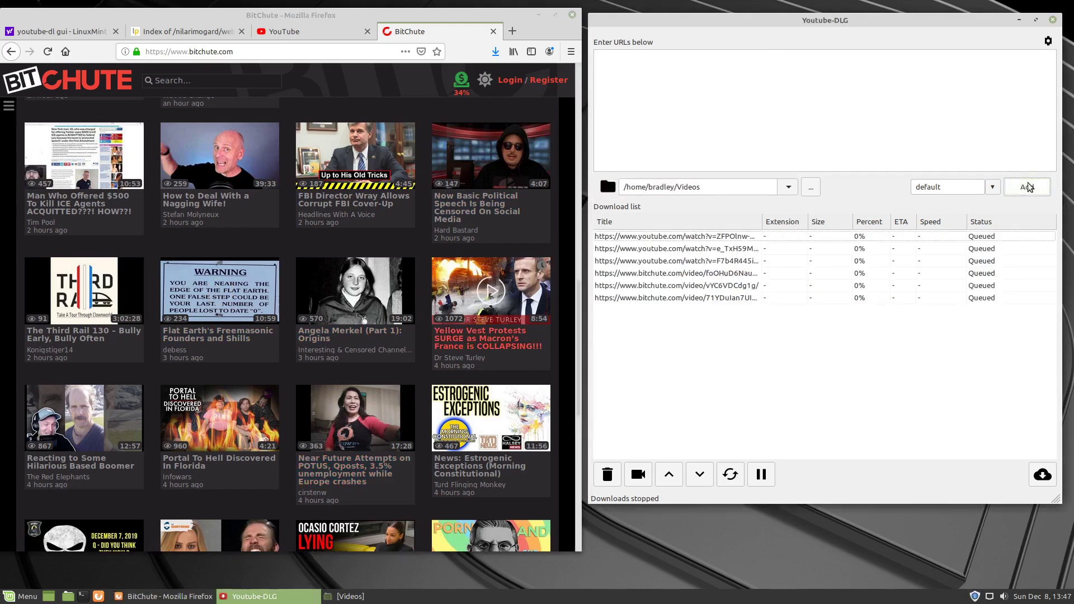
click(1042, 474)
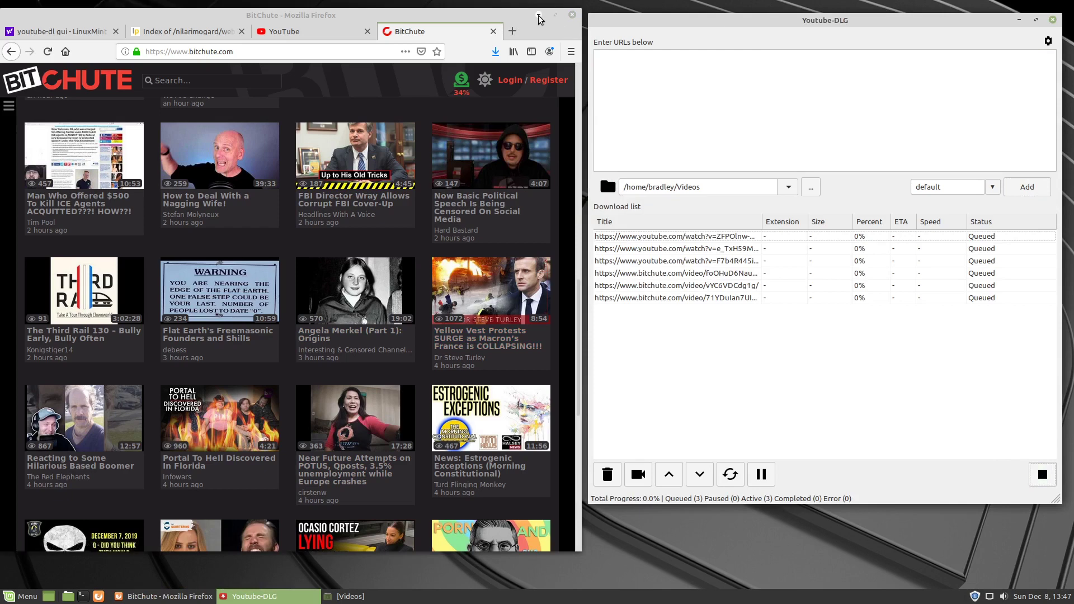
click(538, 15)
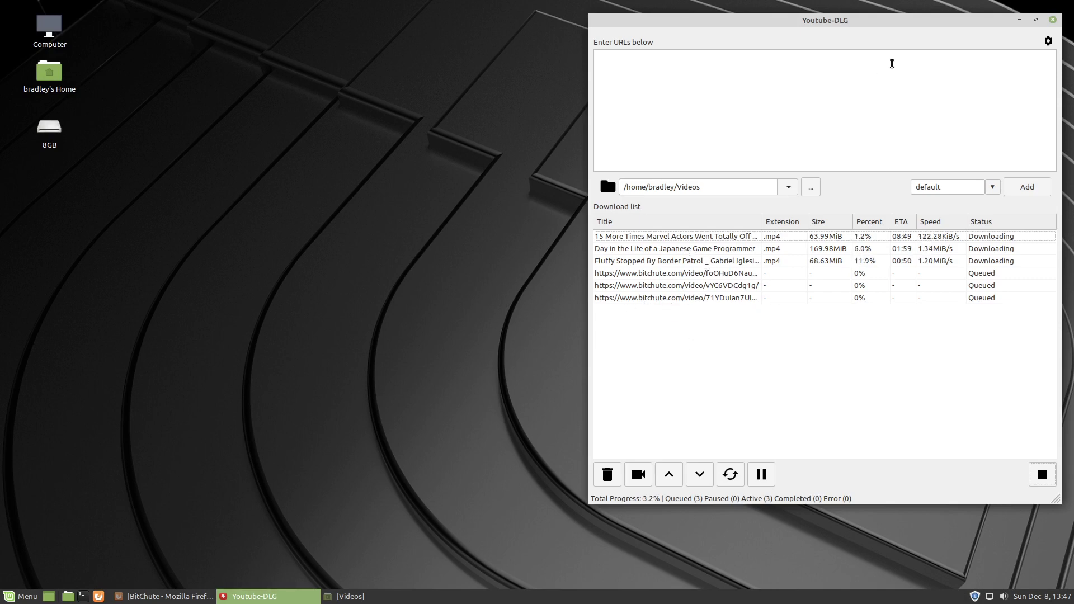
drag(910, 25, 908, 29)
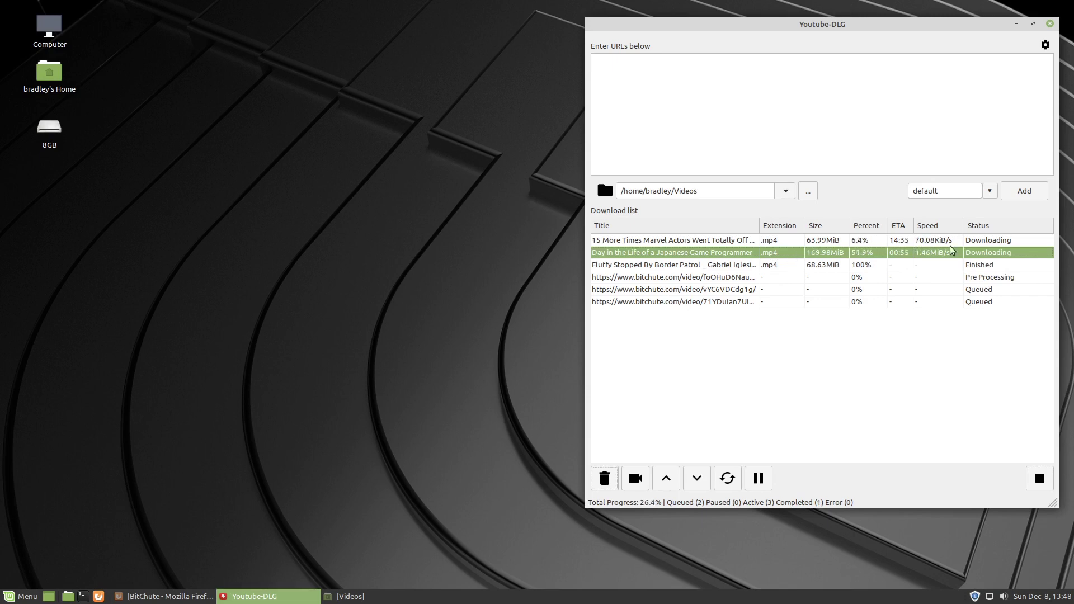
click(1014, 266)
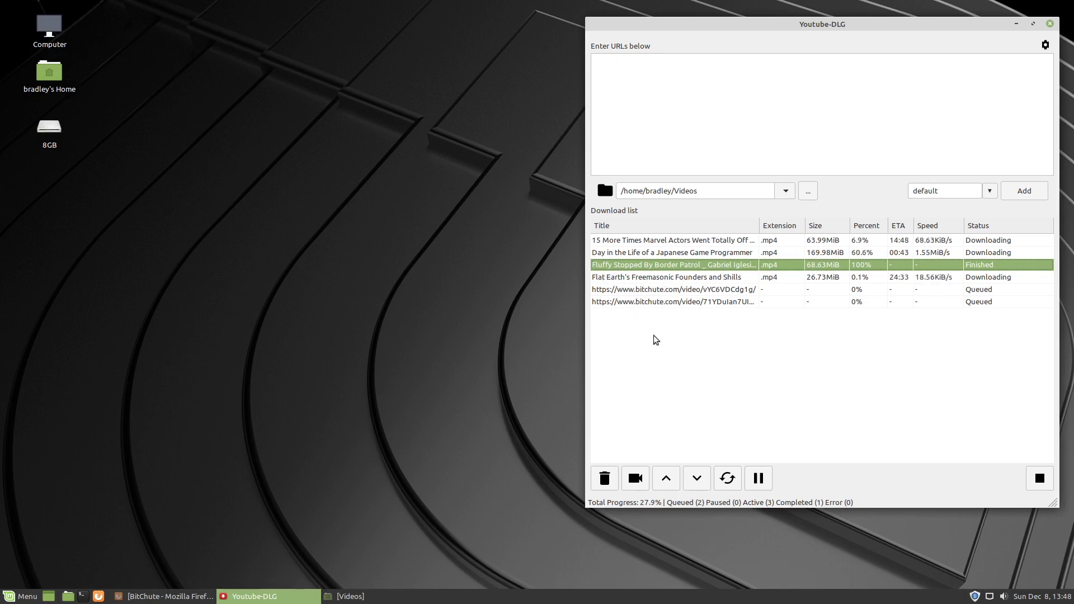
- Stop the running downloads and exit Youtube-DLG, confirming the exit
click(1046, 486)
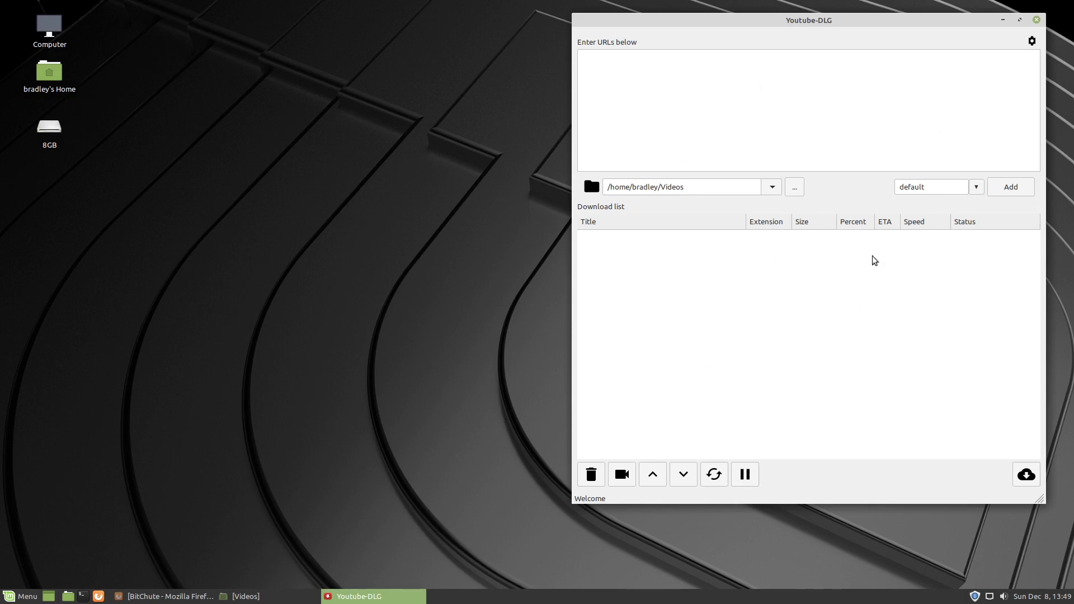
click(1036, 20)
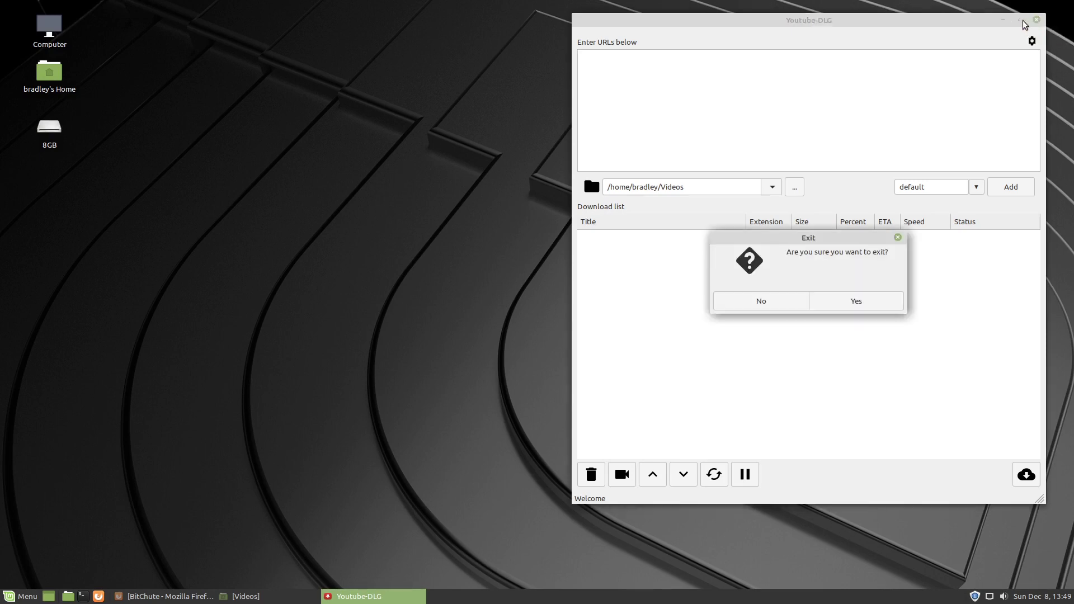
click(835, 300)
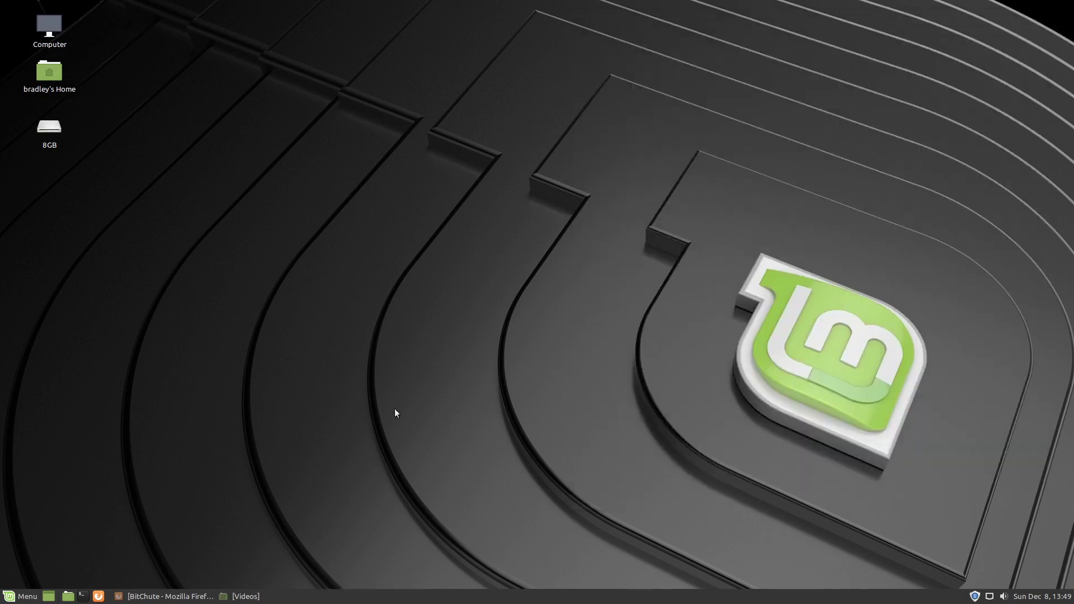
- Open Software Manager, search for xpad and open the Xpad sticky note application's page
click(8, 598)
click(60, 450)
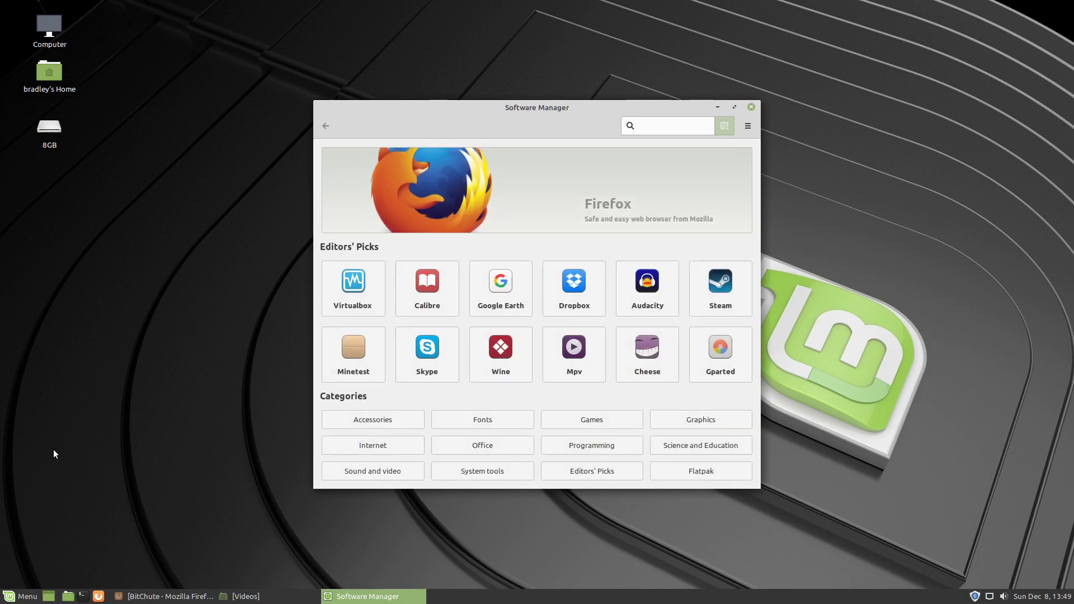
text(ad)
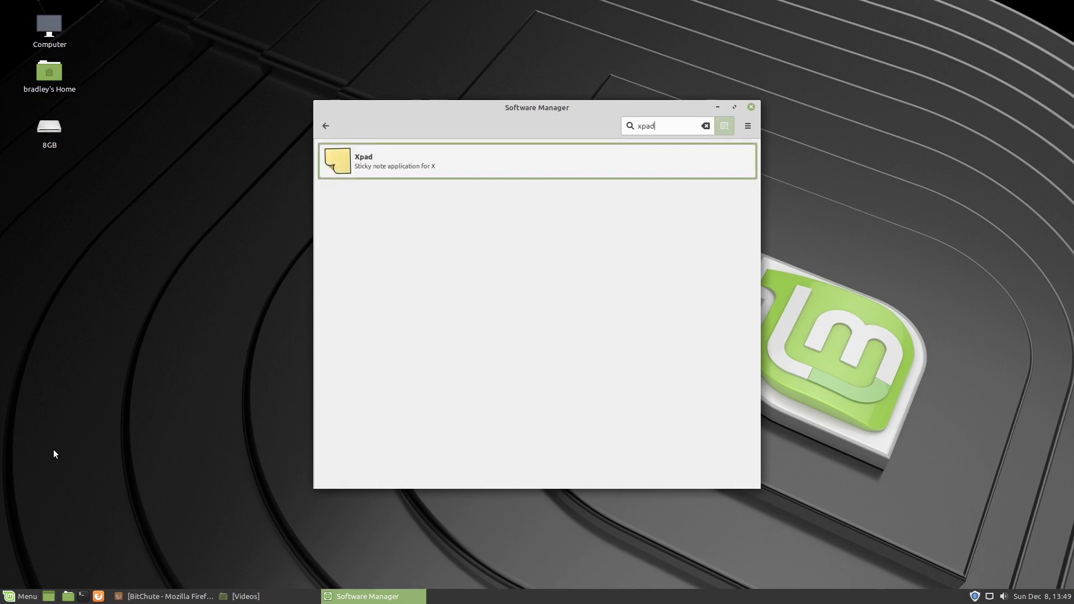
click(501, 152)
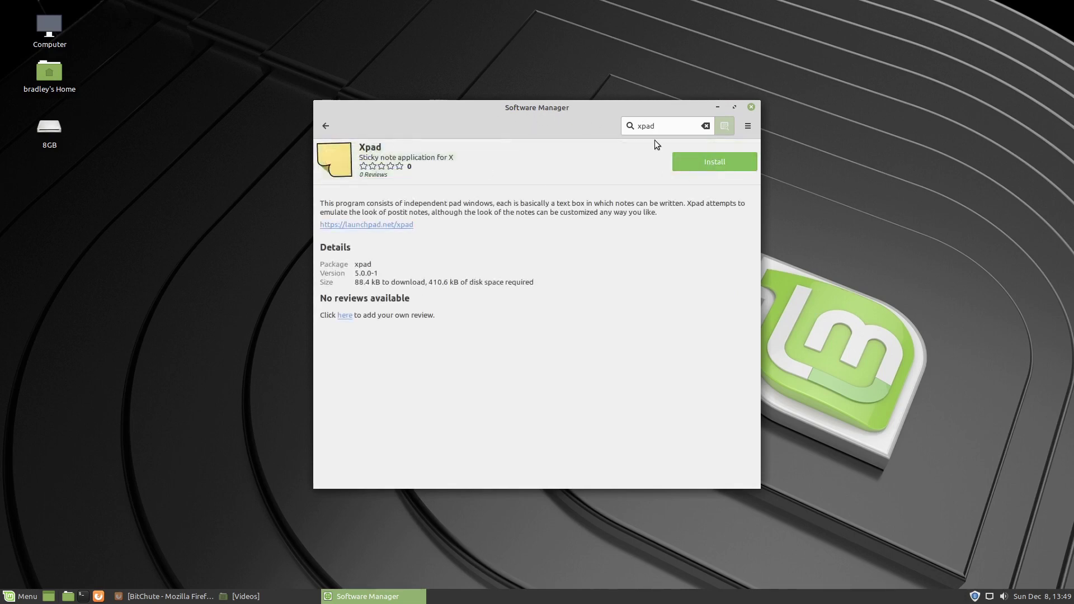
drag(669, 124, 614, 119)
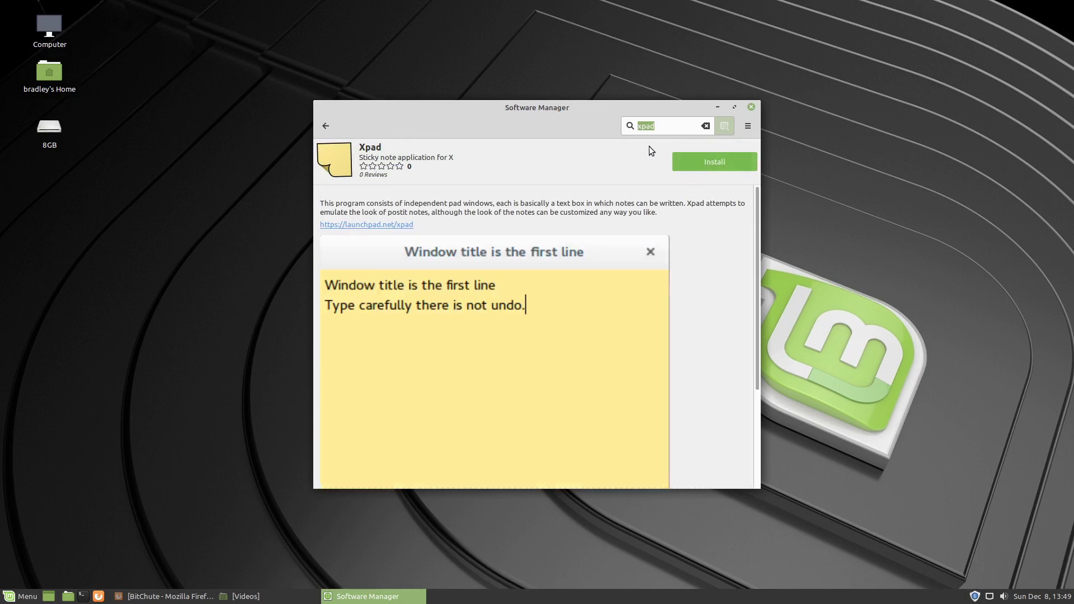
- Install Xpad, authenticating with the account password
click(707, 163)
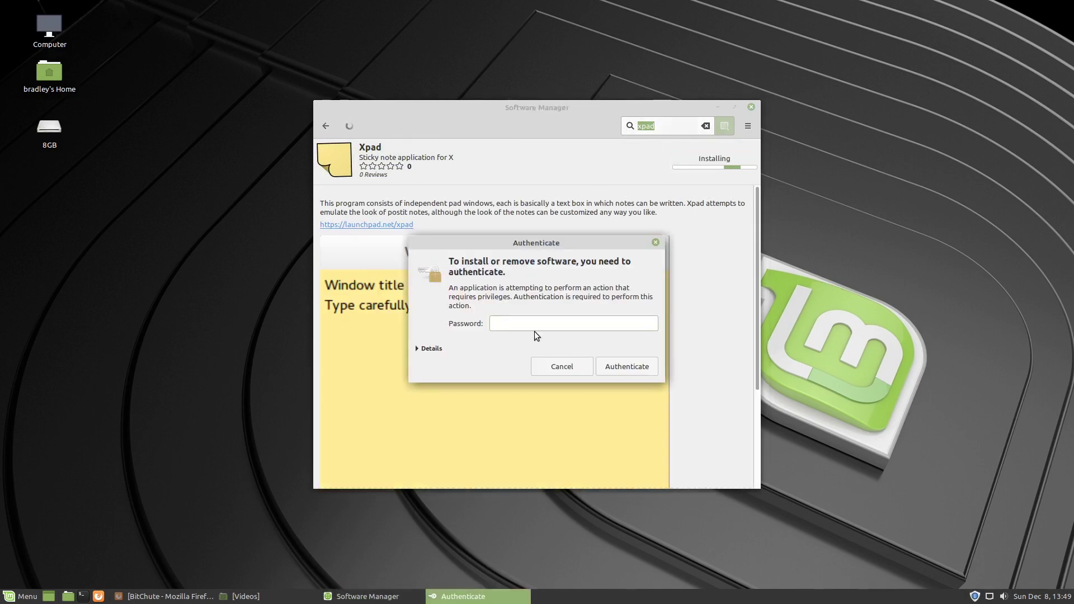
text(••••••••)
key(Return)
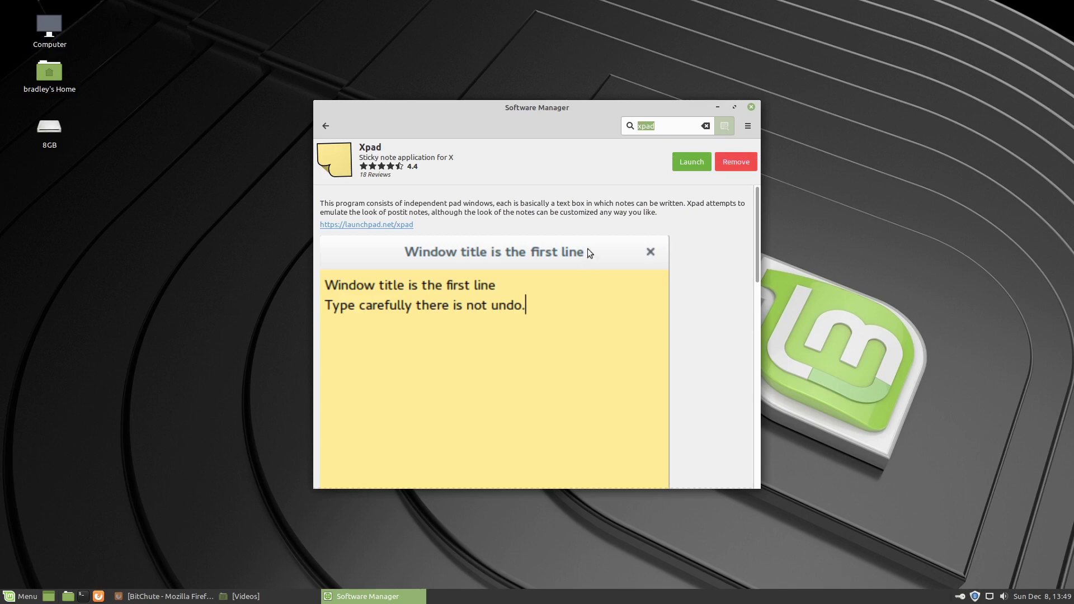
- Launch Xpad from Software Manager, dismiss the autostart error and close the Help window
click(678, 165)
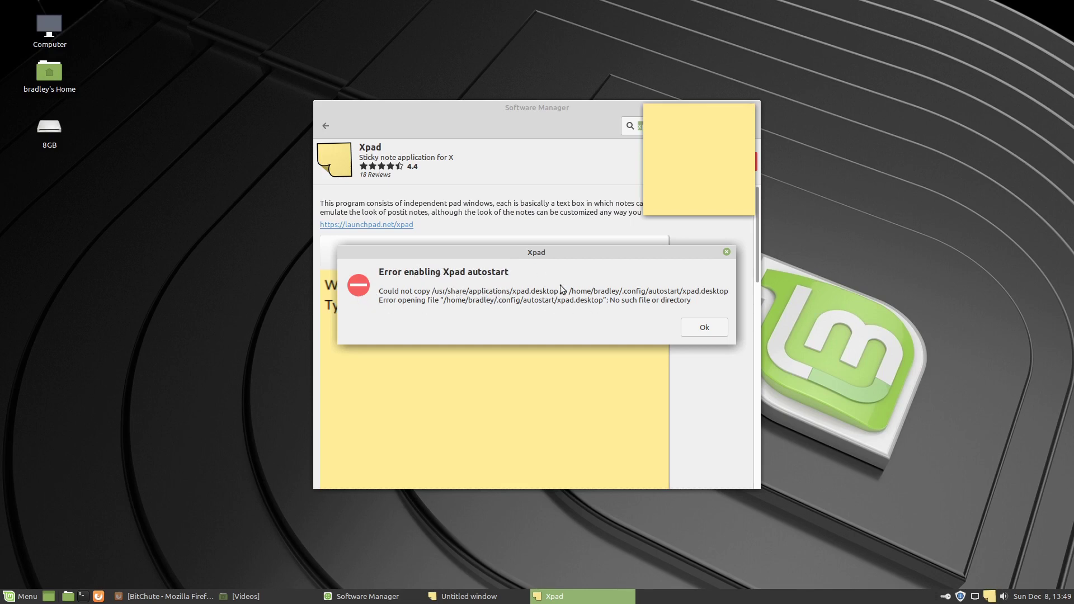
click(705, 328)
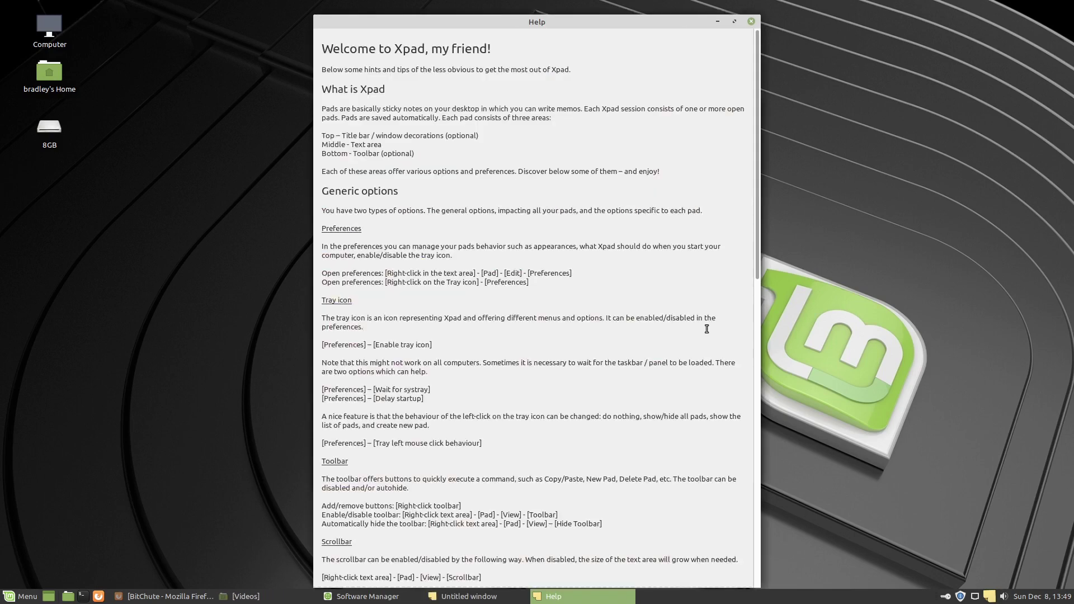
click(751, 22)
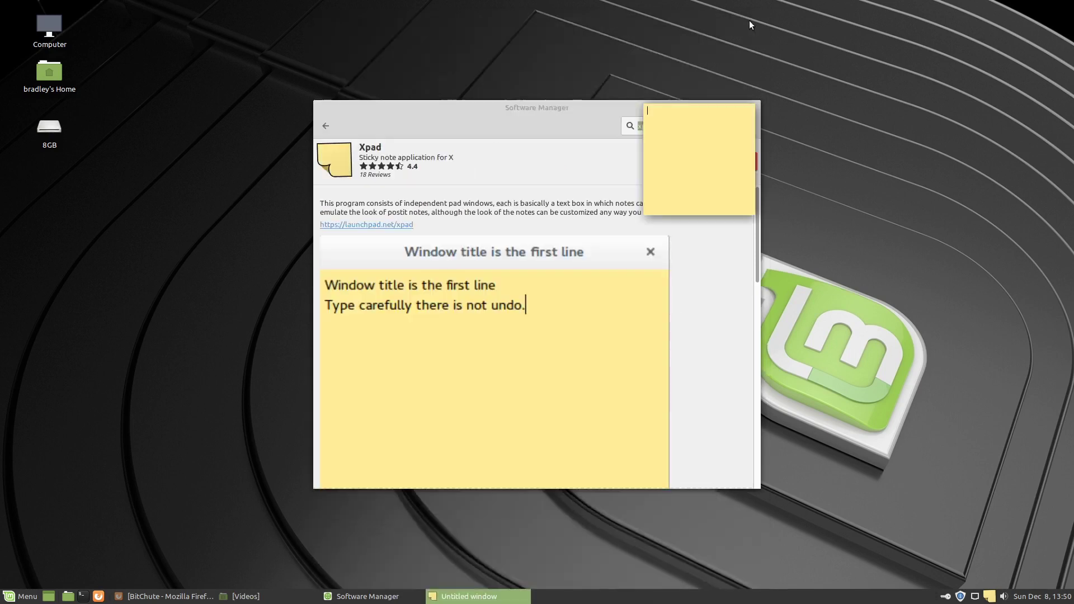
- Minimize Software Manager, widen the sticky note and write "jdjkjkd" with the lines "asd", "d", "asf" and "das" below
click(585, 108)
click(717, 107)
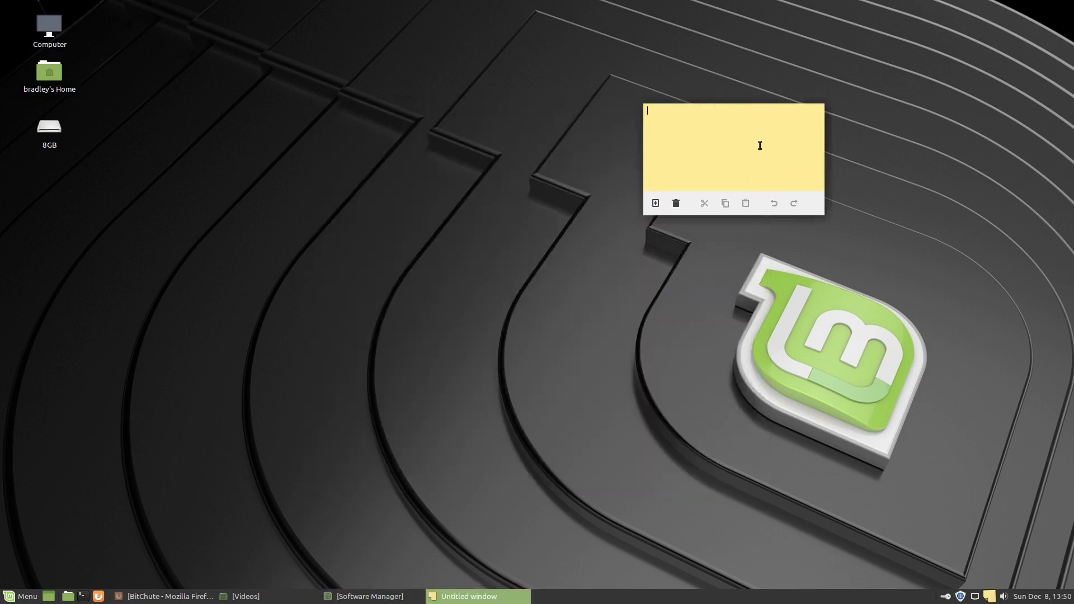
text(jdjkjkd)
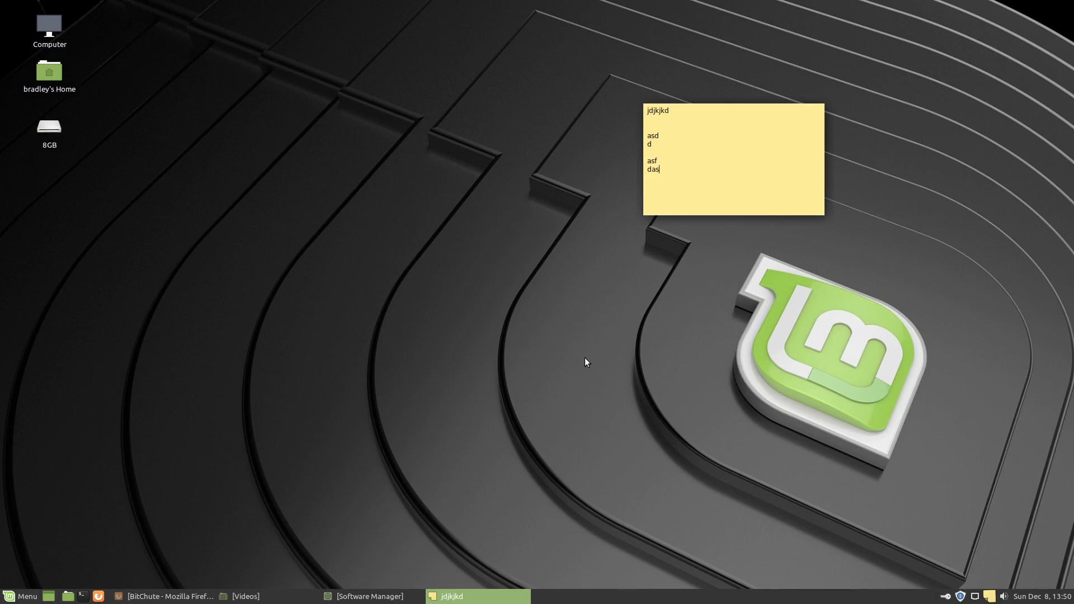
- Hide and show the sticky note from Xpad's tray icon, and check the note entry listed there
click(990, 597)
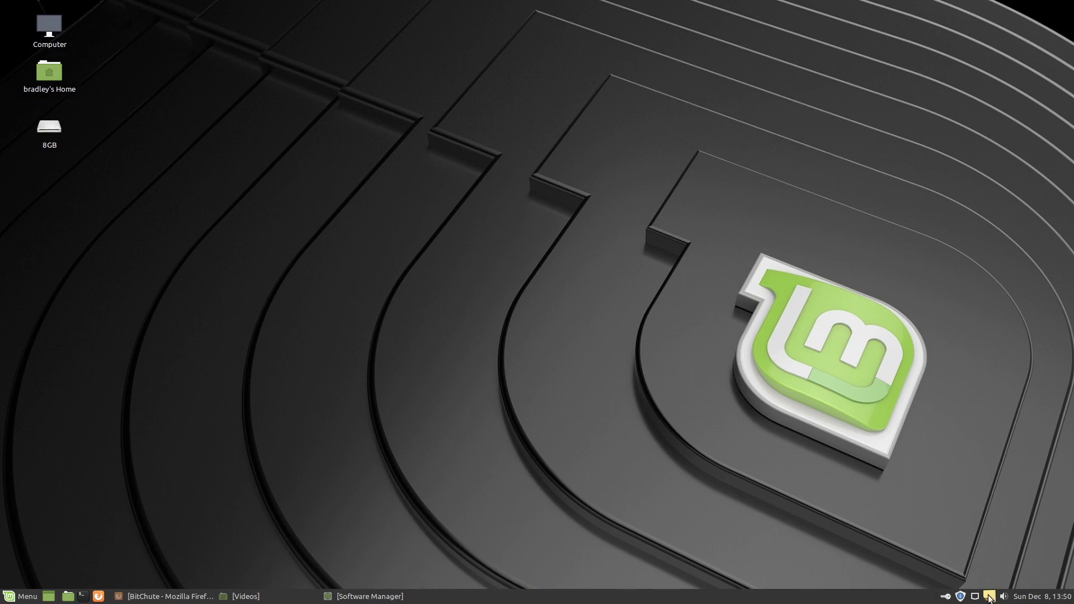
click(990, 598)
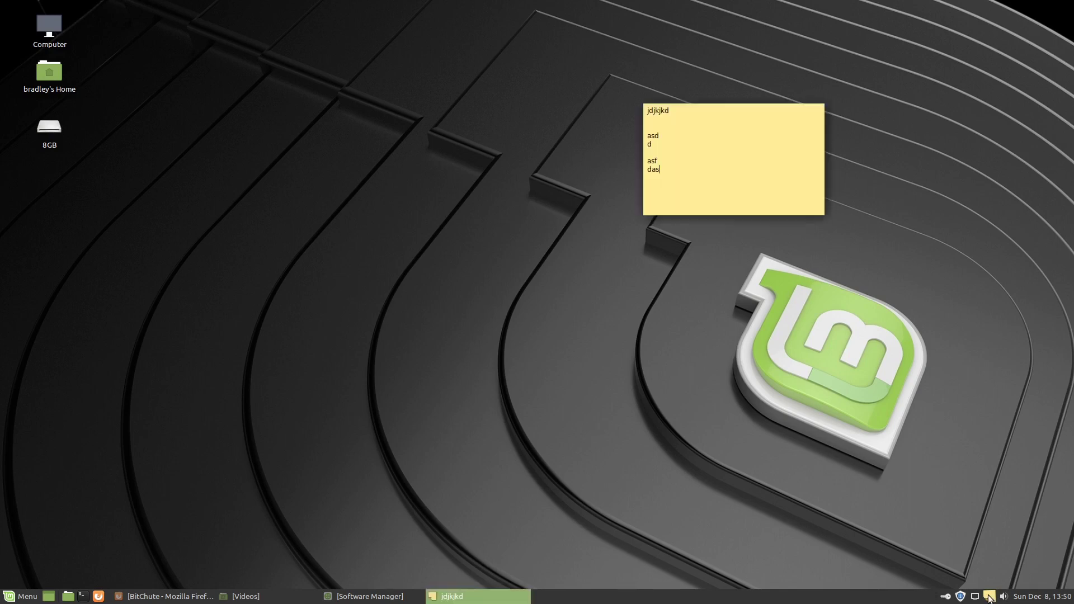
click(989, 598)
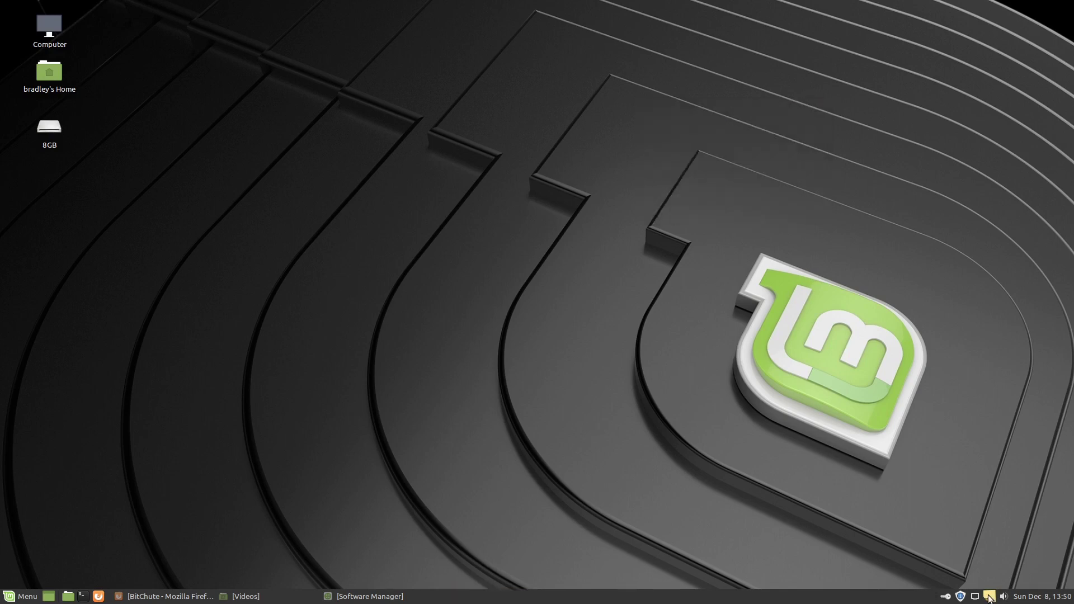
right_click(989, 597)
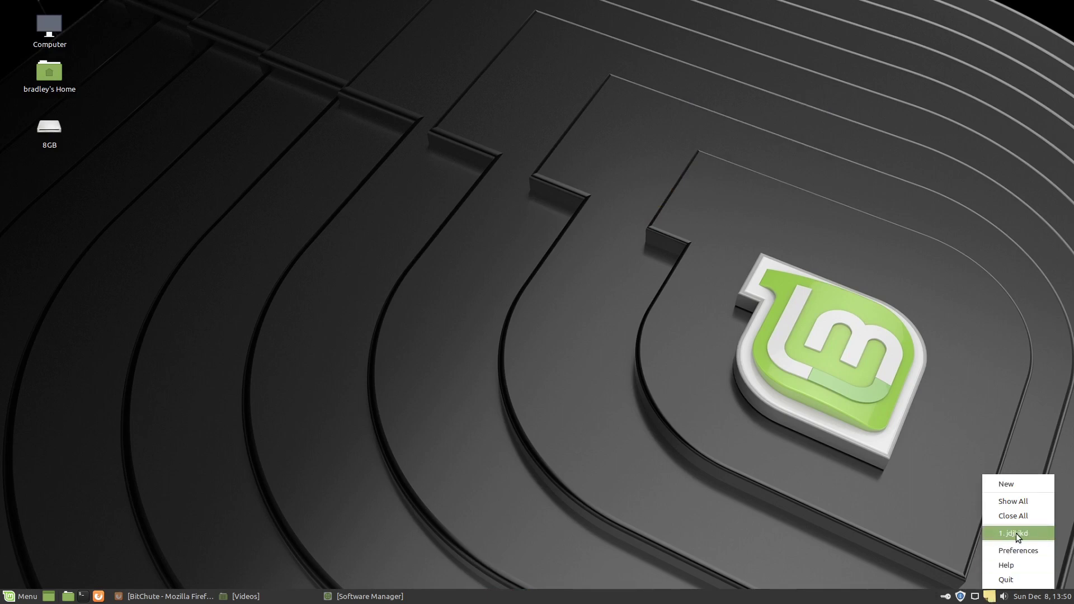
click(955, 524)
click(987, 597)
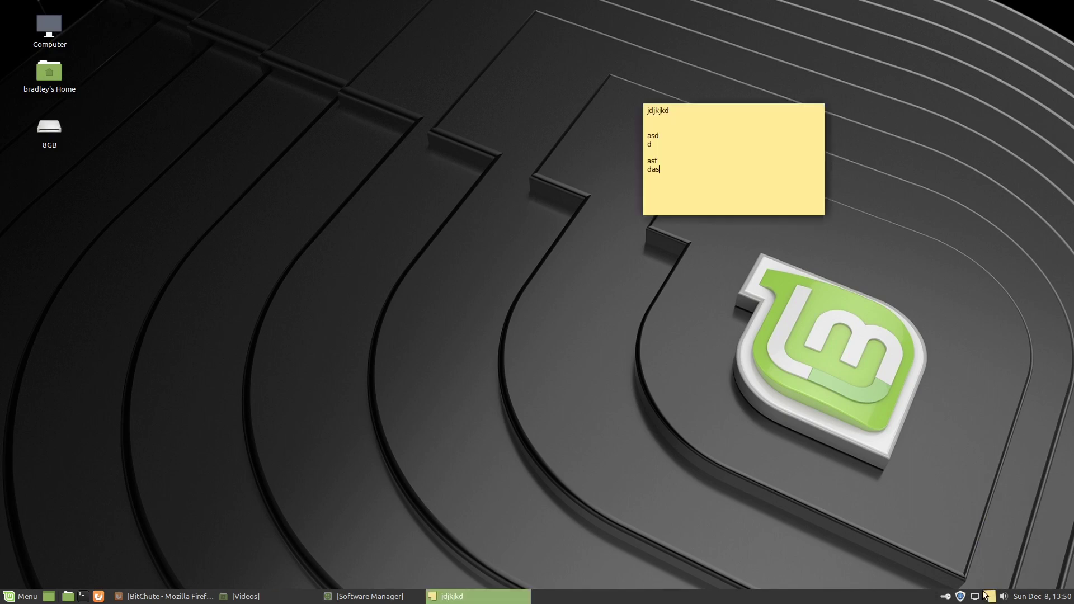
- Replace the note's first line with "Xpad", hide the note and select its renamed entry in the tray list
double_click(682, 110)
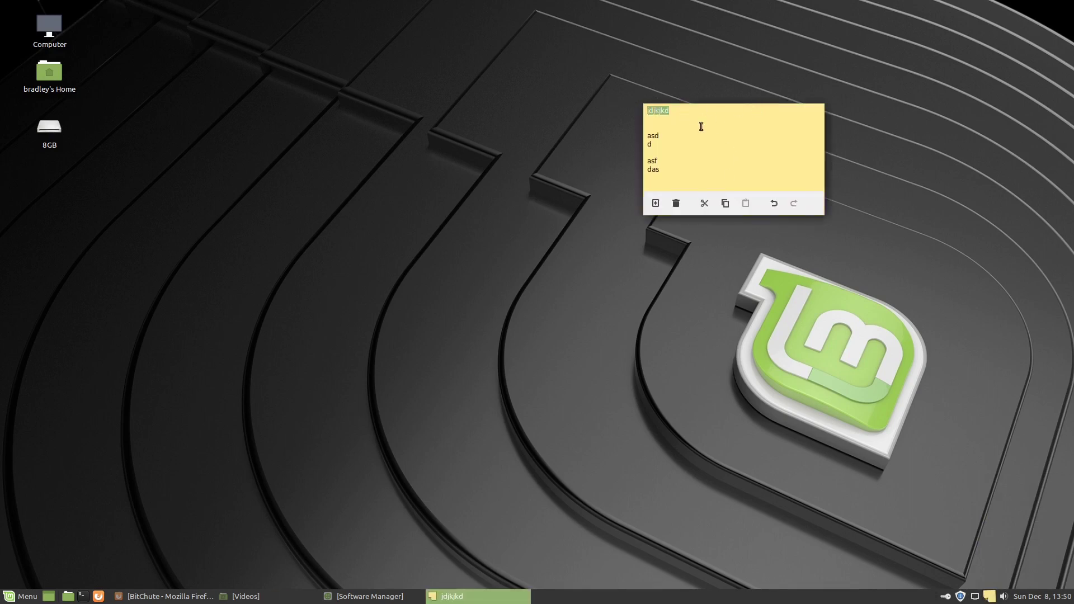
text(Xpad)
click(916, 259)
click(988, 597)
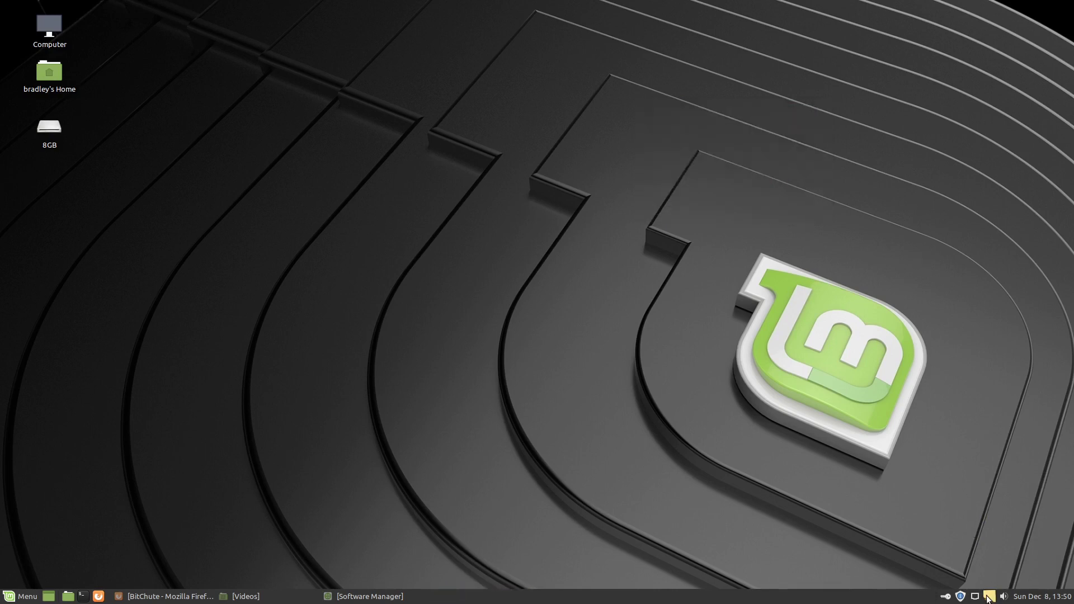
right_click(989, 597)
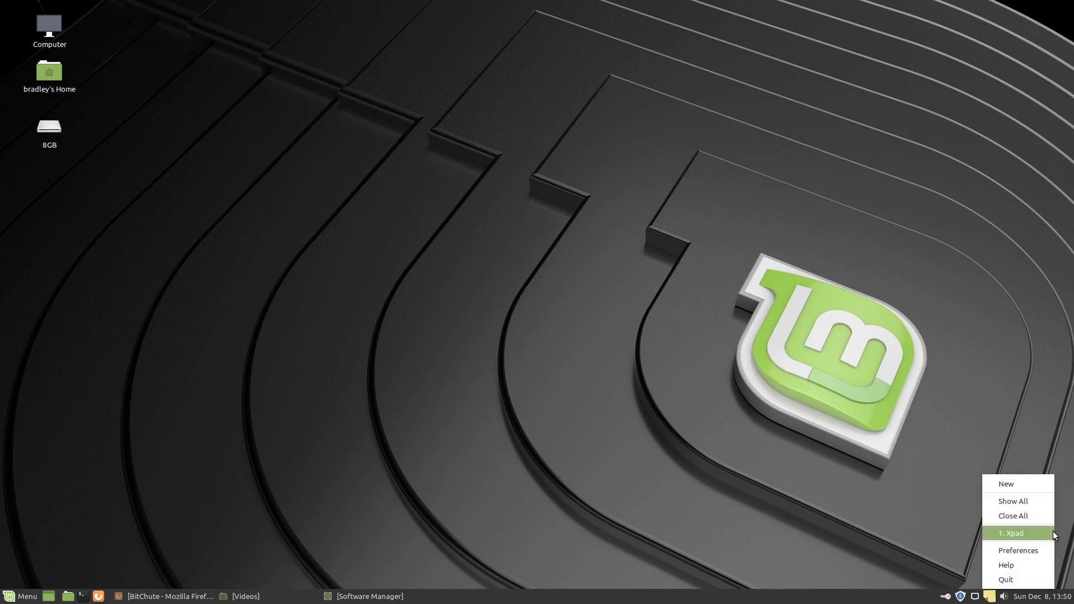
click(1005, 533)
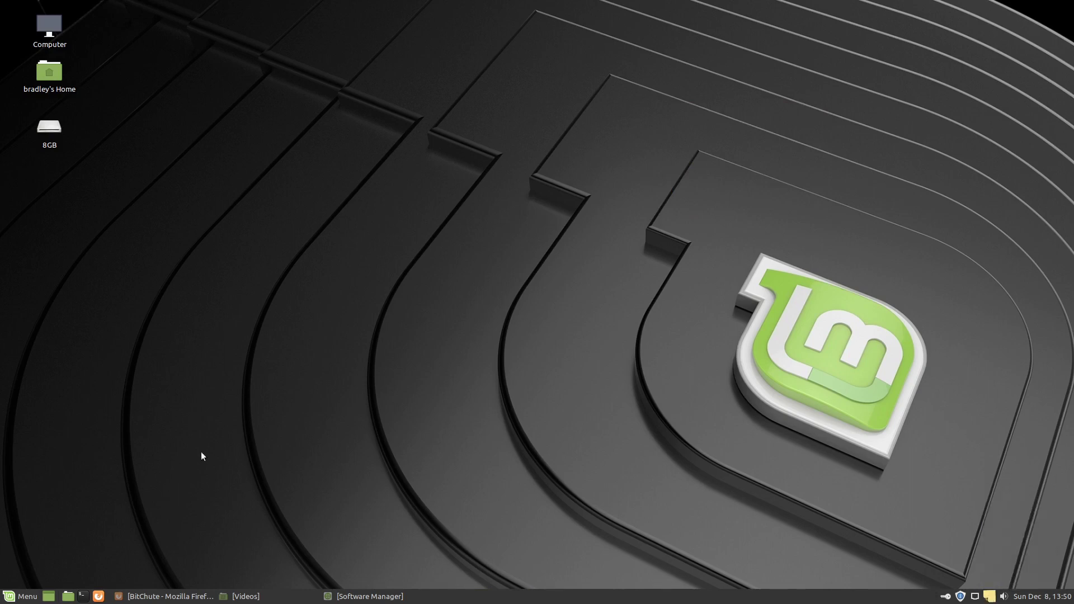
- Search the application menu for xpad, launch it and delete the blank note it opens
click(17, 596)
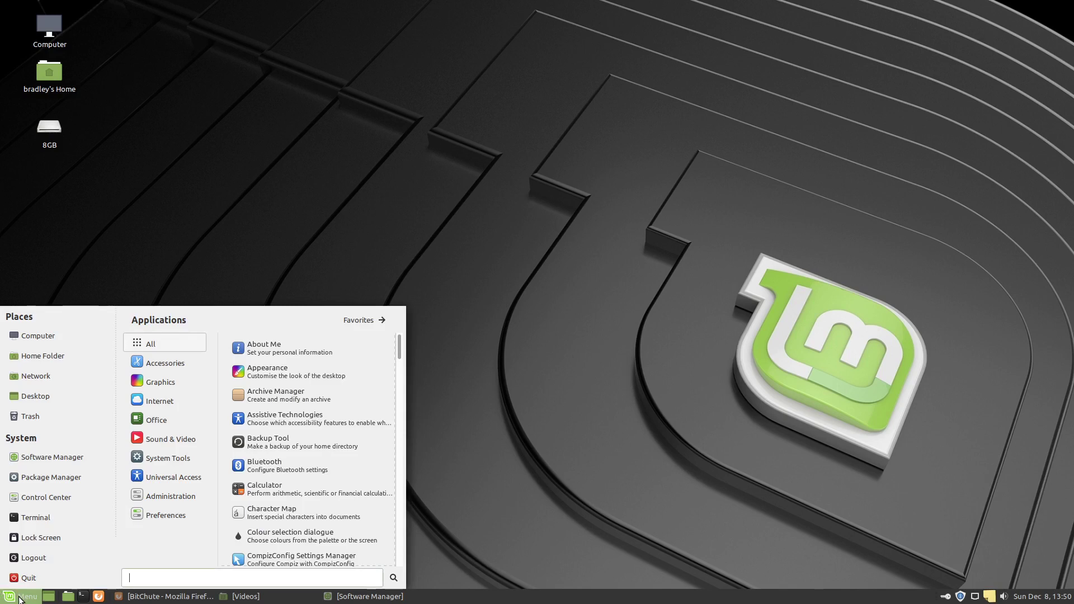
text(xpad)
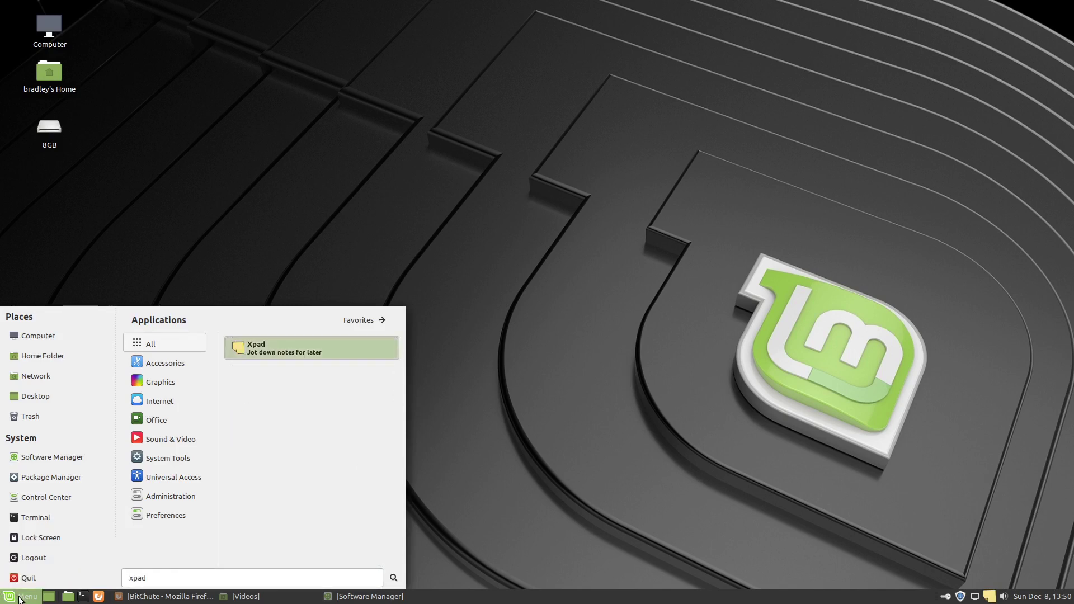
key(Return)
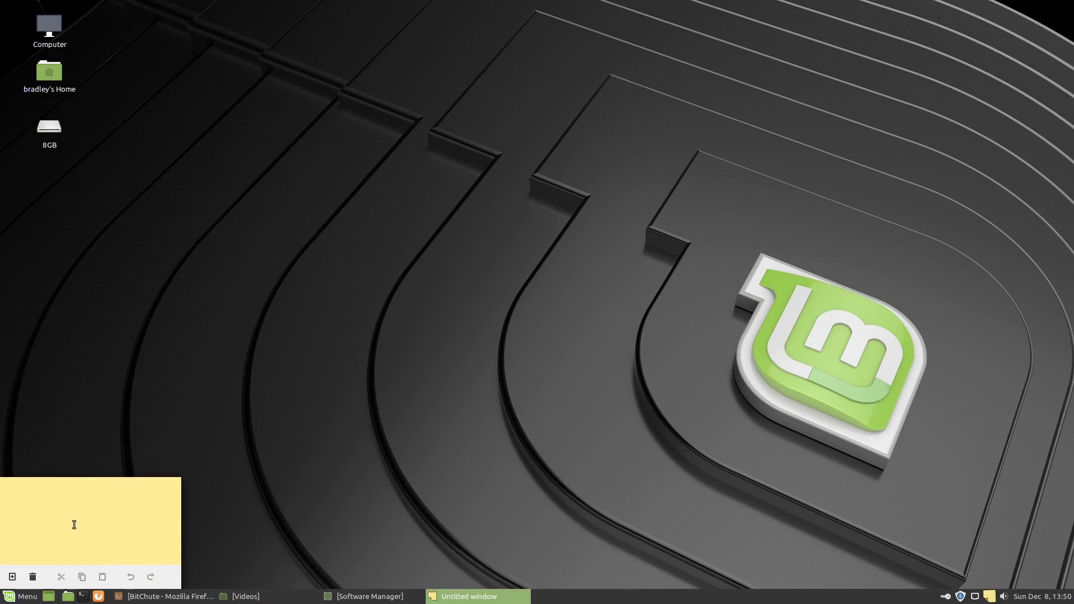
right_click(89, 508)
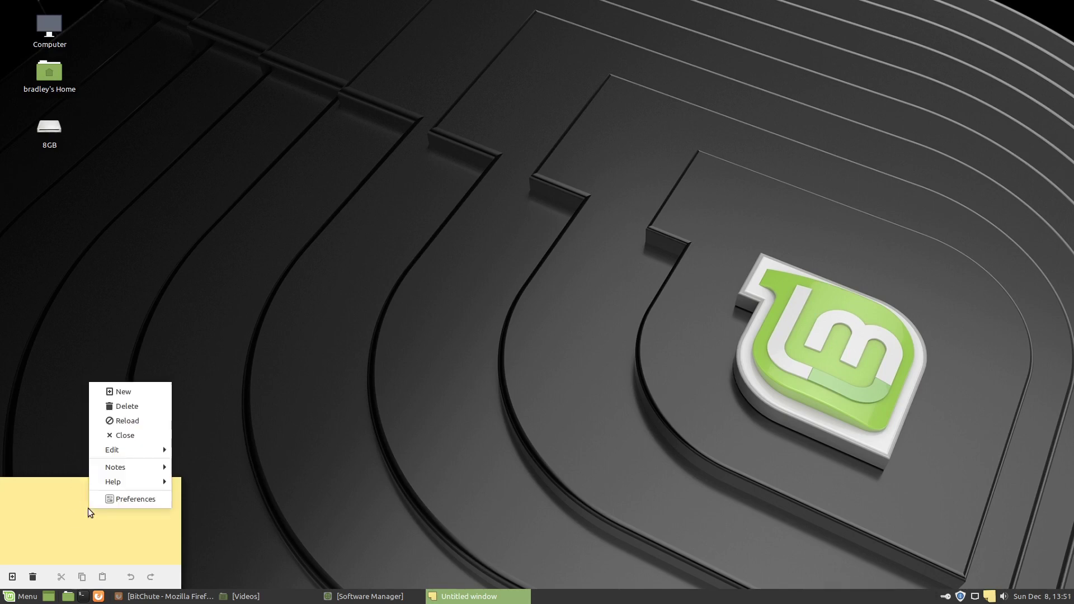
click(149, 410)
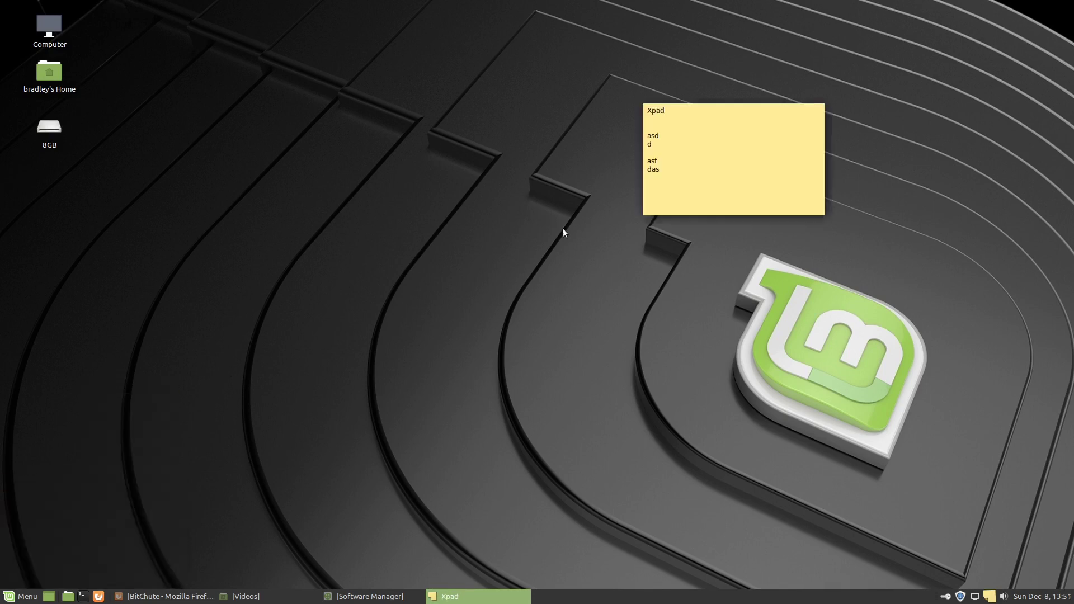
- Open Xpad Preferences, turn off Show toolbar and turn on Show window decorations
mouse_move(719, 179)
right_click(737, 139)
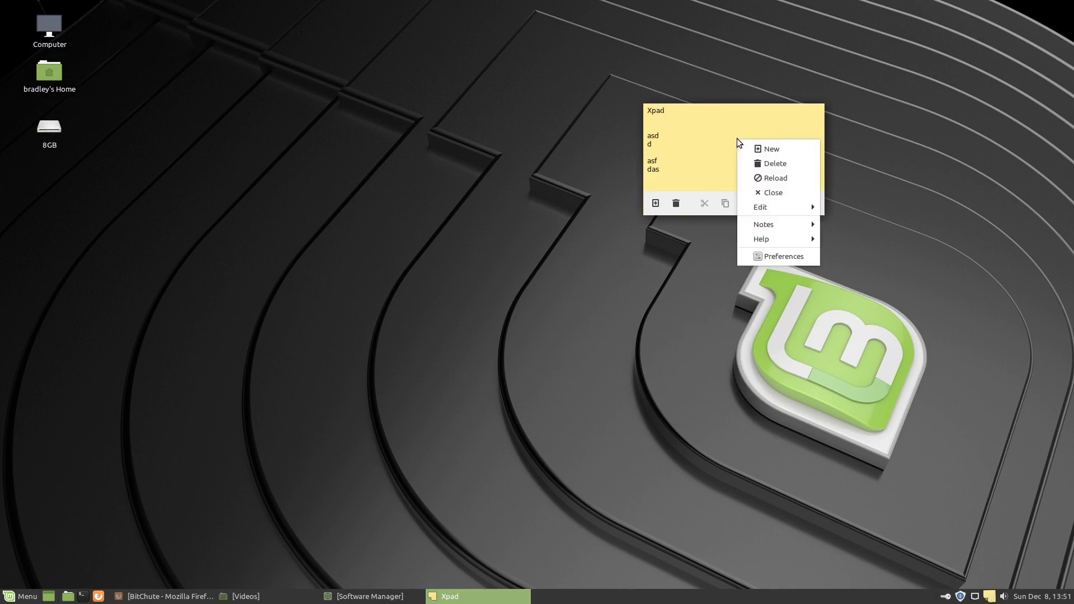
click(784, 260)
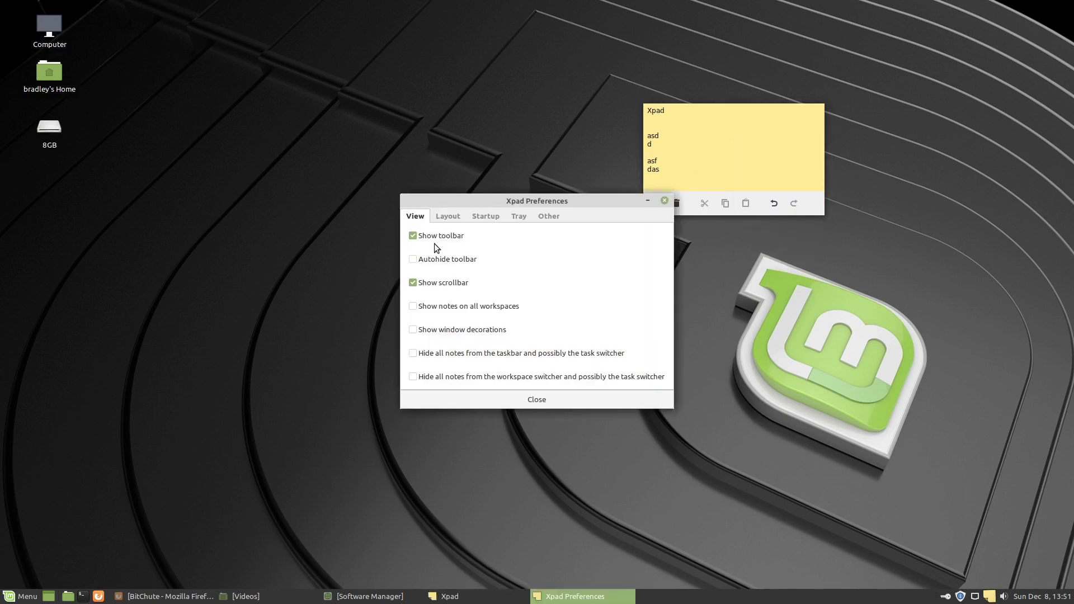
click(448, 236)
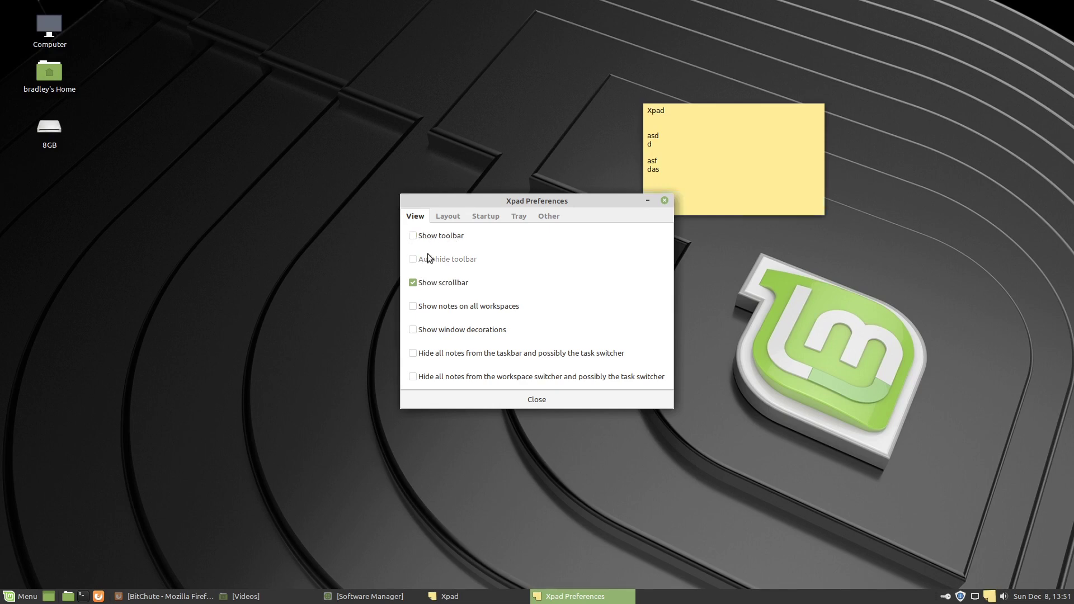
click(430, 330)
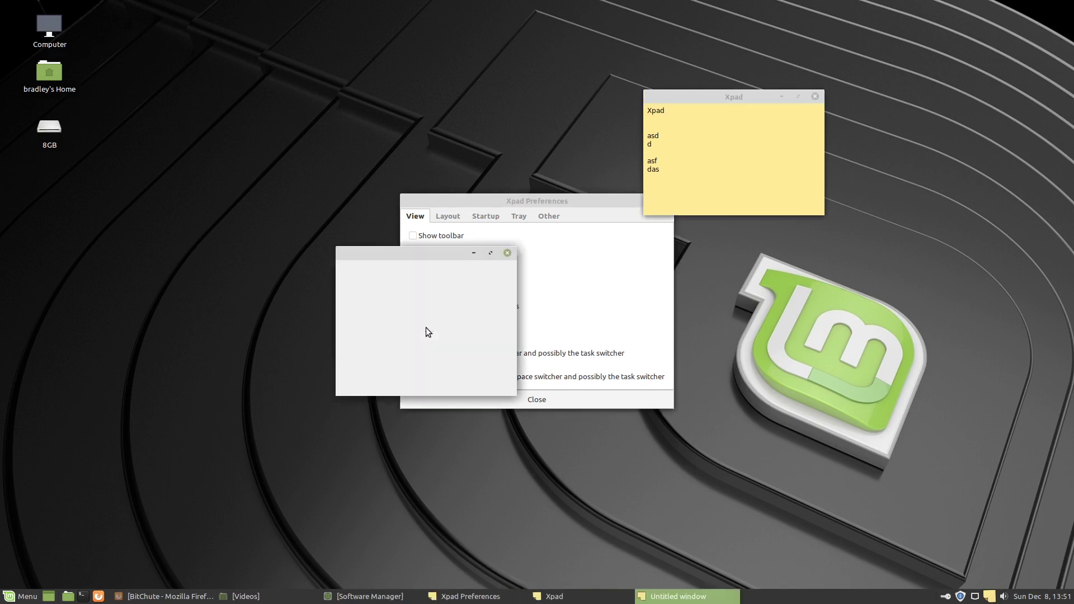
- Close the empty untitled window and move the Xpad note clear of the preferences dialog, toward the desktop's upper right
click(507, 253)
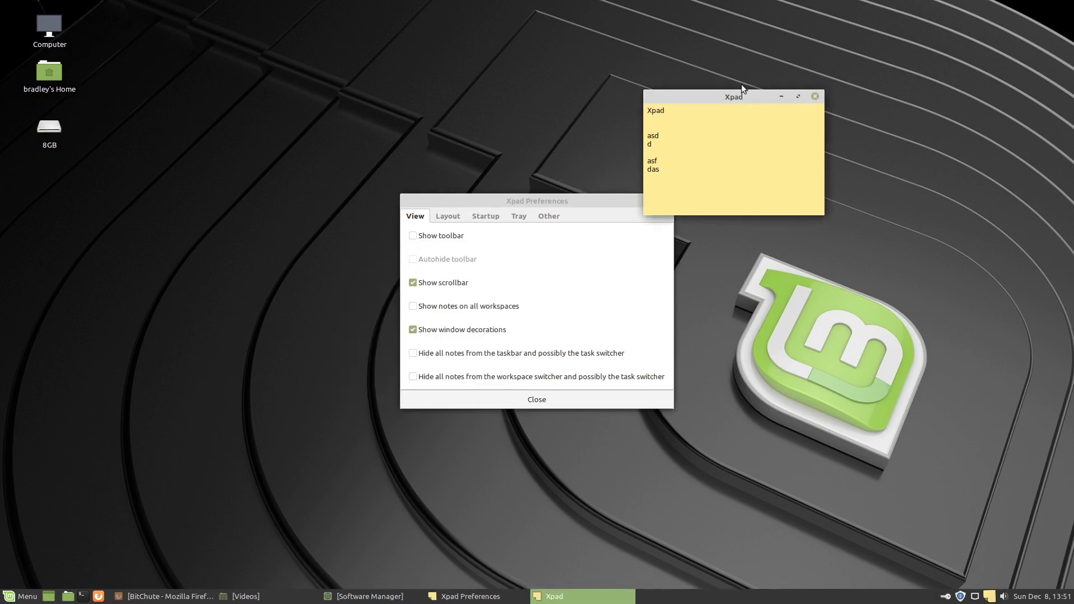
drag(715, 98, 896, 112)
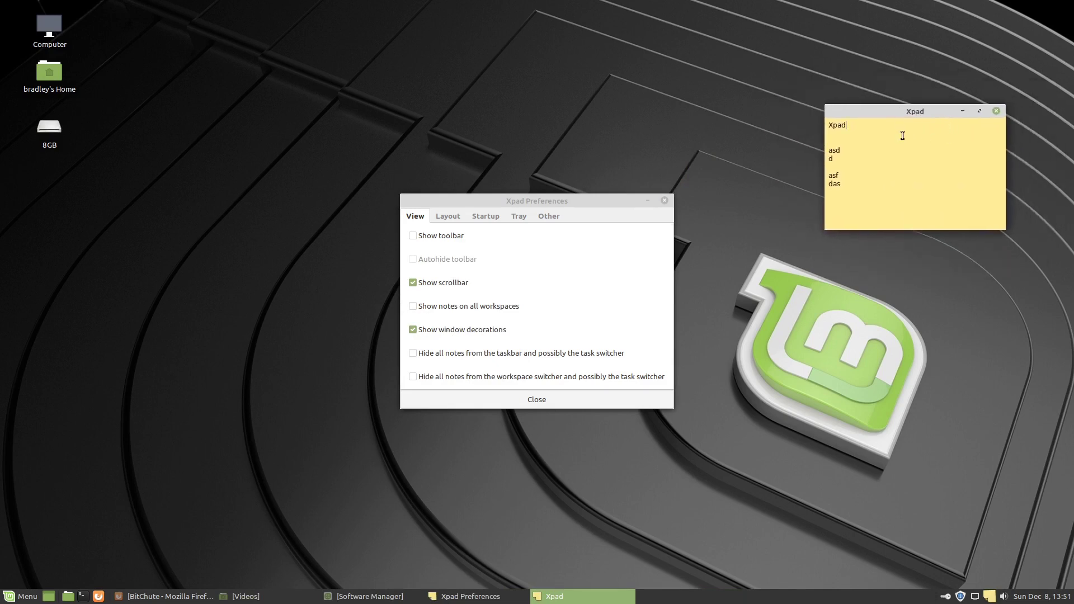
drag(935, 114, 931, 105)
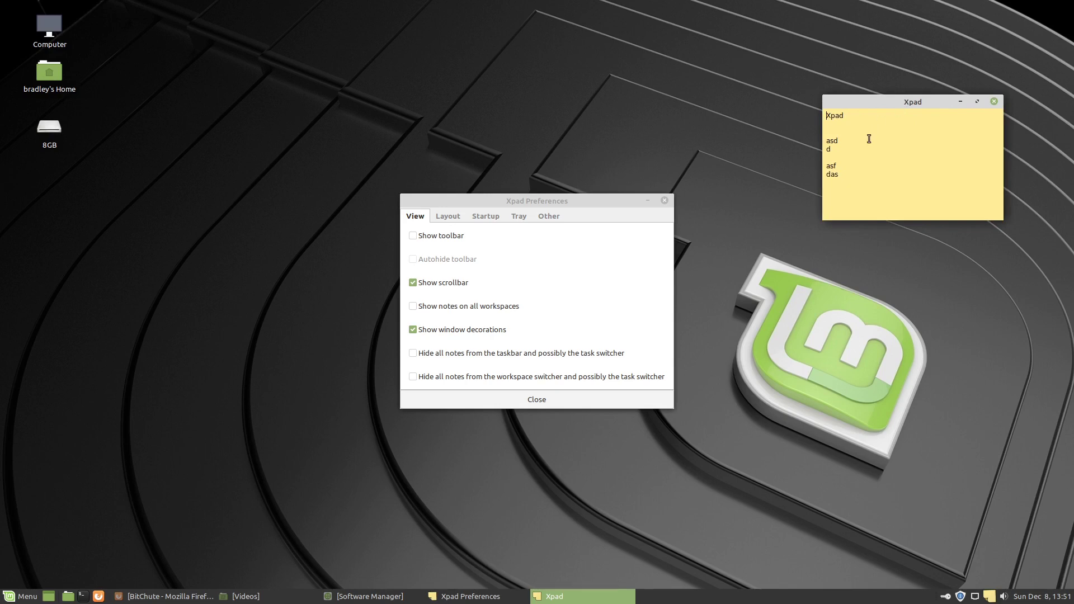
- Disable the tray icon, close Xpad Preferences and enlarge the note downward and slightly wider
click(518, 216)
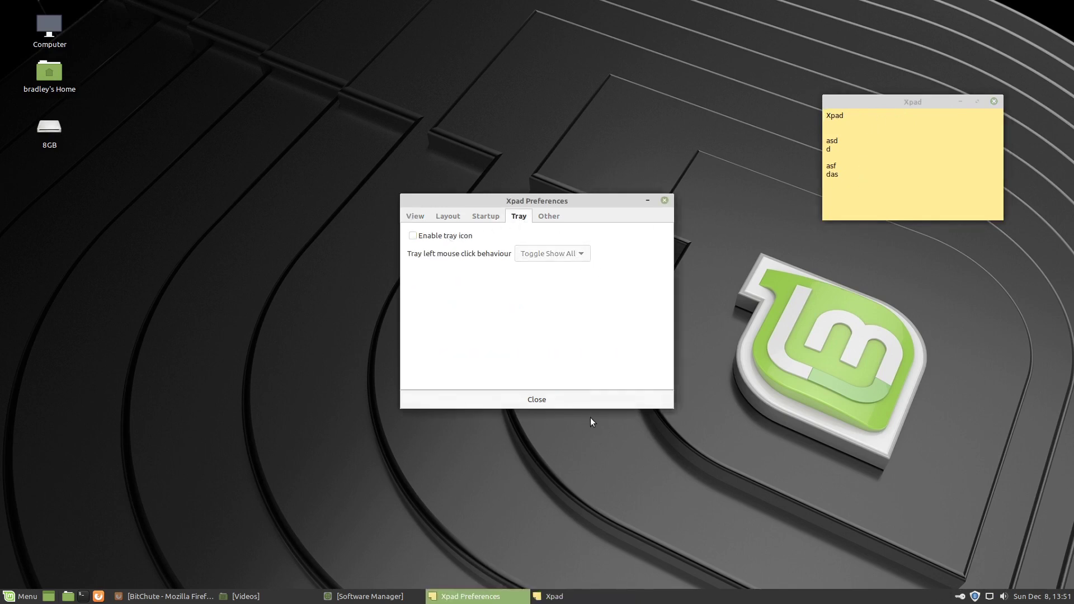
click(606, 400)
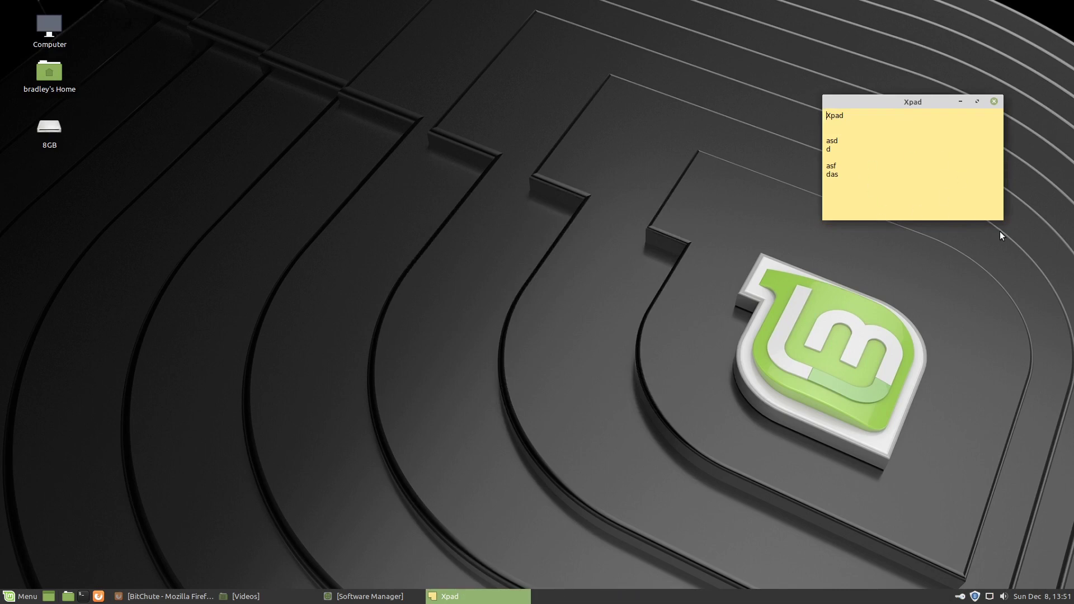
drag(1003, 220, 1016, 373)
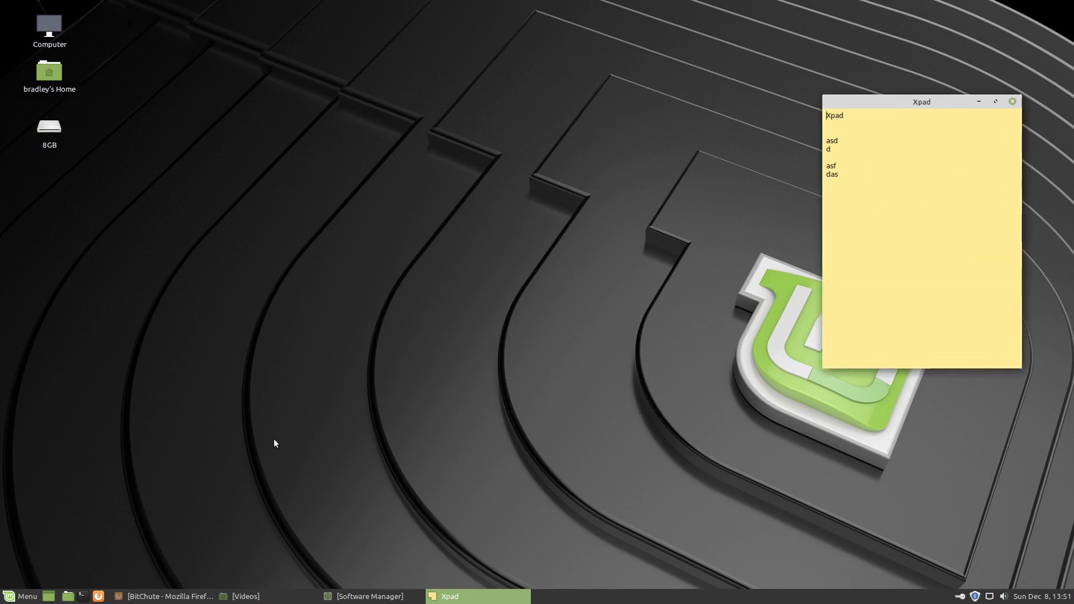
click(162, 596)
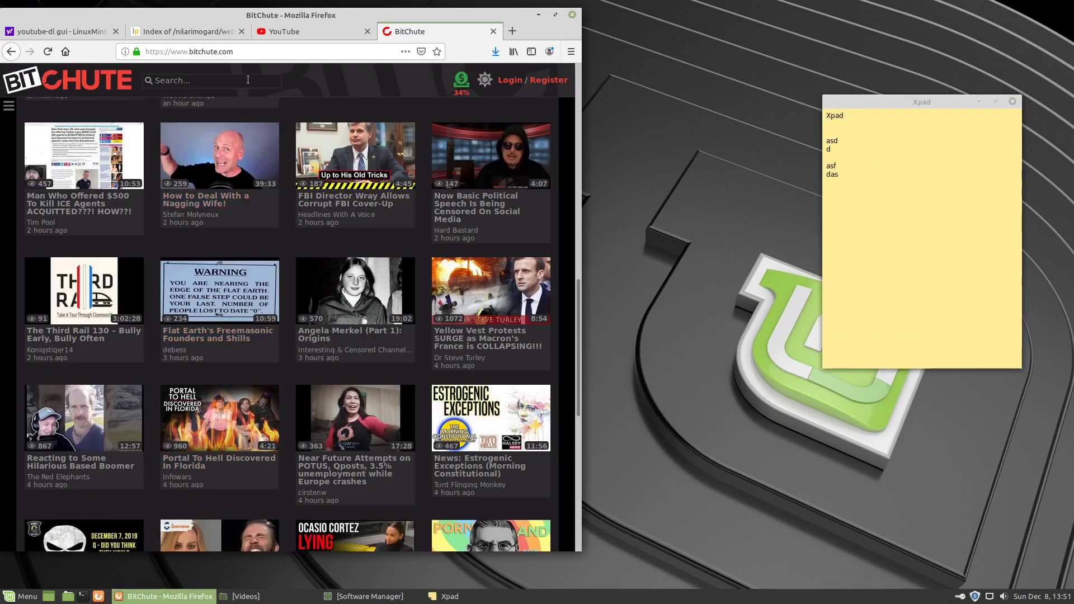
click(177, 51)
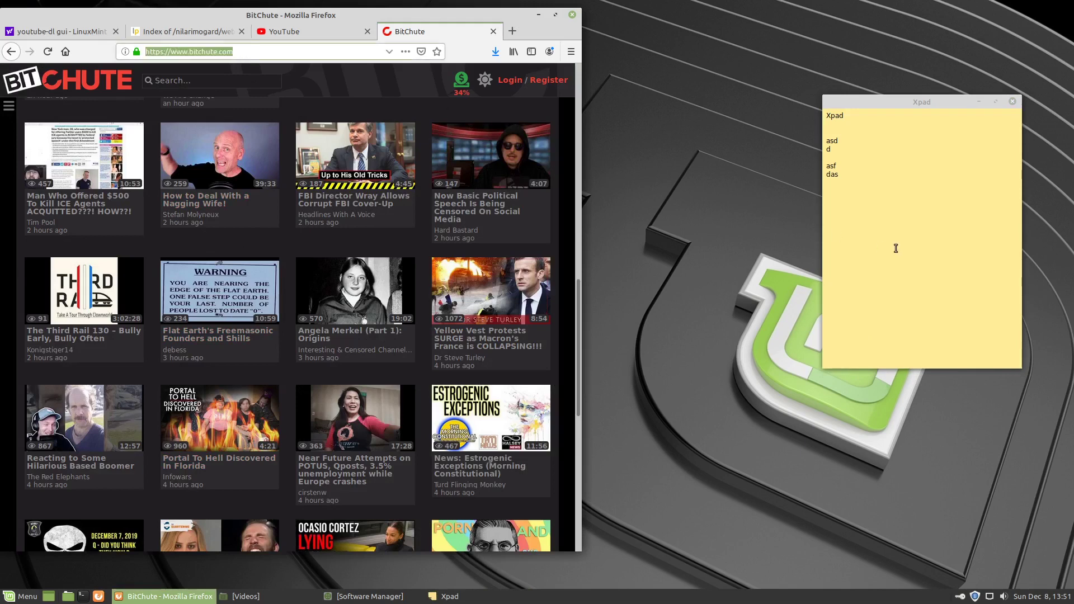
middle_click(839, 218)
middle_click(834, 219)
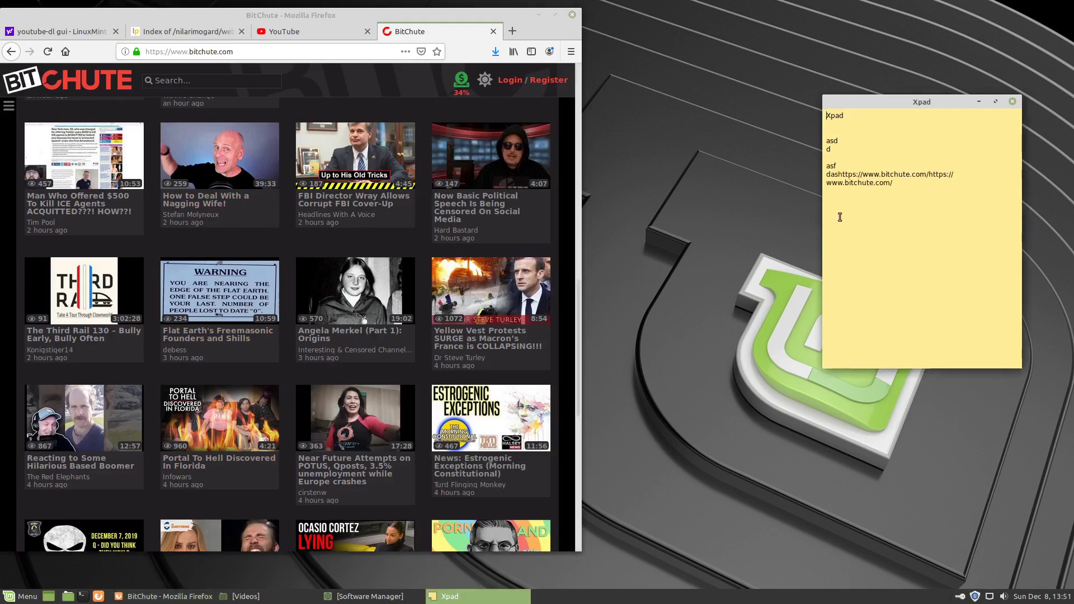
middle_click(841, 218)
middle_click(843, 219)
middle_click(842, 241)
middle_click(844, 247)
middle_click(866, 251)
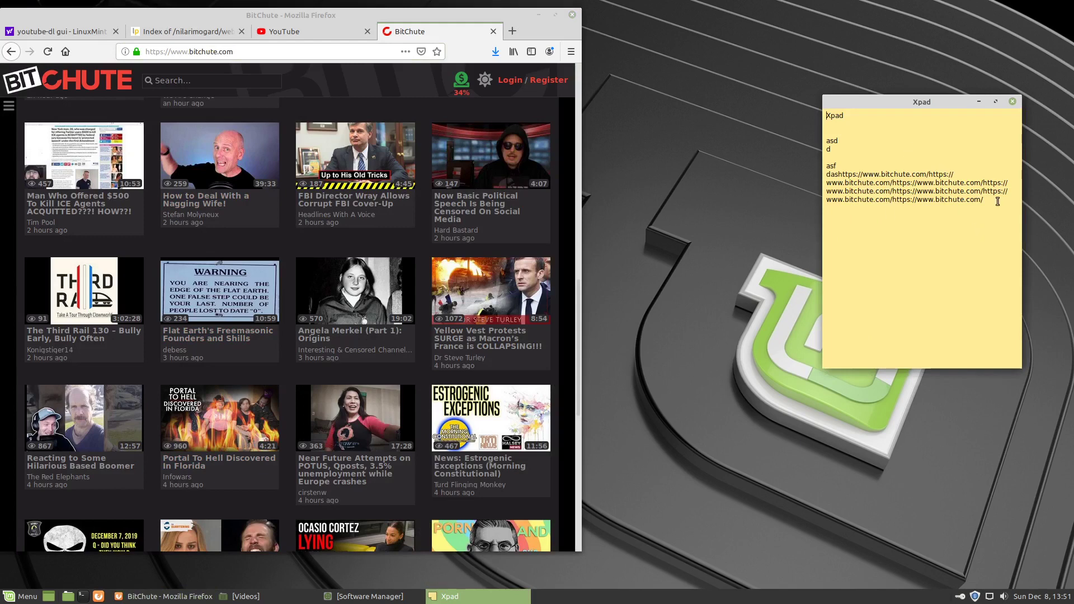
- Close the Xpad note and quit Firefox, confirming that all tabs are closed
click(1013, 102)
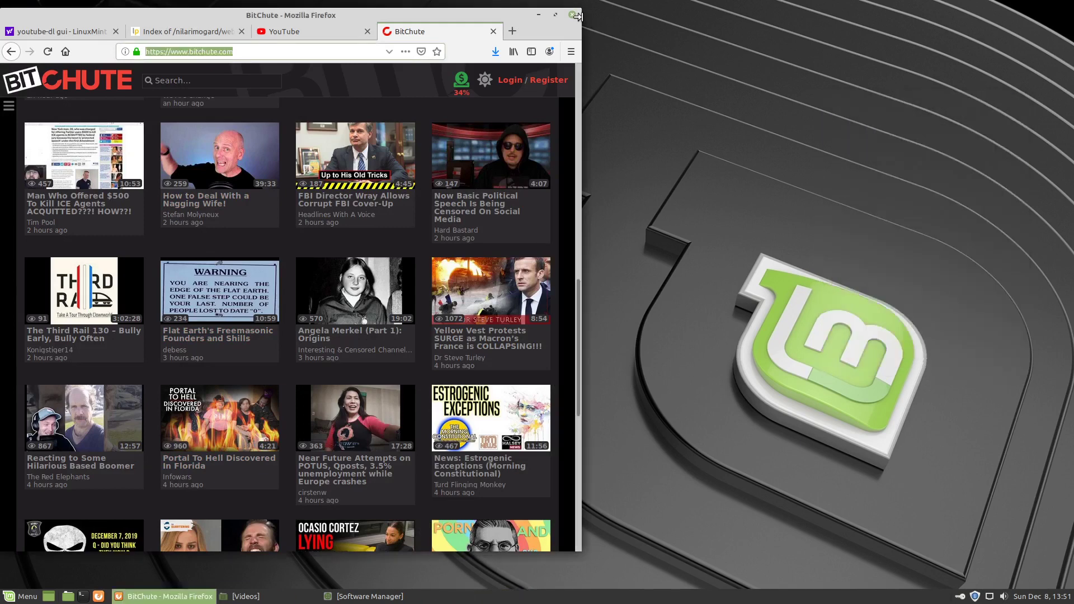
click(572, 15)
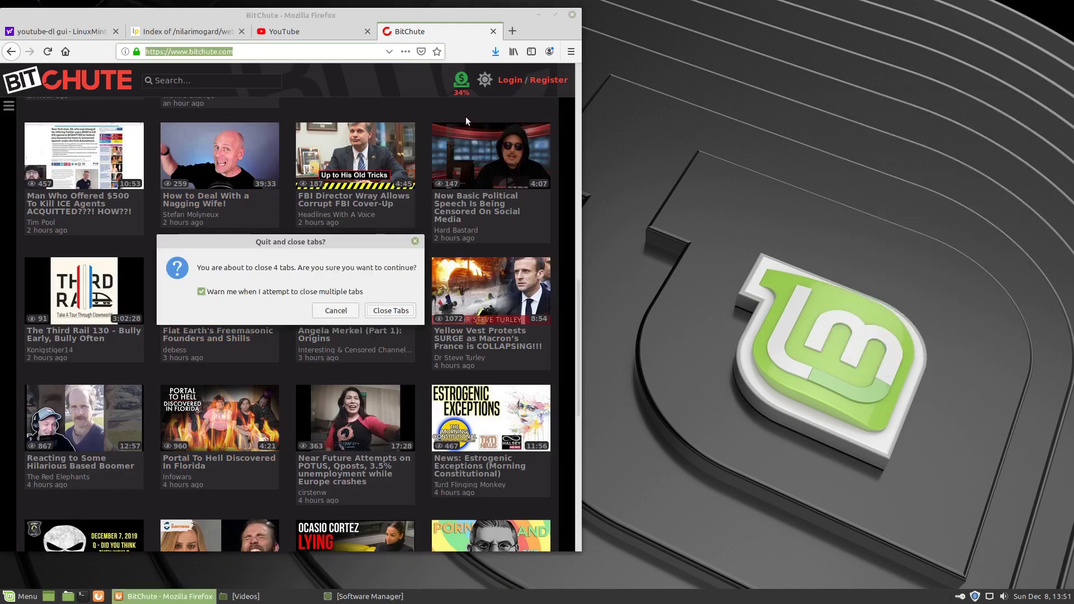
click(391, 311)
- Search the application menu for xpad and relaunch it to bring back the saved note
key(super)
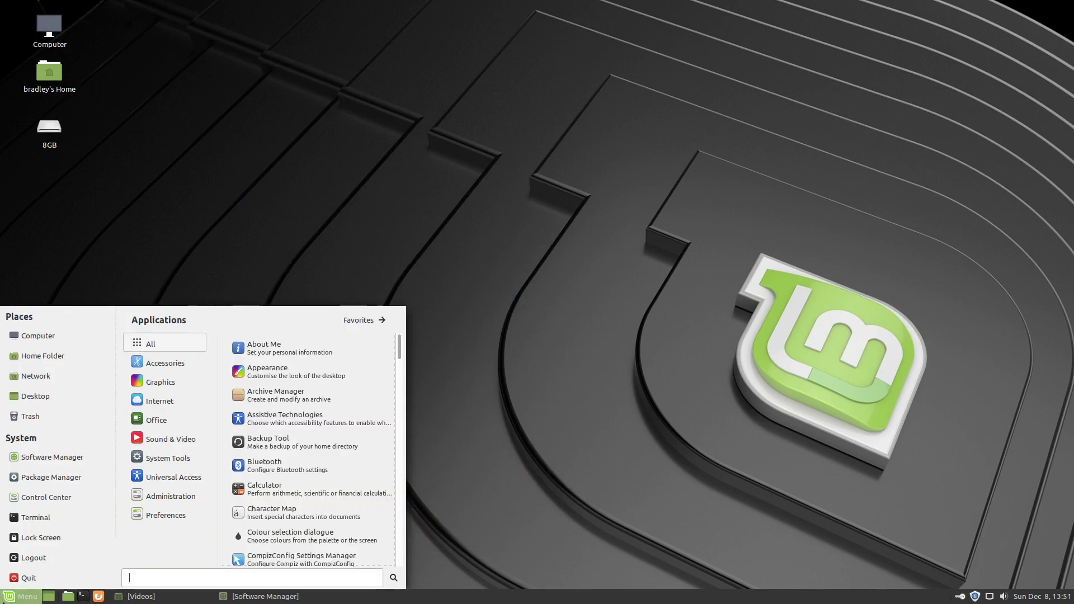
text(xpad)
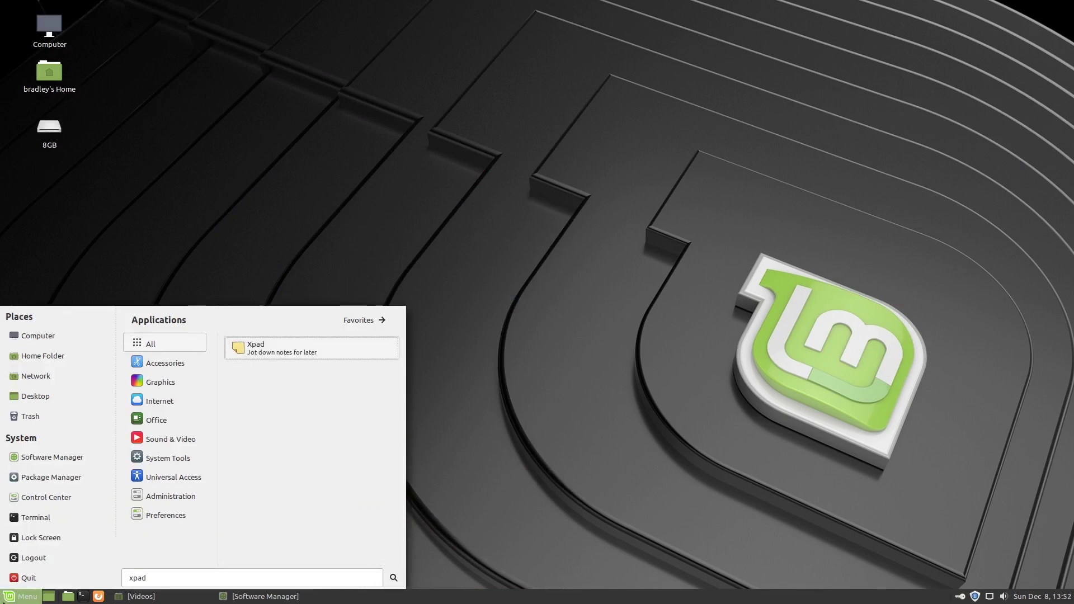
key(Return)
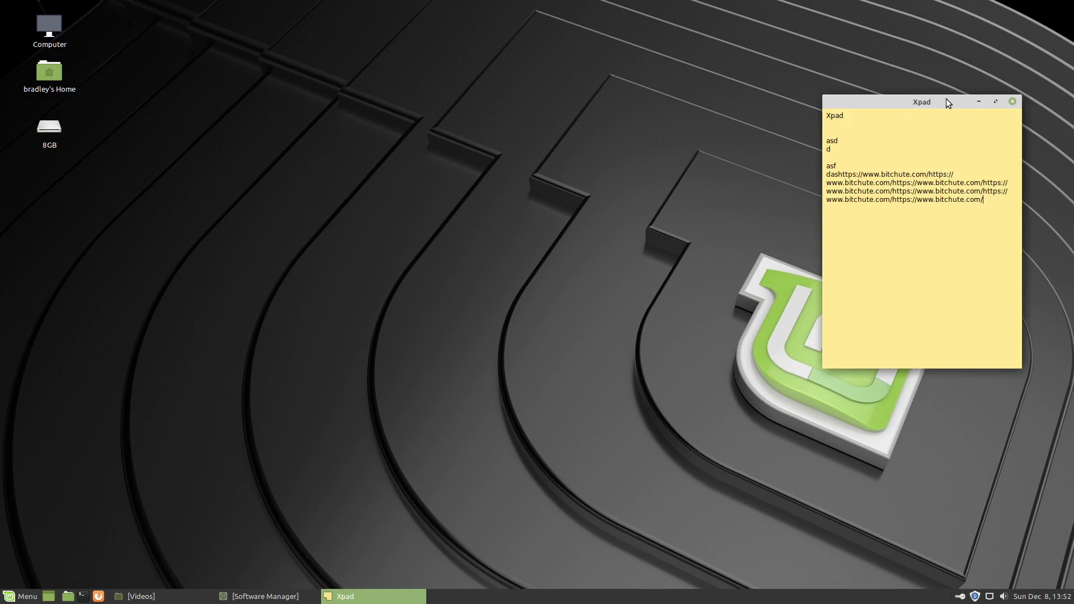
- Move the note slightly up and right, open Xpad Preferences and review the layout, startup, tray and other settings
drag(946, 102, 959, 66)
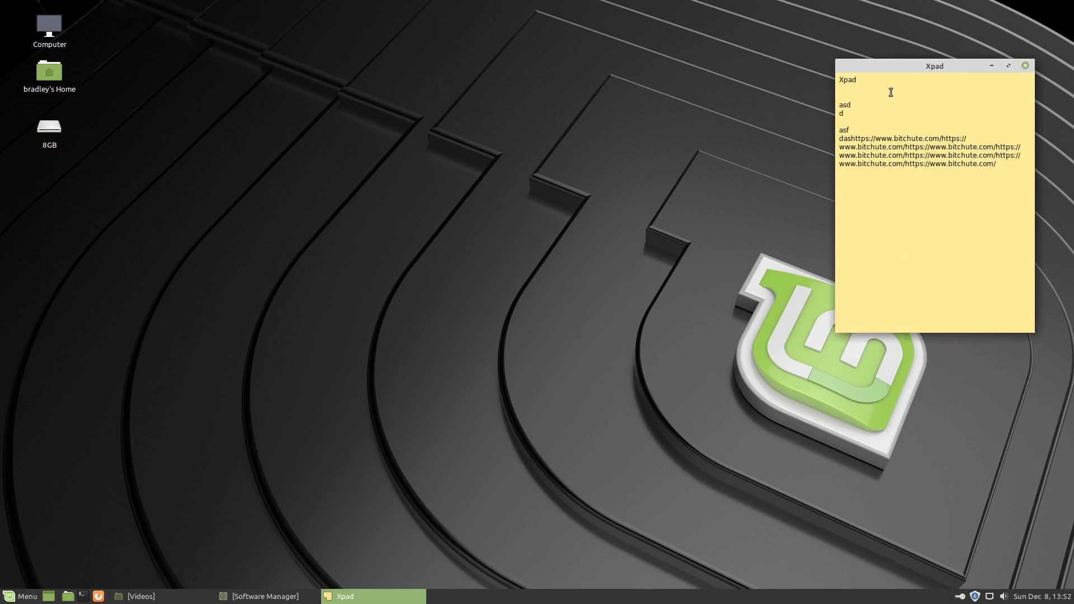
right_click(909, 225)
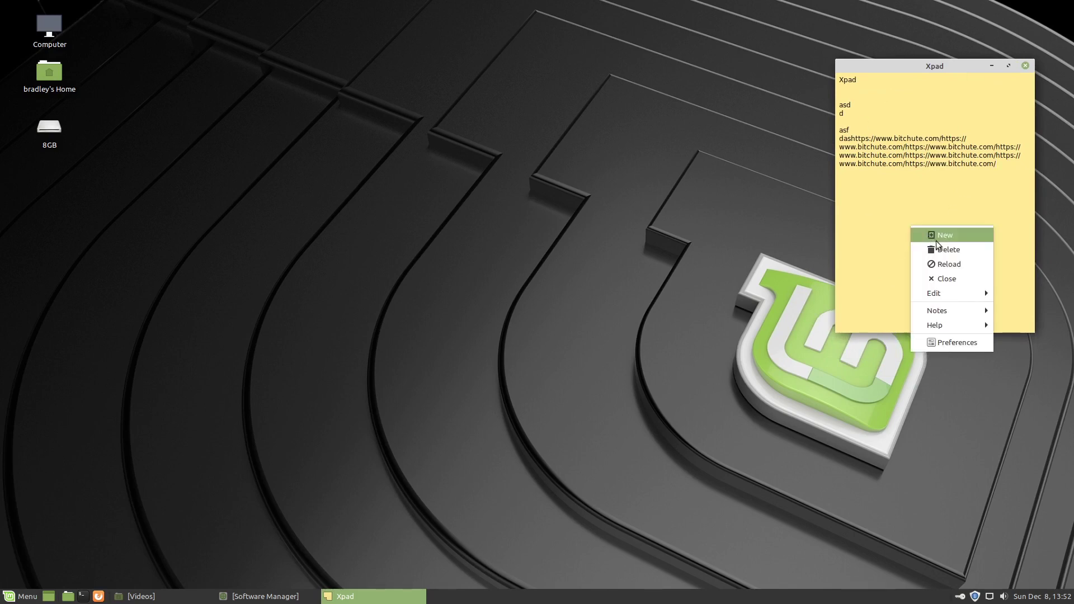
click(961, 341)
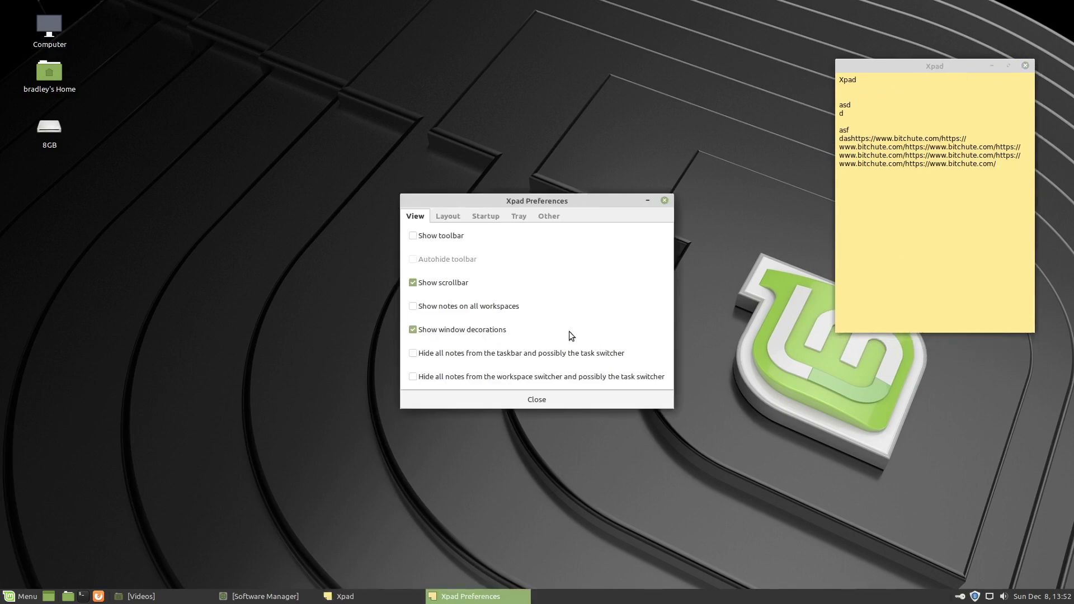
click(449, 215)
click(487, 219)
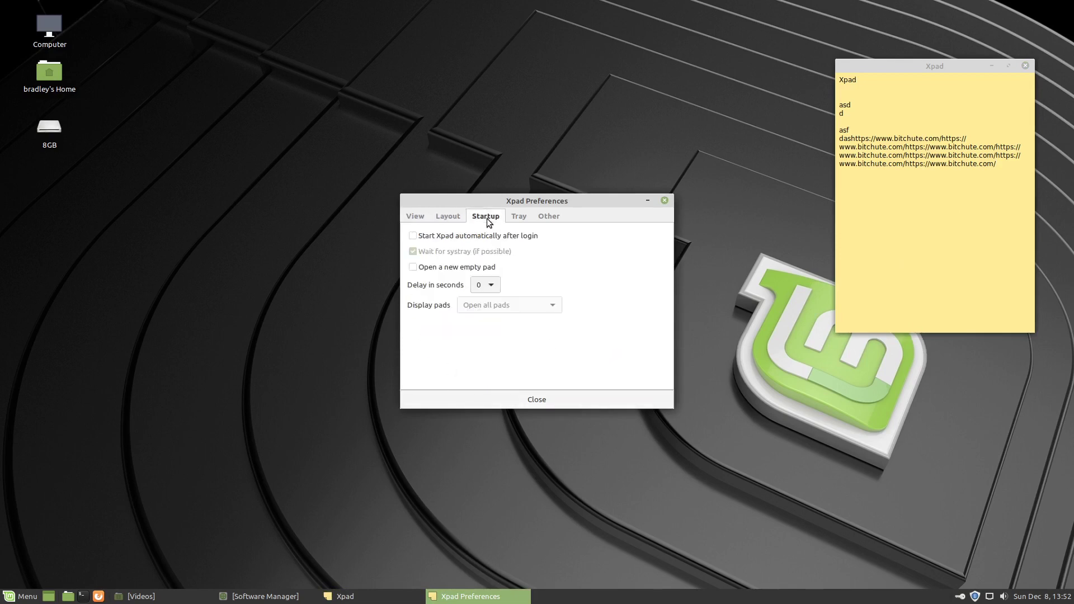
click(543, 216)
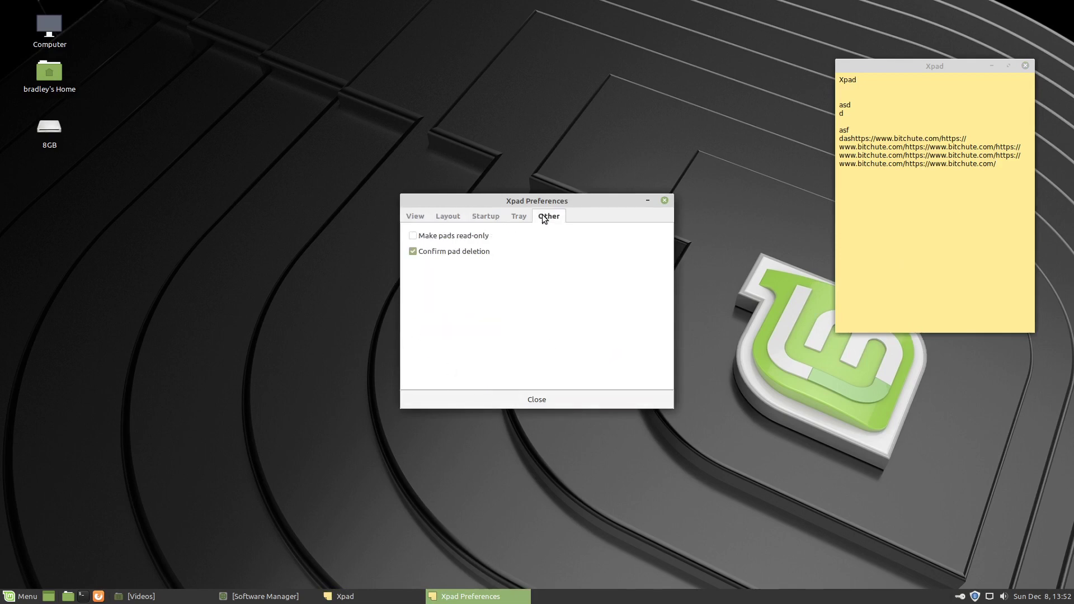
click(515, 218)
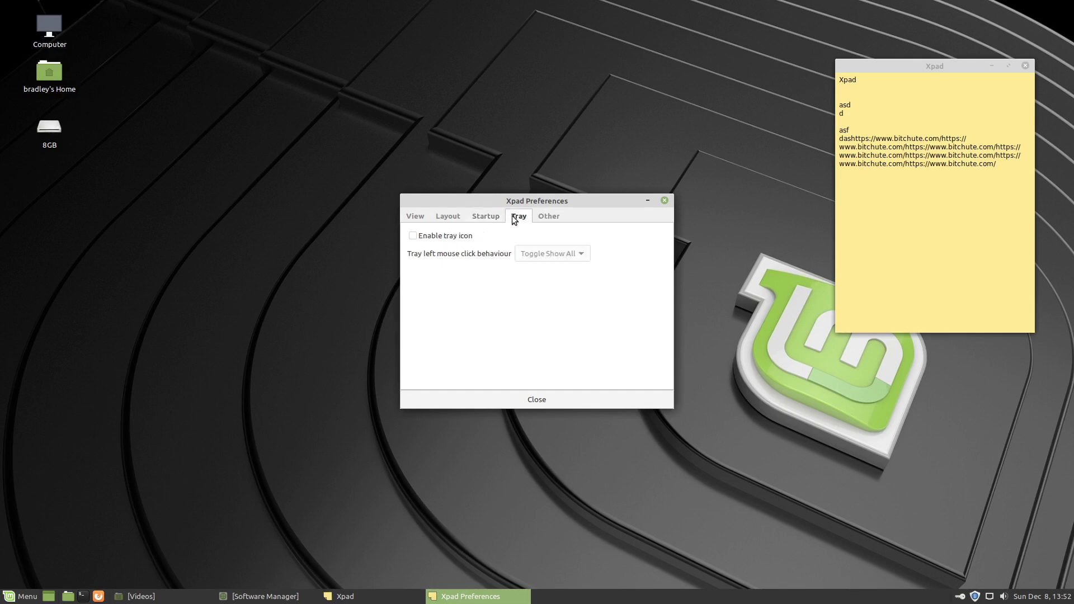
click(477, 222)
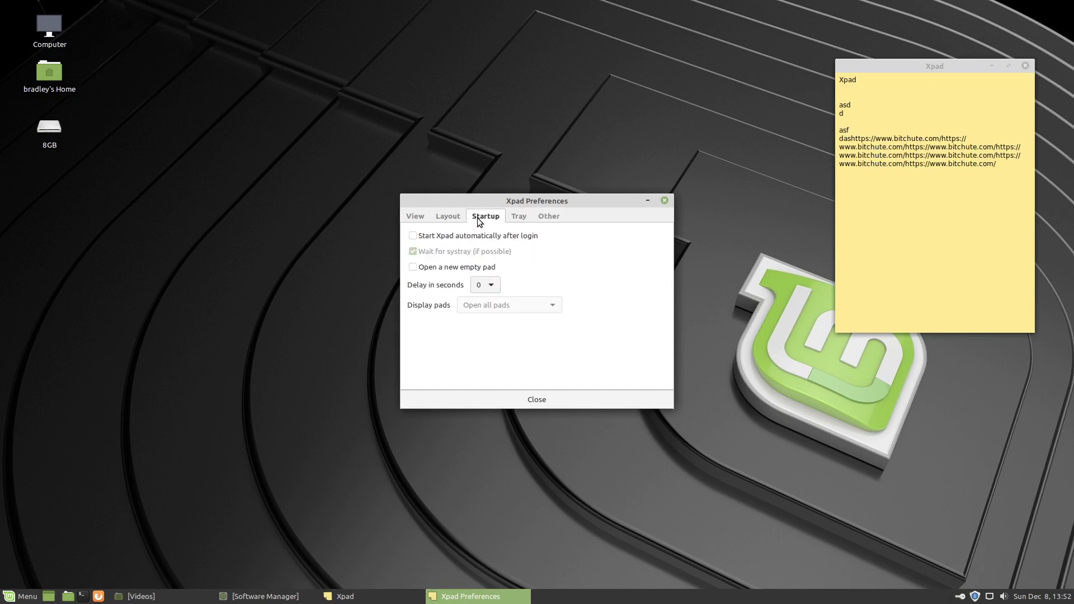
- Set the note background color to the darkest blue swatch, close Xpad Preferences and move the note down toward the middle of the desktop
click(448, 218)
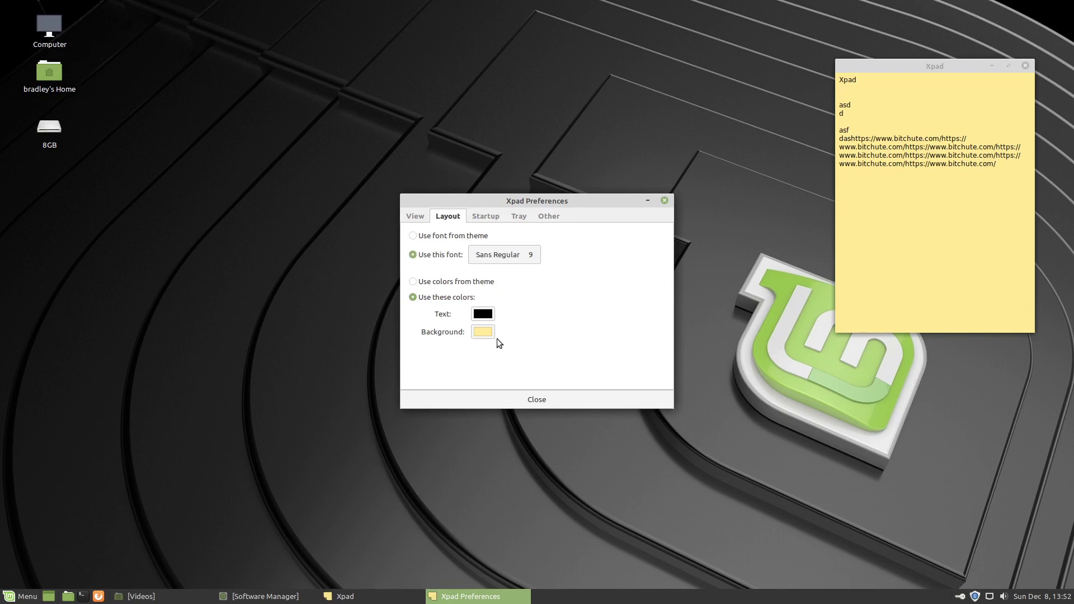
click(484, 332)
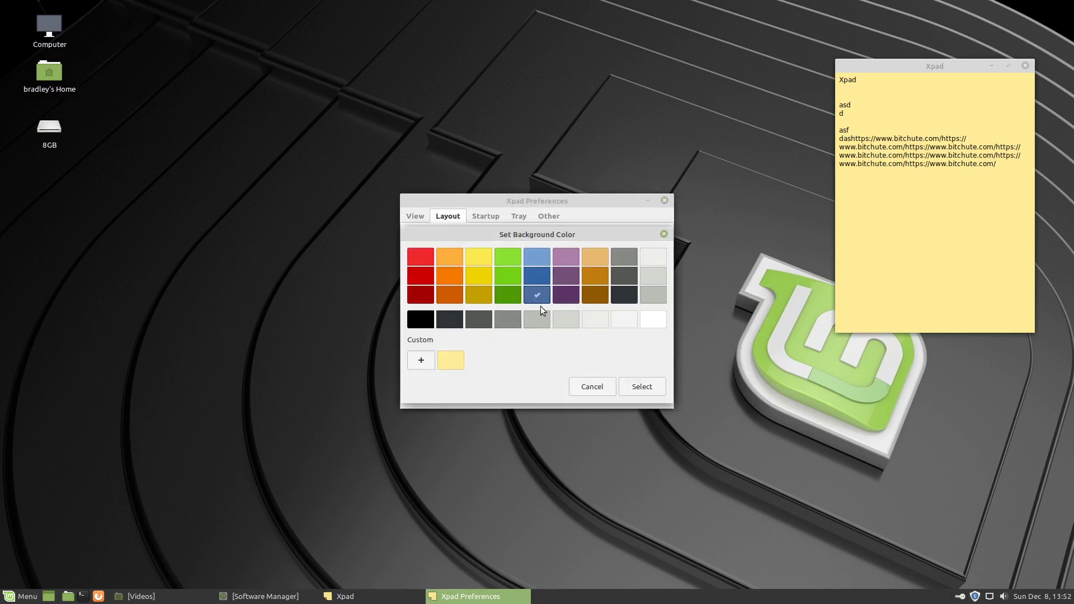
click(630, 386)
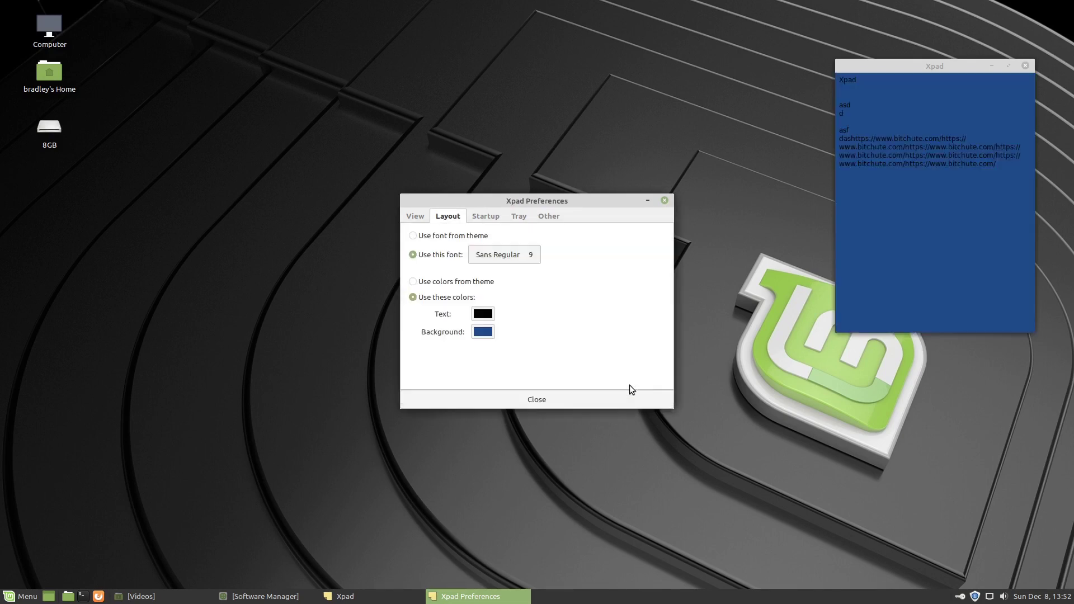
click(664, 200)
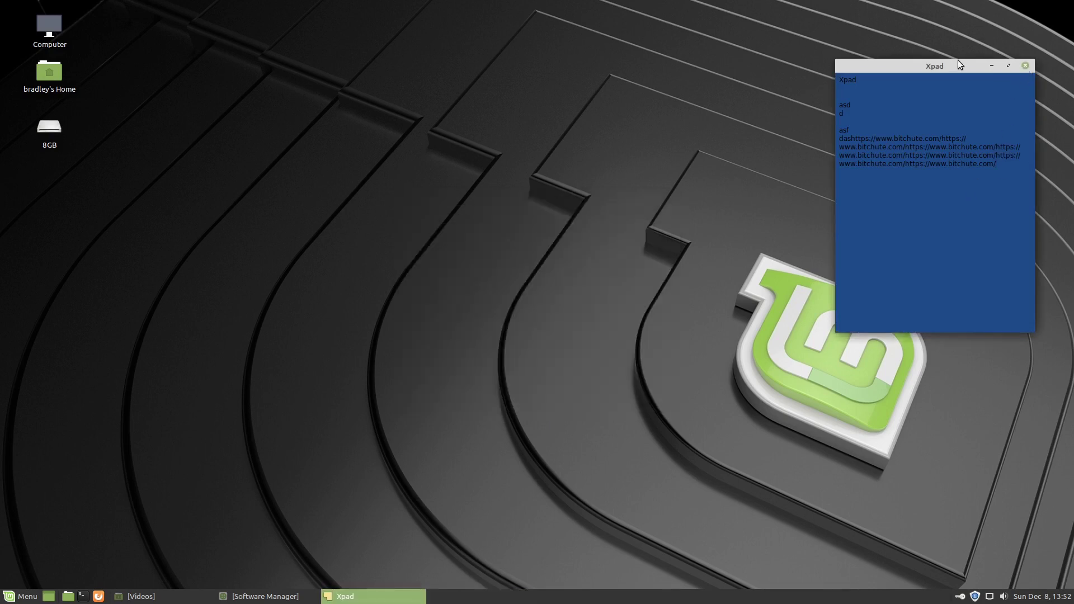
drag(955, 72, 862, 212)
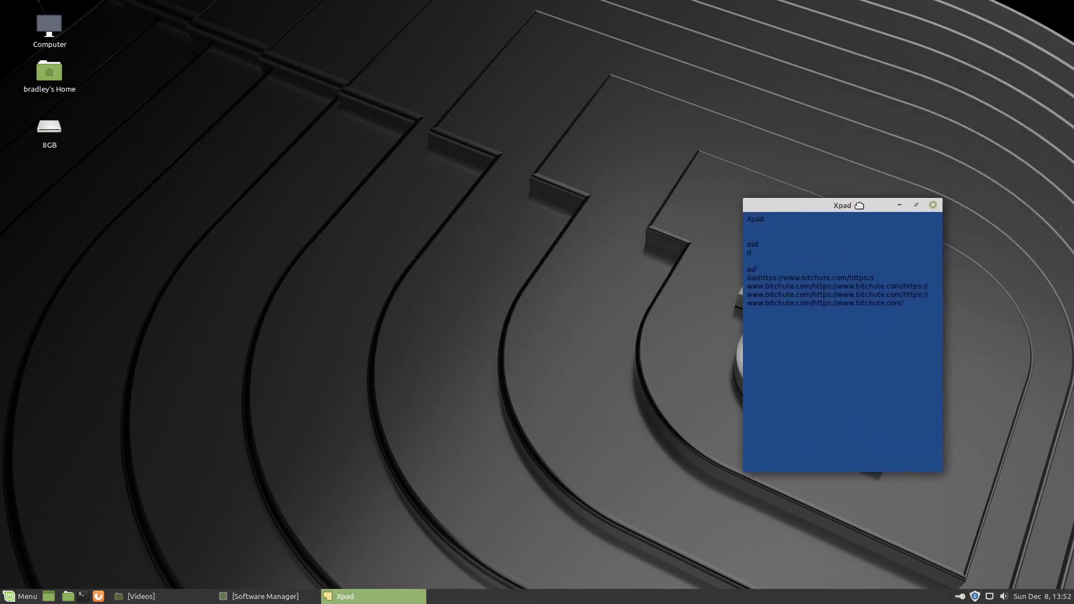